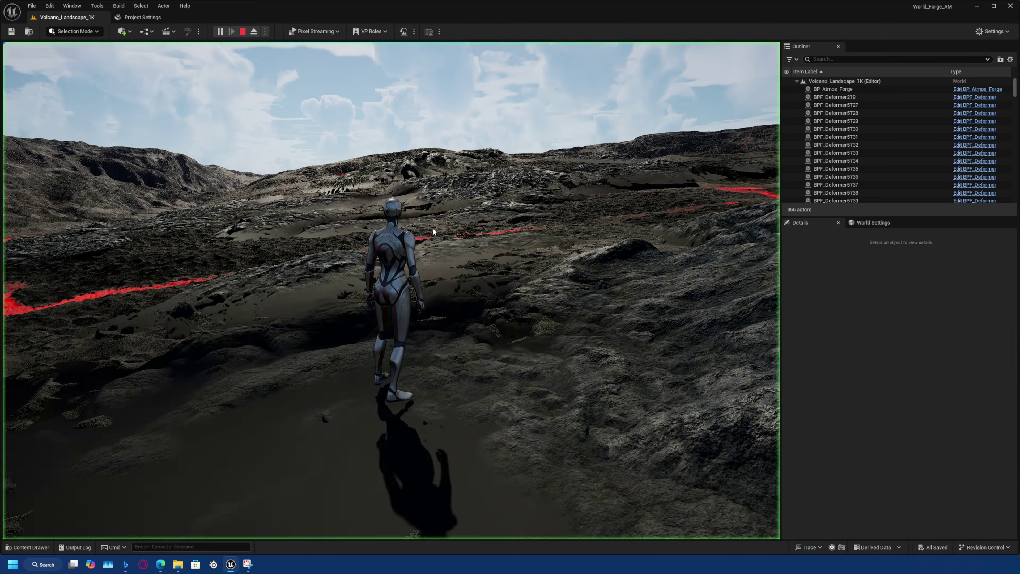
Walk the playable character across the volcanic landscape to examine the lava rivers, crusted edges and surrounding ground materials up close.
click(433, 227)
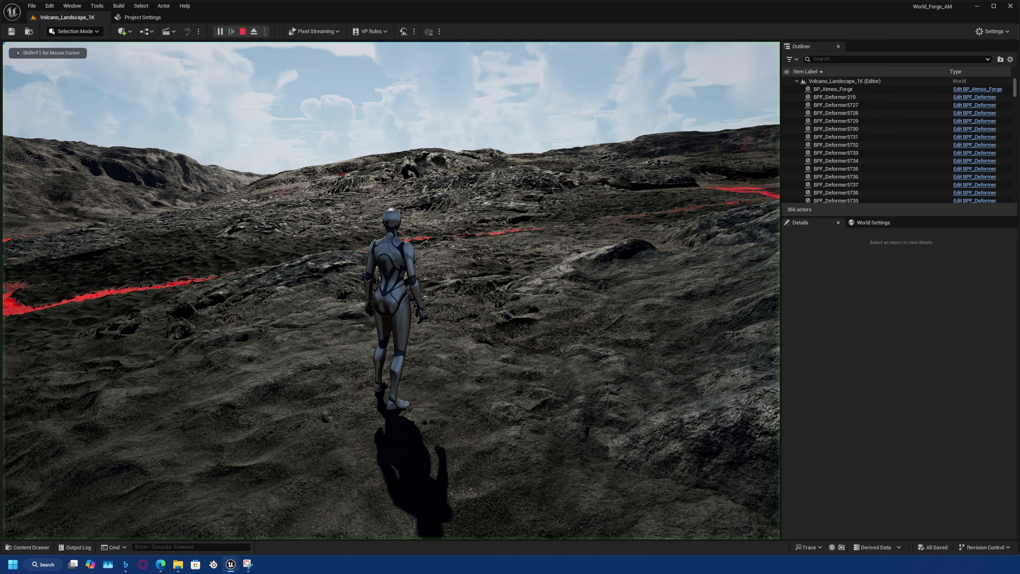
key(w)
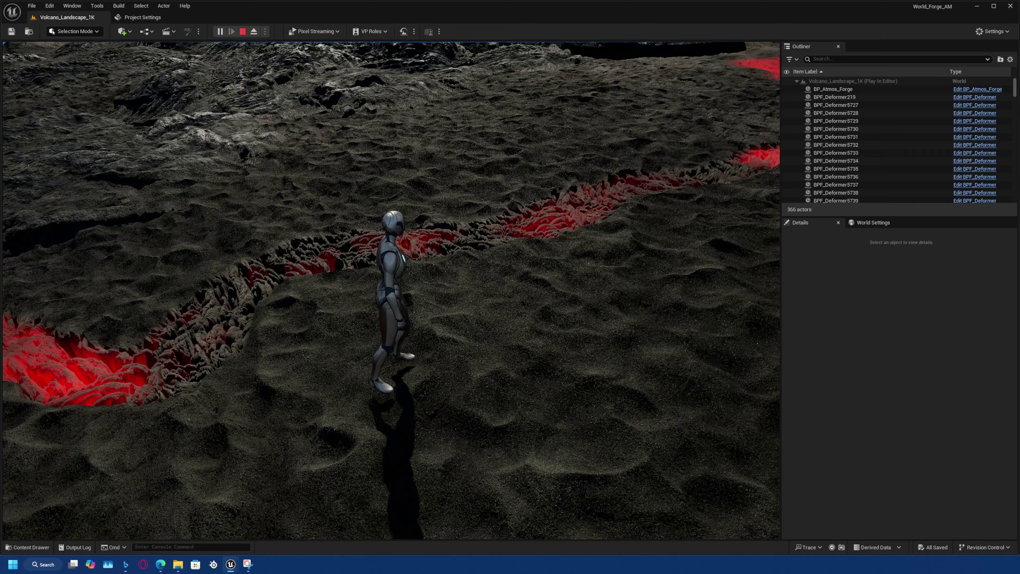
key(d)
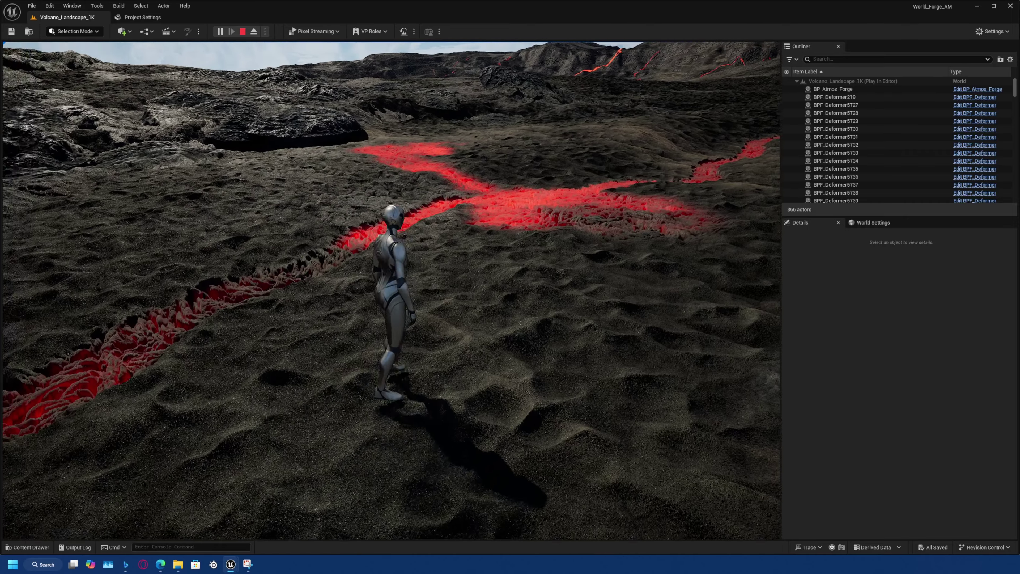
key(w)
key(space)
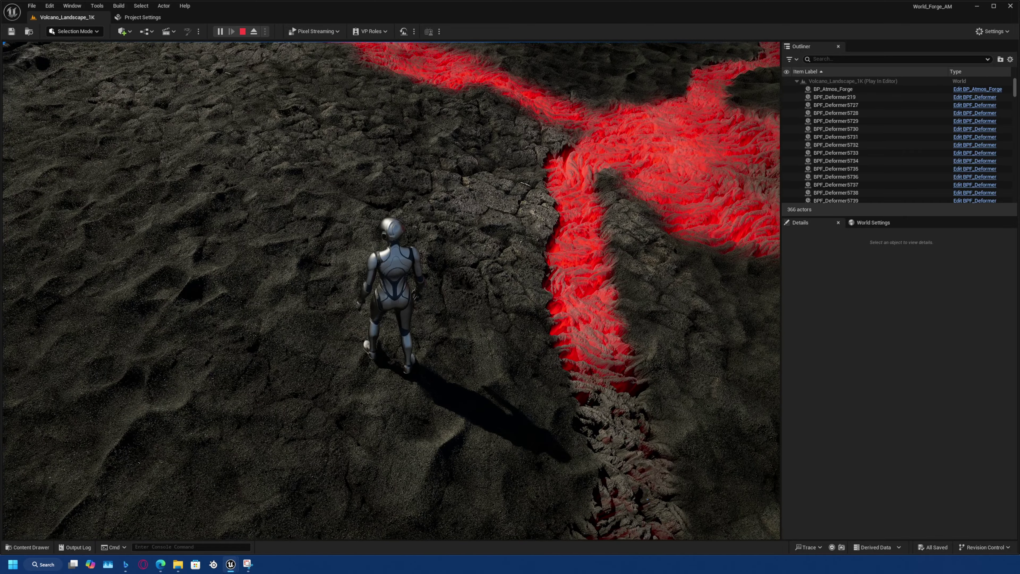
key(w)
key(w)
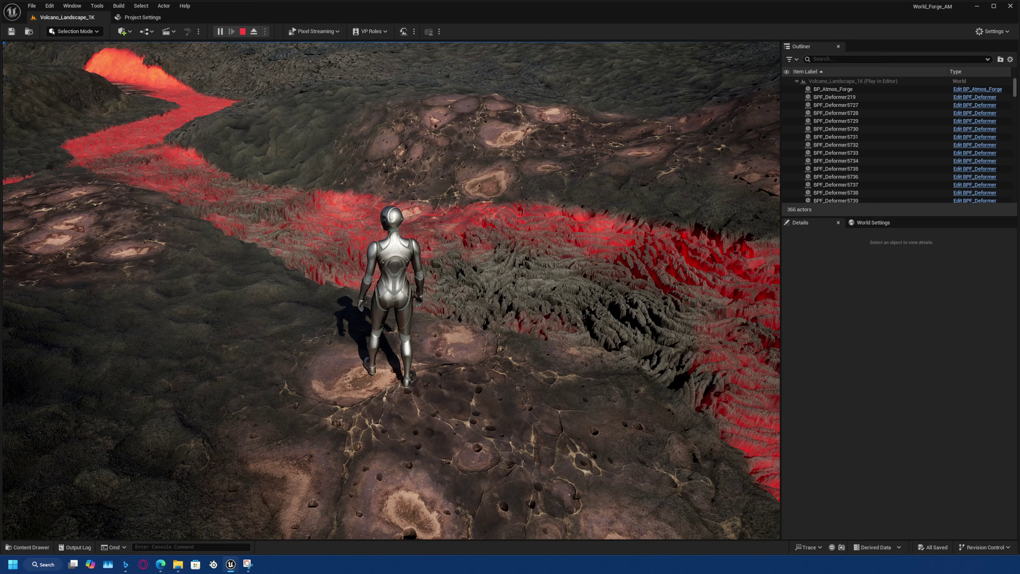
key(w)
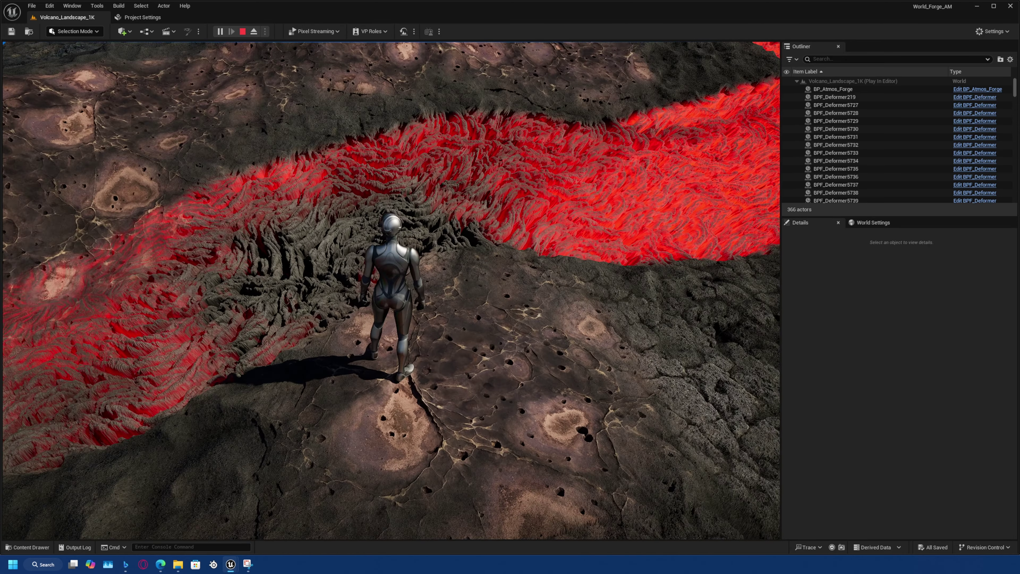
key(d)
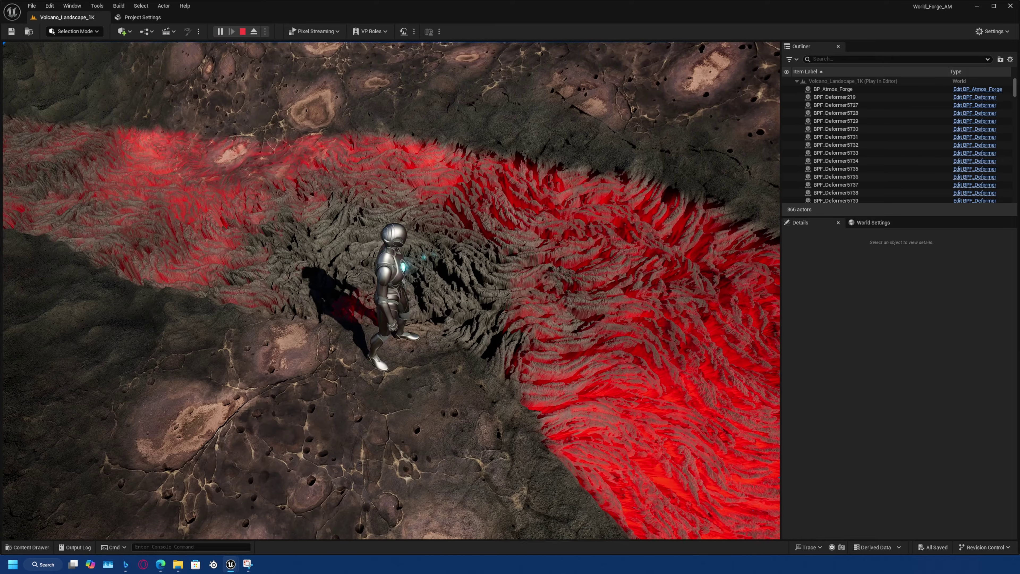
key(s)
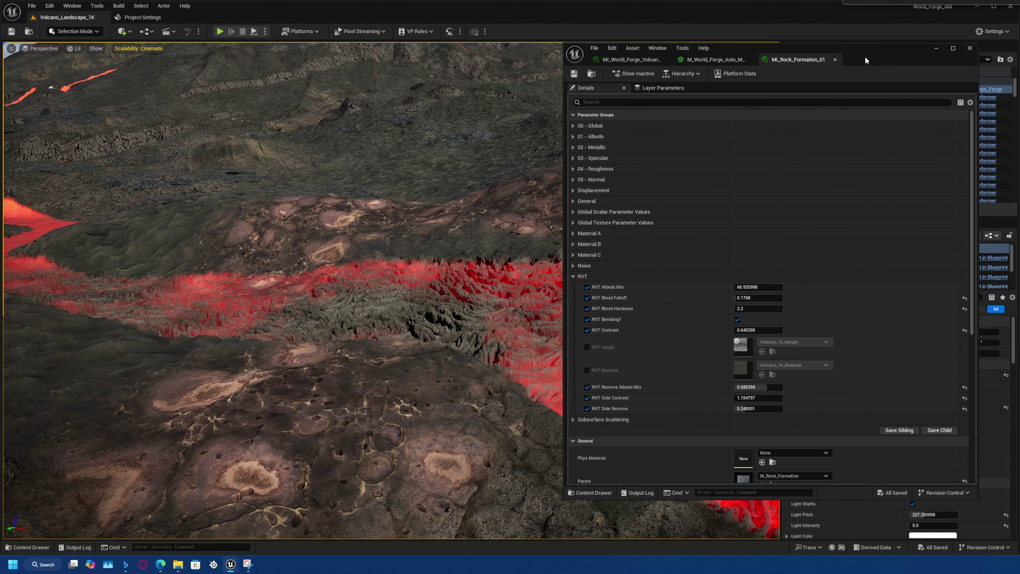
Show the volcano landscape material instance, collapse its Water_Puddles group and expand the Auto Material parameters for review.
drag(874, 58, 885, 79)
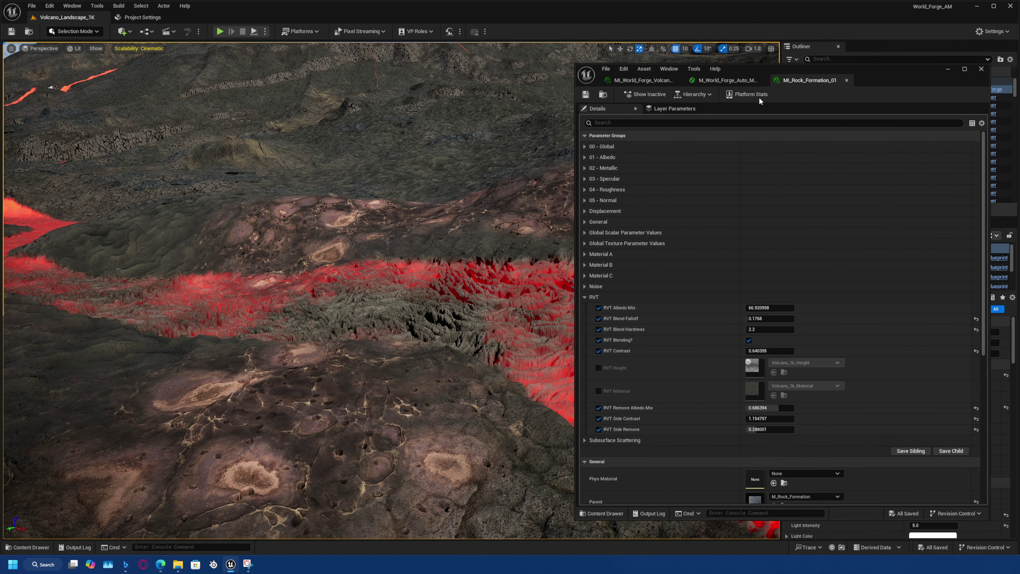
click(715, 80)
click(667, 81)
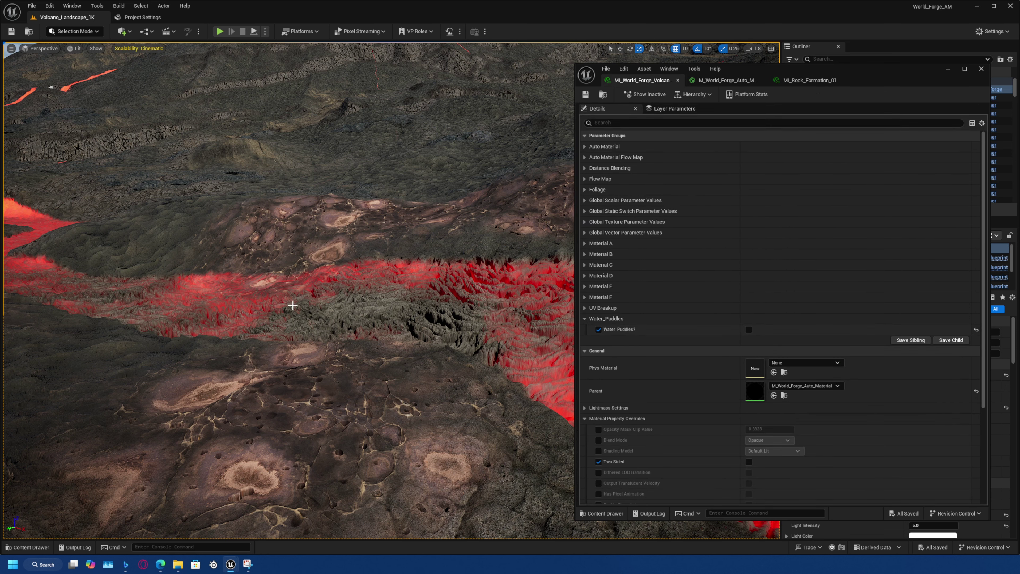
click(585, 319)
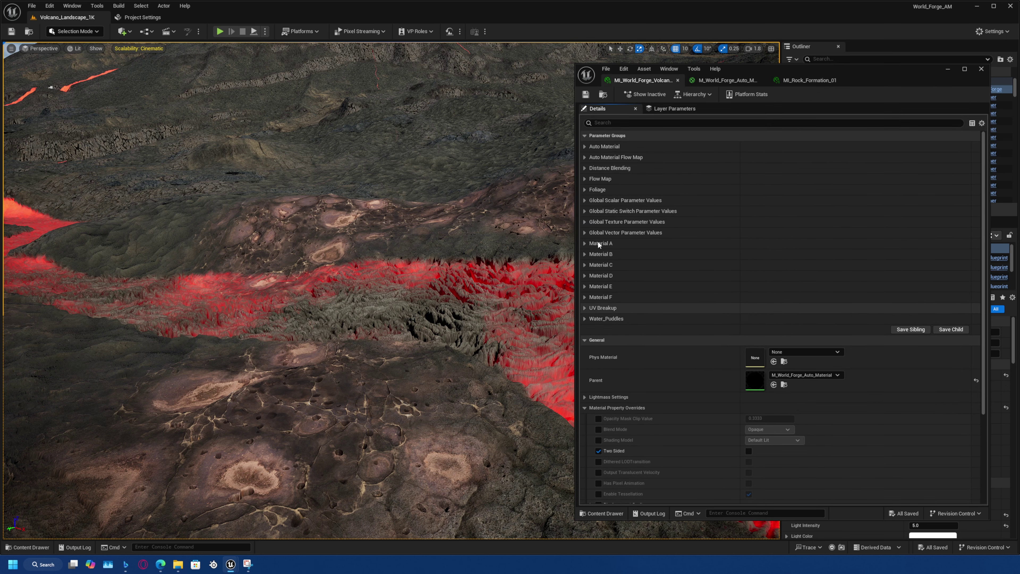
click(585, 147)
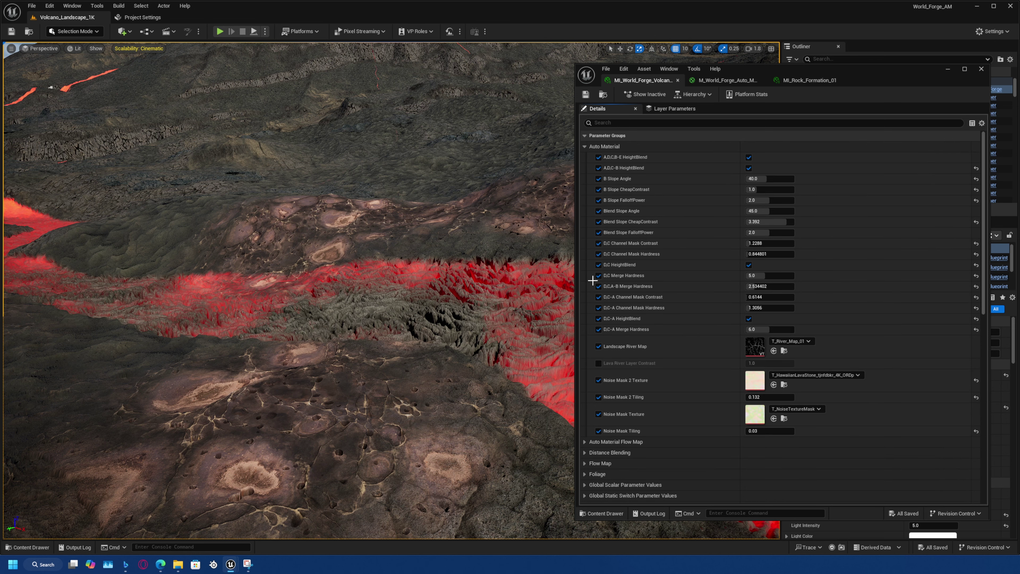
scroll(650, 348, down, 5)
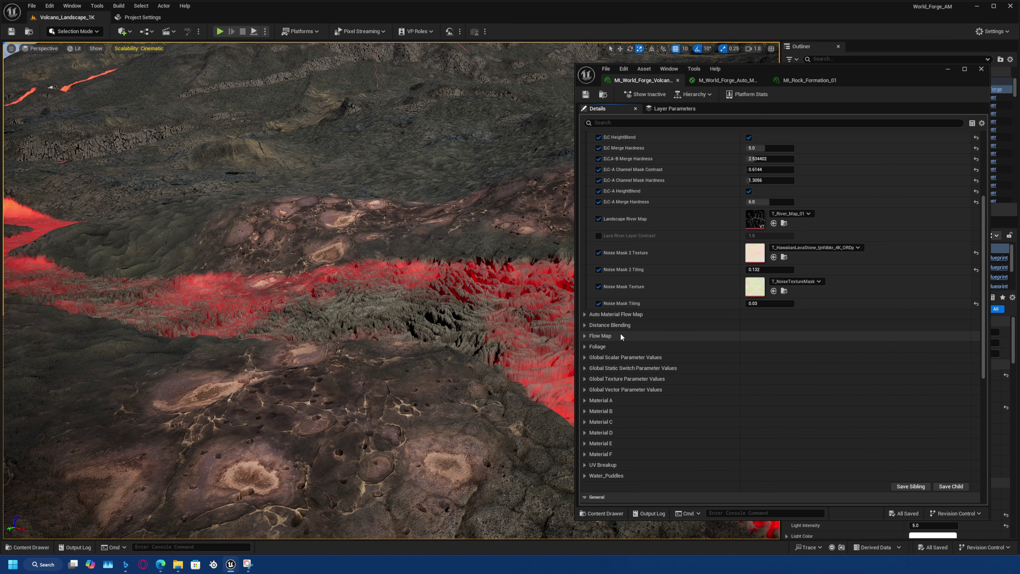
Examine how the rock layers blend around the lava rivers, narrowing the material instance window to expose more of the terrain.
right_drag(223, 285, 193, 275)
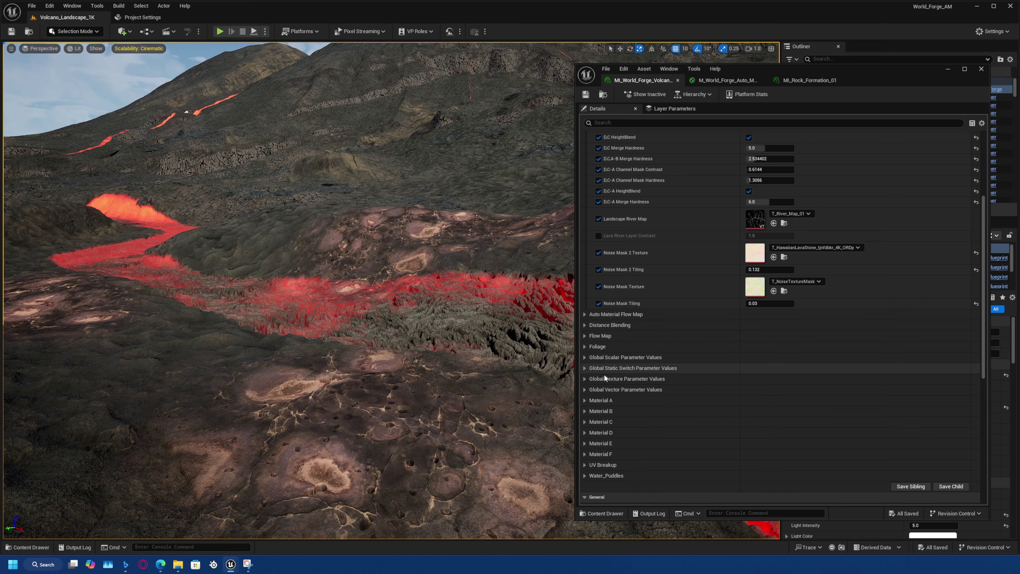
right_drag(348, 270, 375, 271)
right_drag(340, 183, 373, 183)
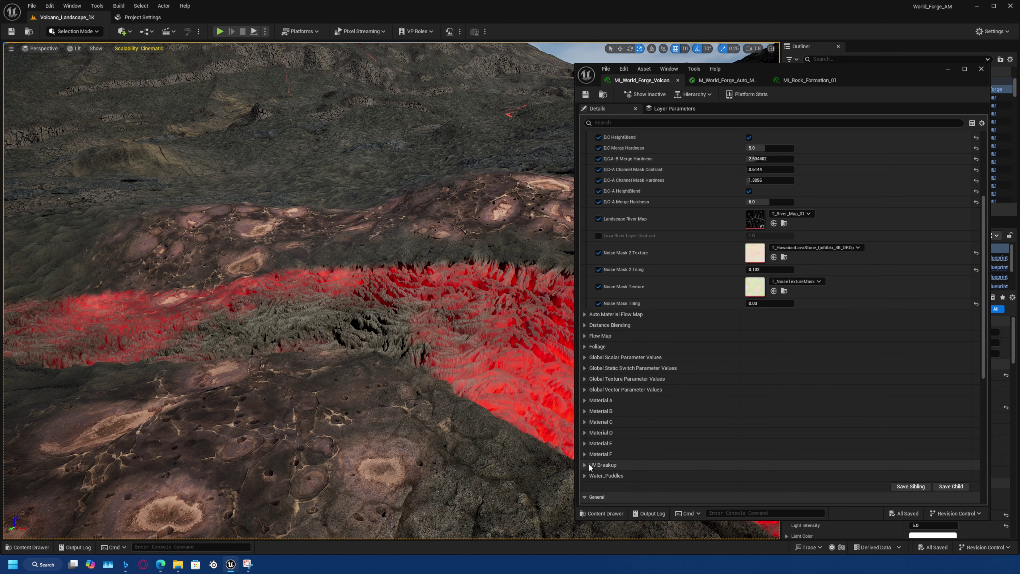
right_drag(532, 404, 496, 393)
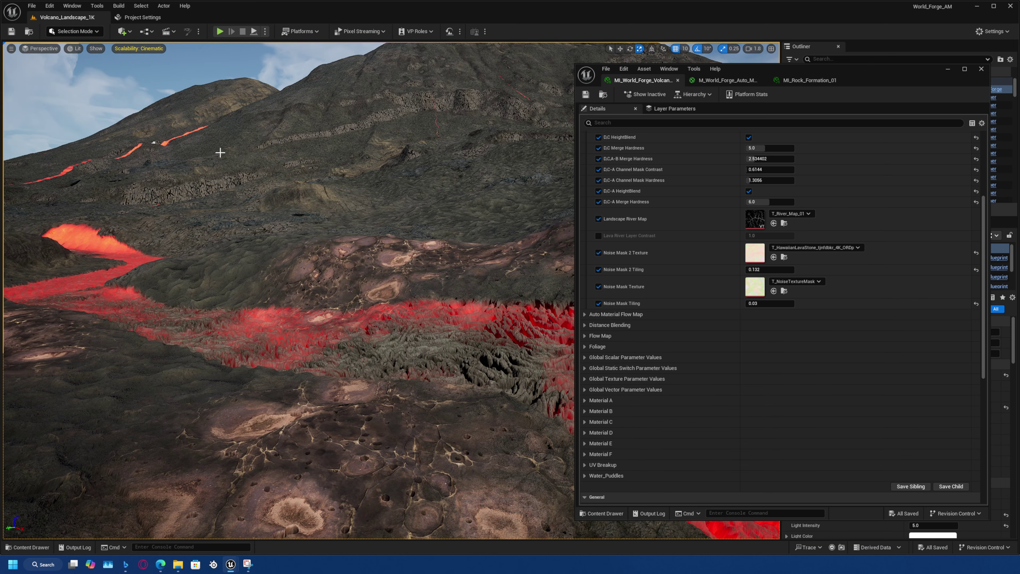
right_drag(220, 153, 295, 225)
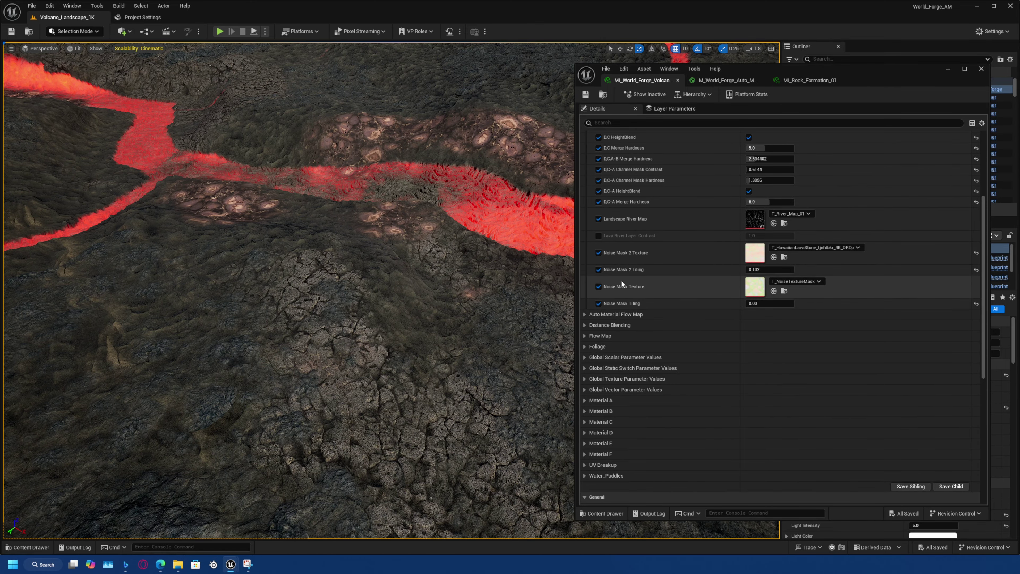
right_drag(478, 282, 522, 248)
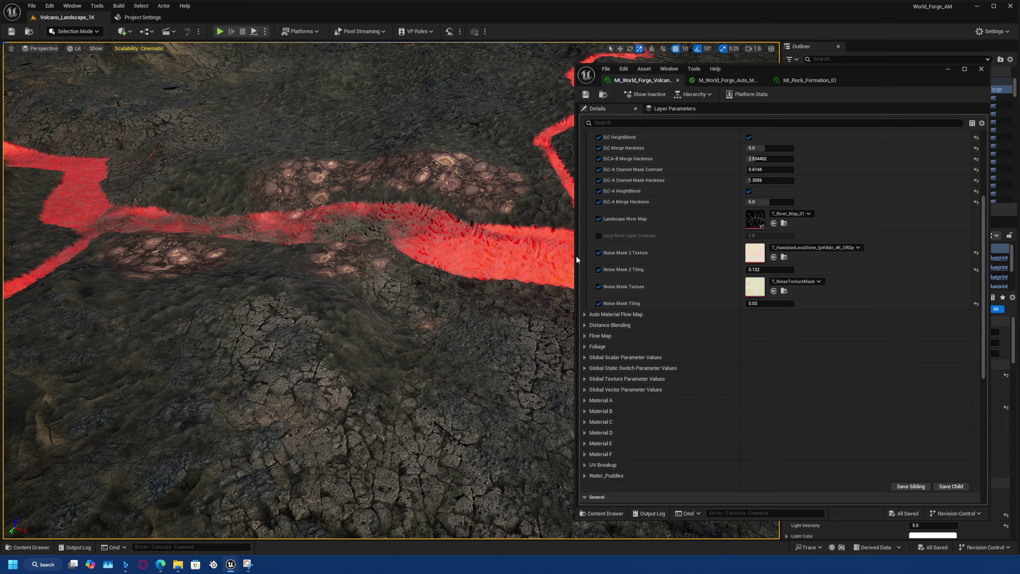
drag(577, 266, 744, 262)
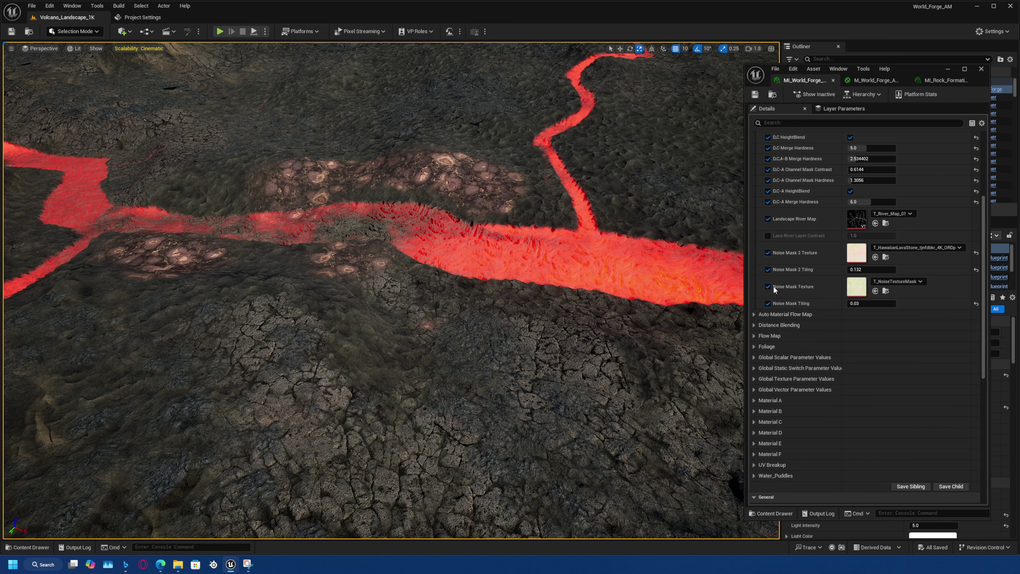
scroll(792, 355, up, 3)
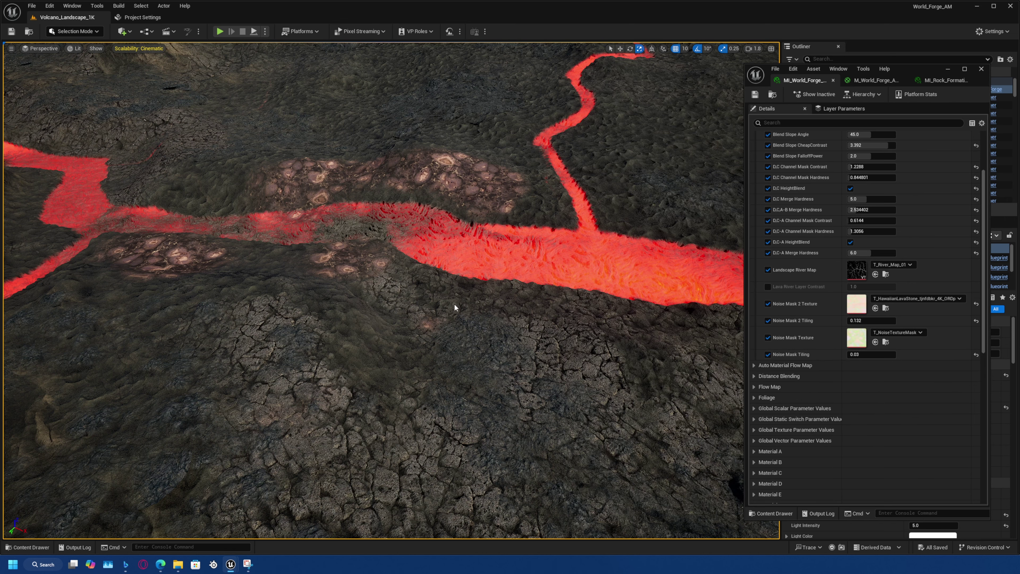
right_drag(454, 304, 447, 284)
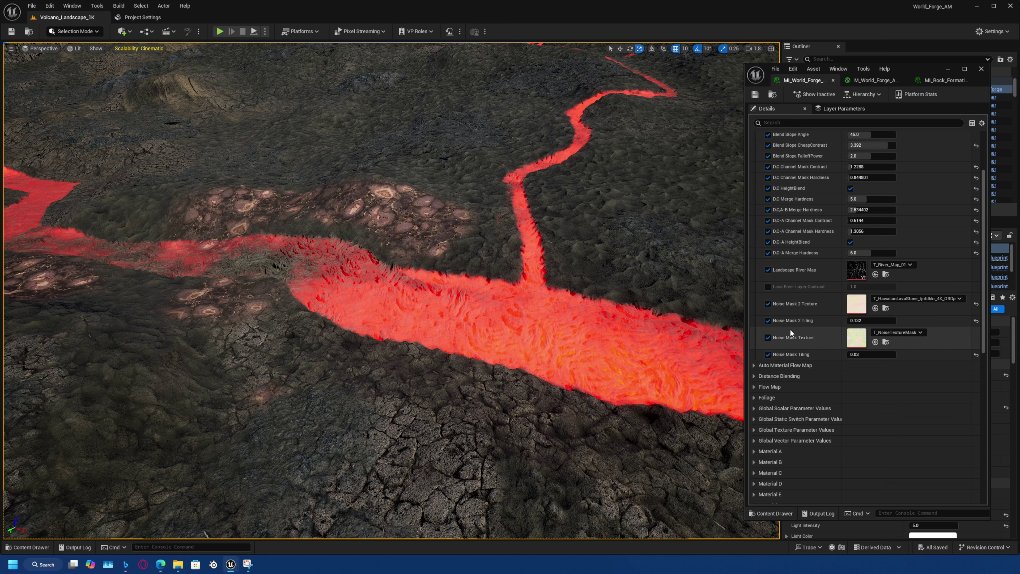
Expand the Flow Map parameter group and set Panner Speed to 0.4544.
scroll(790, 328, down, 2)
click(761, 347)
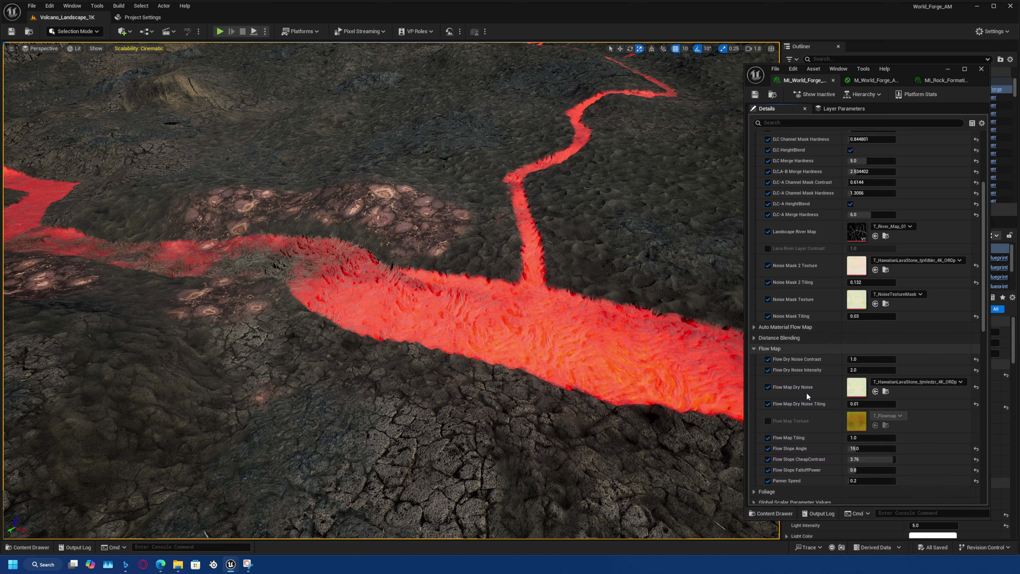
scroll(806, 393, down, 3)
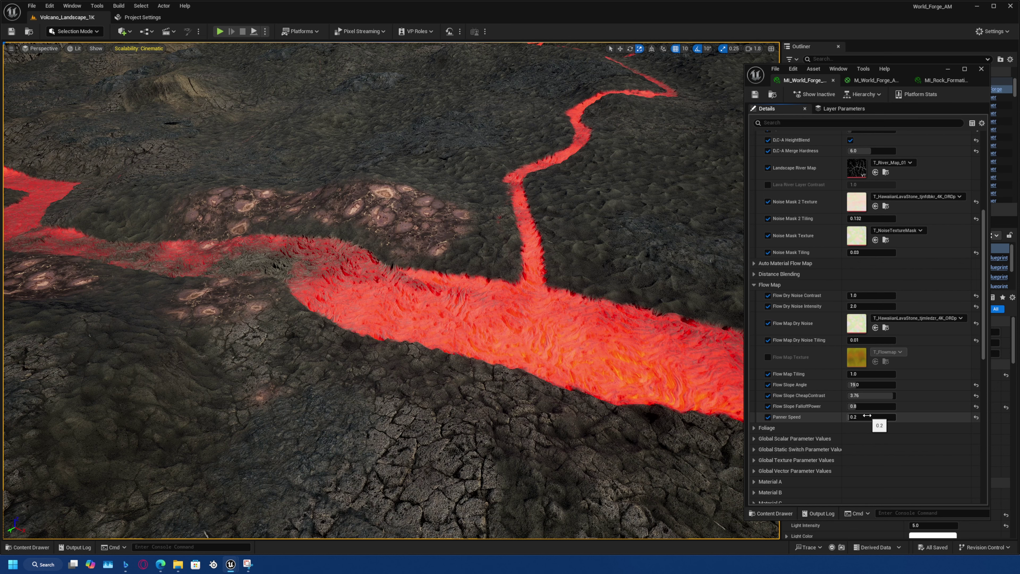
drag(867, 413, 873, 417)
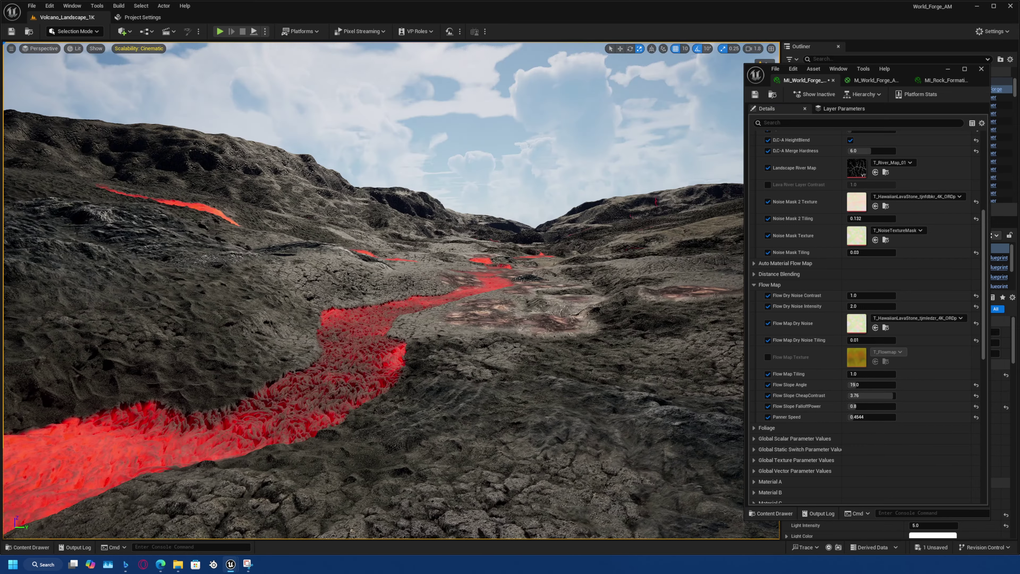
Try a Flow Slope Angle of about 18.4 and inspect its effect along the lava river.
key(w)
right_drag(427, 359, 395, 402)
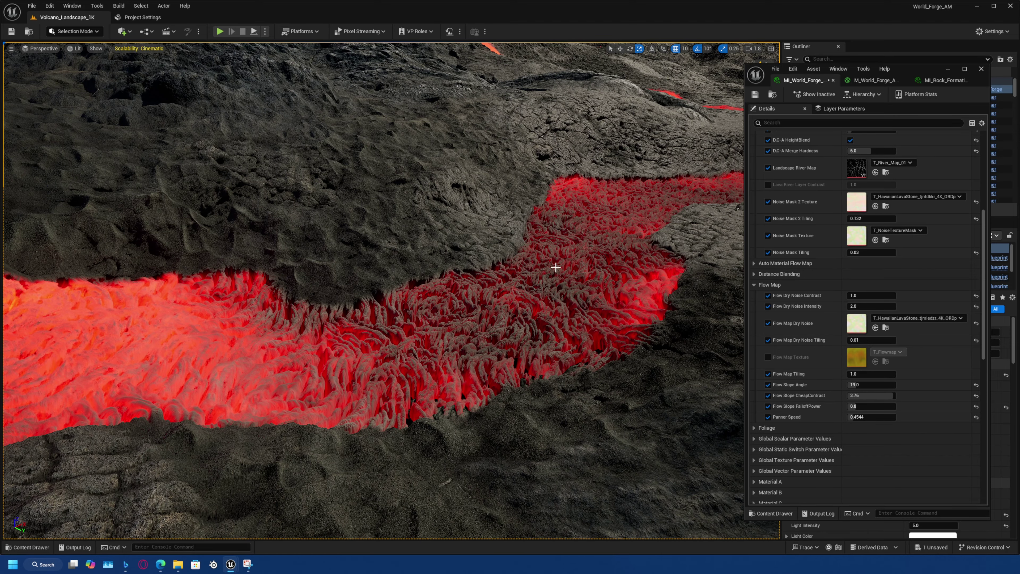
mouse_move(863, 384)
mouse_down()
mouse_move(848, 384)
mouse_move(863, 384)
mouse_up()
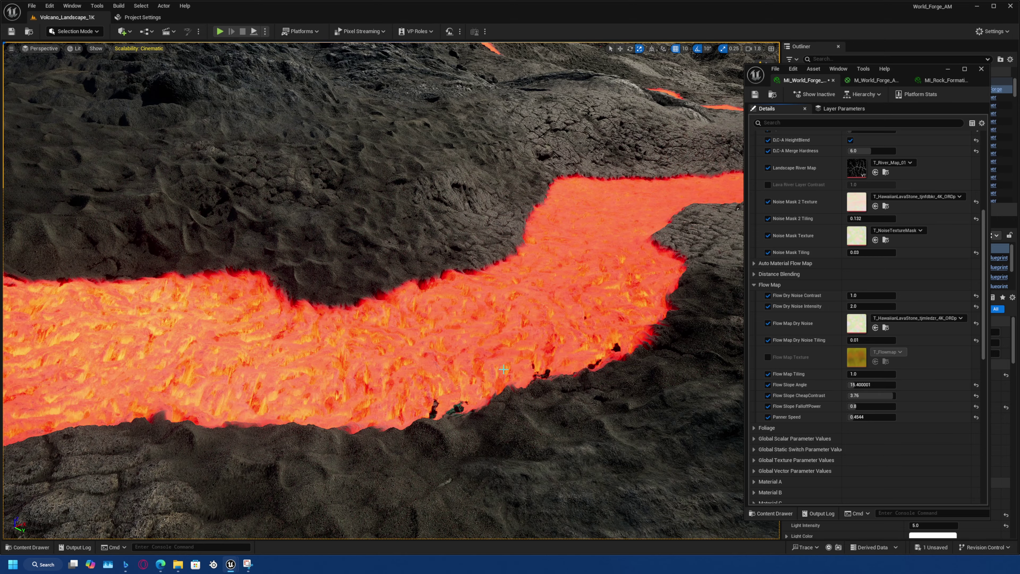
right_drag(504, 369, 421, 370)
key(s)
right_drag(86, 249, 303, 303)
key(w)
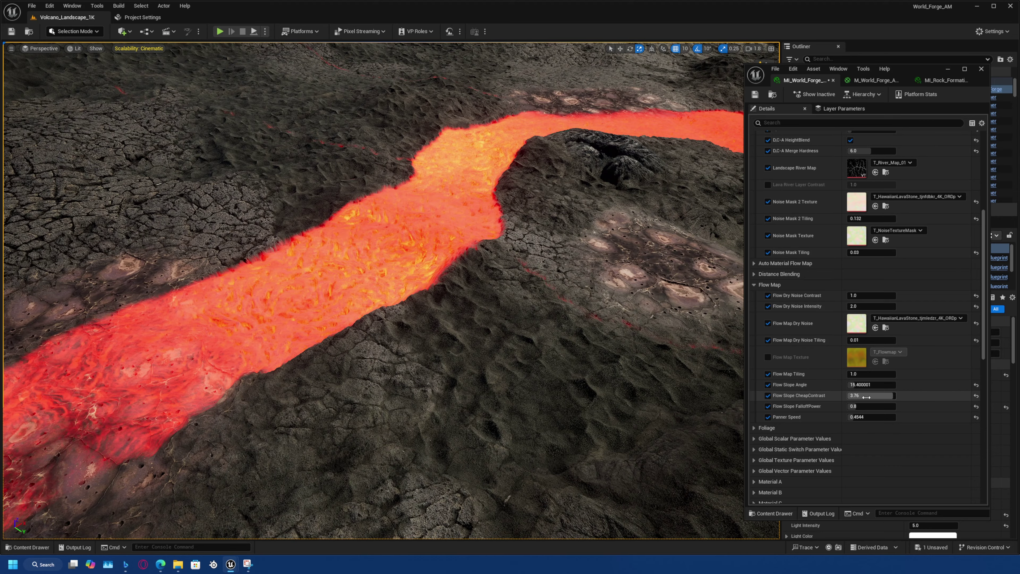
Set Flow Slope Angle to 19, Flow Slope CheapContrast to about 0.84, Flow Slope FalloffPower to about 1.09 and Flow Map Tiling to about 3.49.
drag(864, 397, 866, 396)
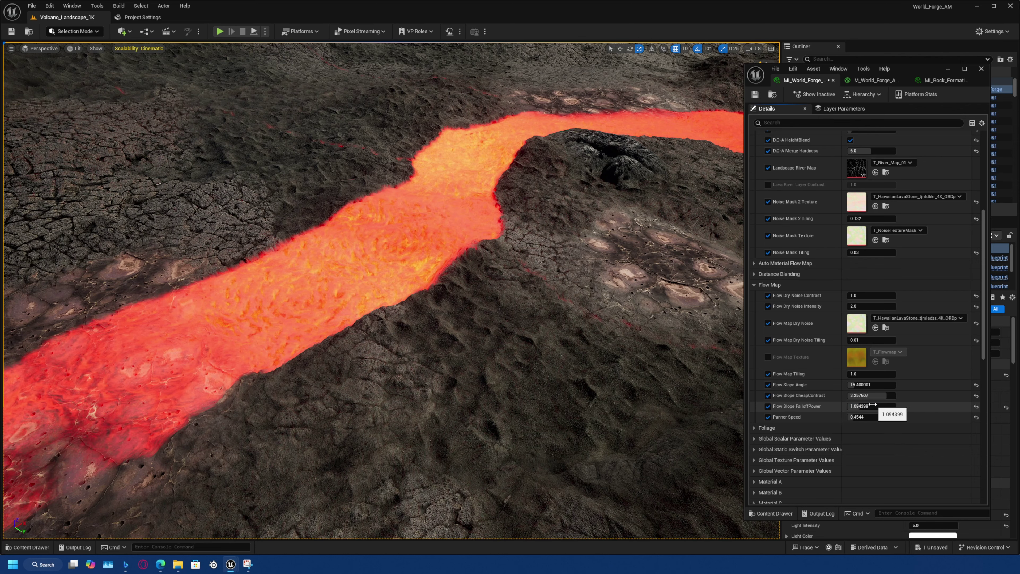
mouse_move(864, 384)
mouse_down()
mouse_move(881, 384)
mouse_move(860, 385)
mouse_move(871, 385)
mouse_up()
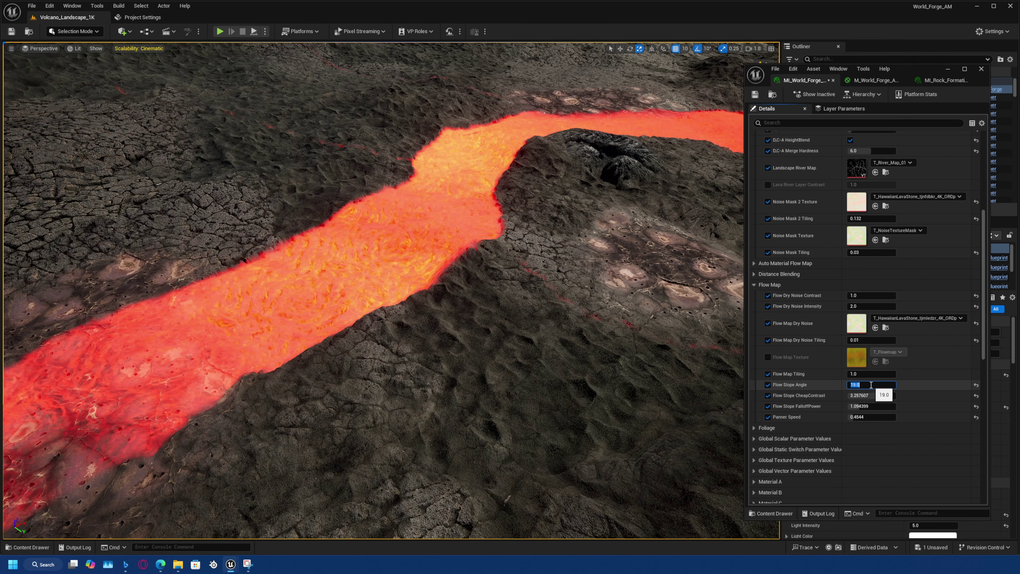
mouse_move(865, 376)
mouse_down()
mouse_move(880, 376)
mouse_move(872, 396)
mouse_move(857, 396)
mouse_up()
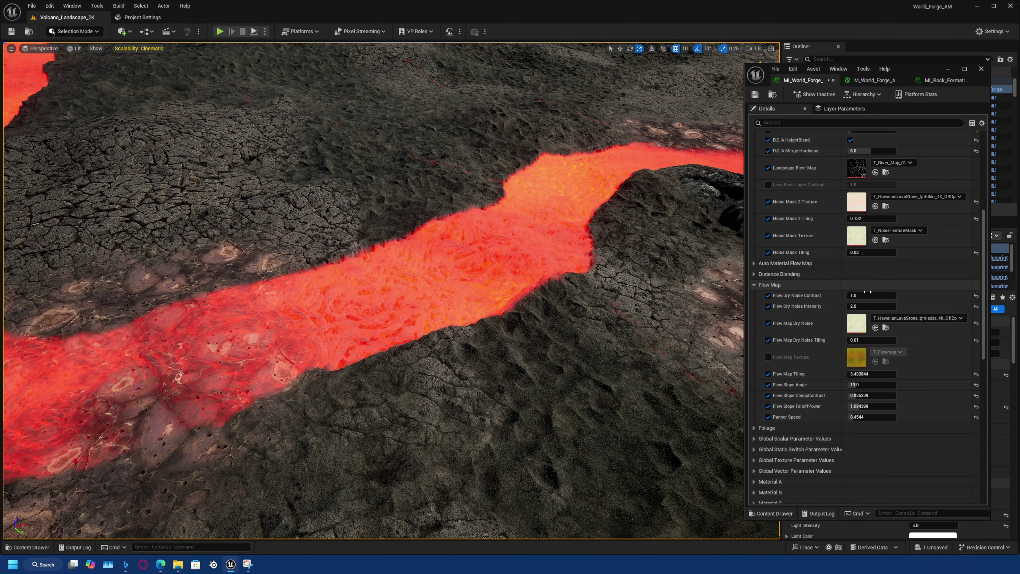
Set Flow Dry Noise Contrast to about 3.66 and Flow Dry Noise Intensity to about 1.17, checking the lava river across the terrain.
drag(870, 292, 870, 293)
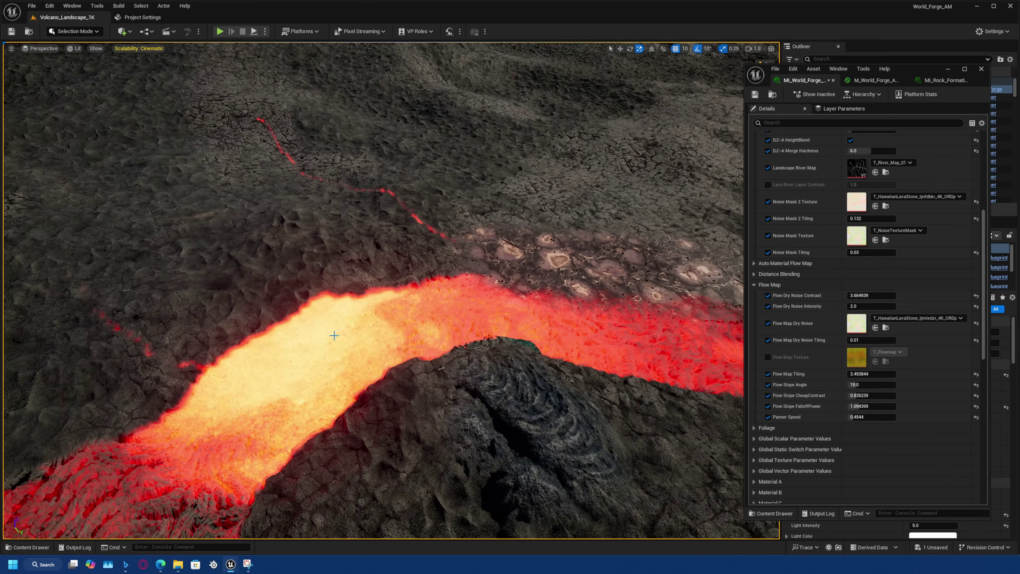
scroll(334, 335, down, 1)
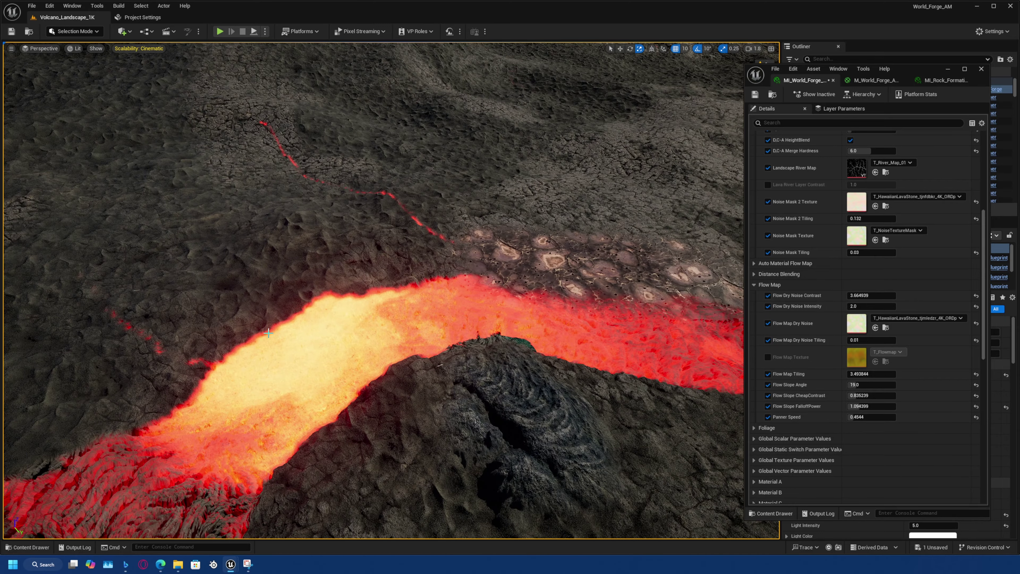
right_drag(232, 398, 582, 262)
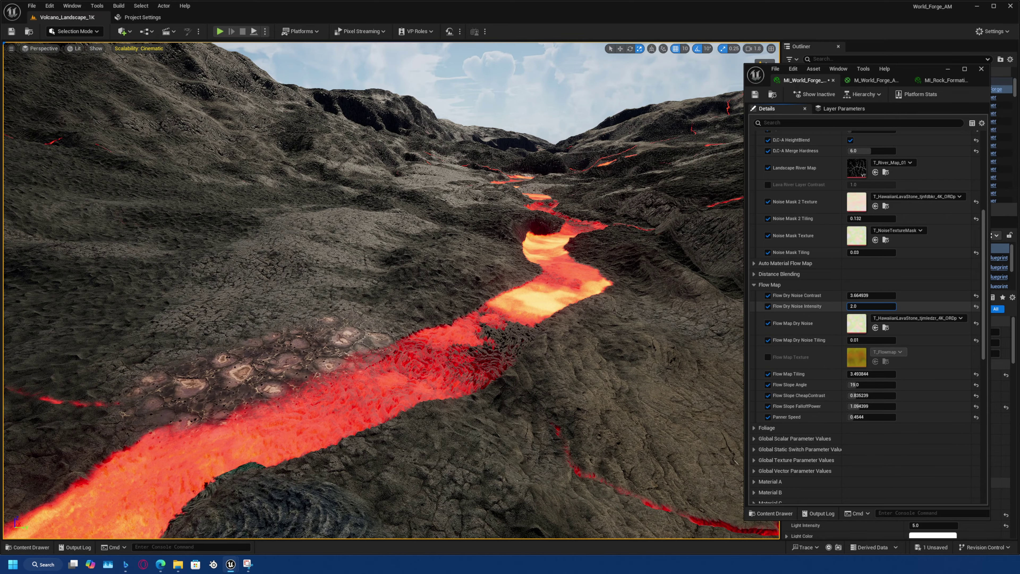
drag(864, 306, 865, 307)
right_drag(615, 337, 557, 349)
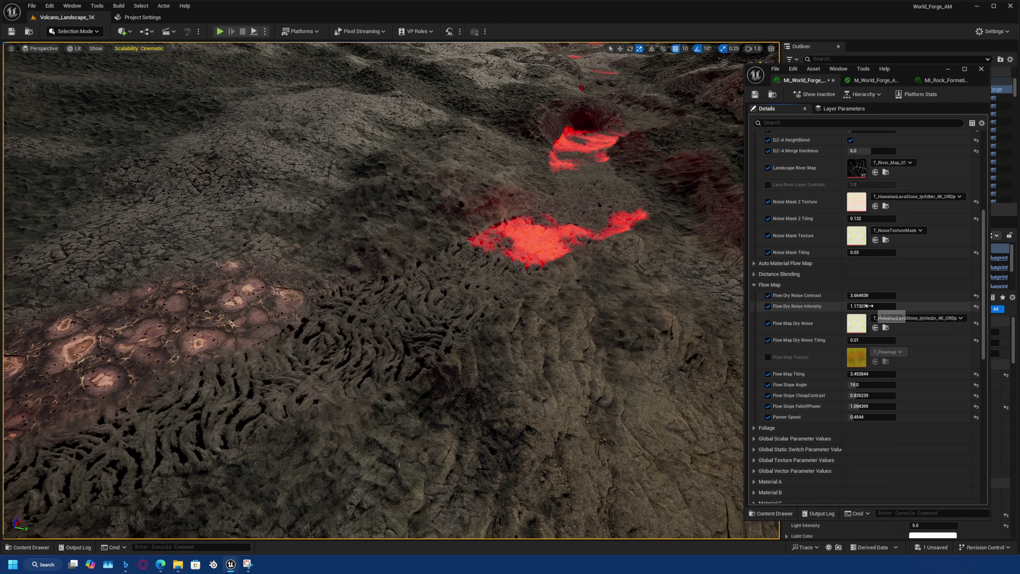
right_drag(598, 185, 740, 304)
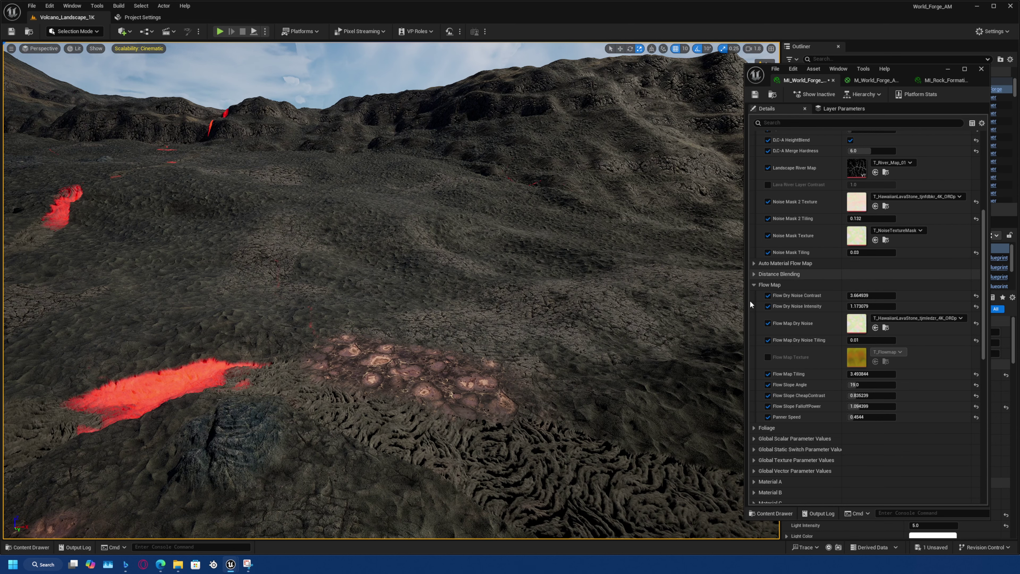
Examine up close how the cracked rock and soil layers blend across the terrain slopes.
scroll(770, 296, up, 5)
key(w)
right_drag(477, 211, 582, 206)
right_drag(538, 319, 486, 319)
scroll(537, 319, up, 4)
right_drag(435, 255, 435, 253)
key(w)
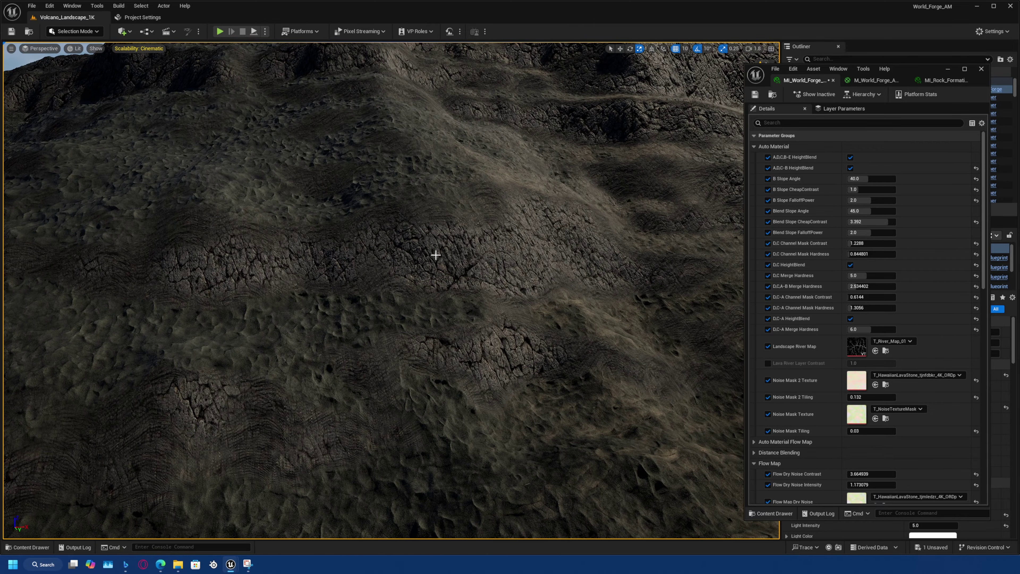
right_drag(368, 180, 368, 180)
key(w)
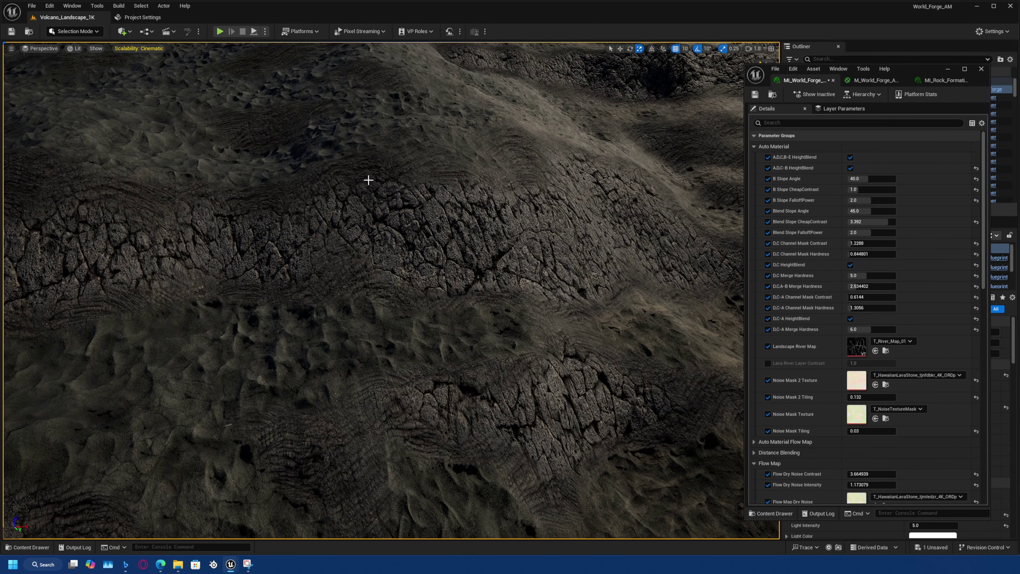
Survey the lava rivers running through the valleys and down the hillsides of the landscape.
key(s)
right_drag(340, 373, 362, 380)
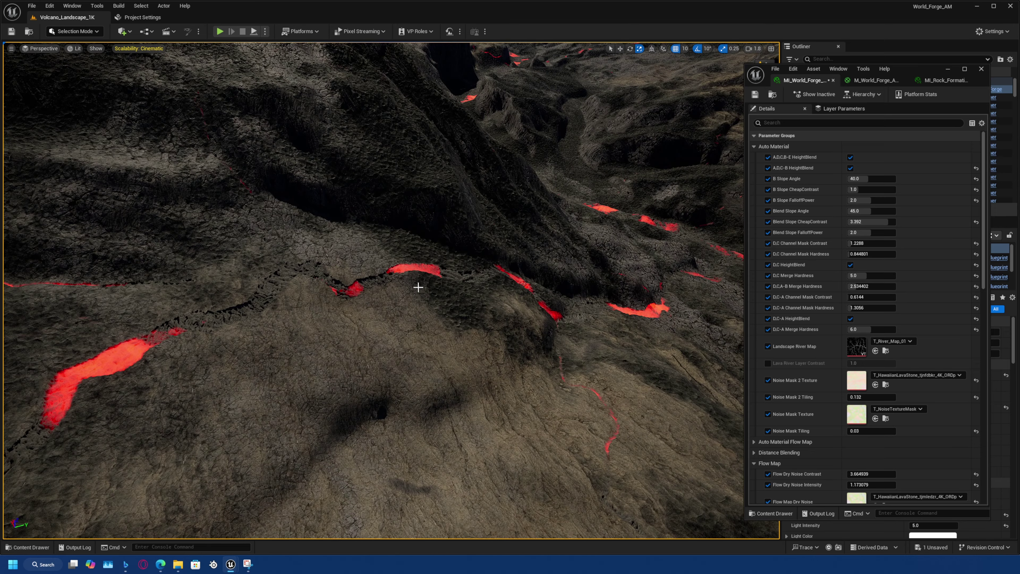
right_drag(418, 288, 500, 297)
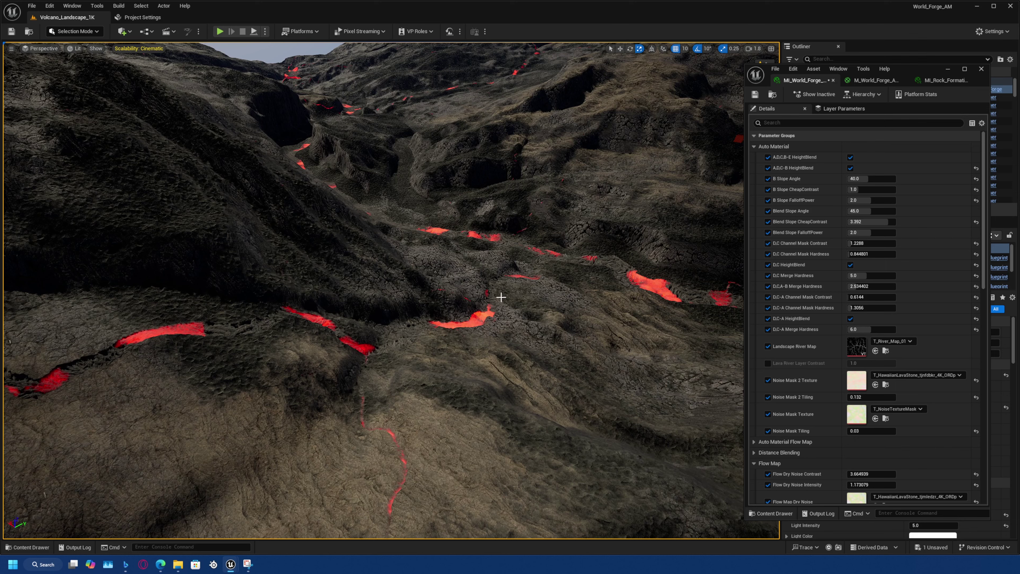
right_drag(396, 249, 576, 250)
right_drag(418, 240, 570, 300)
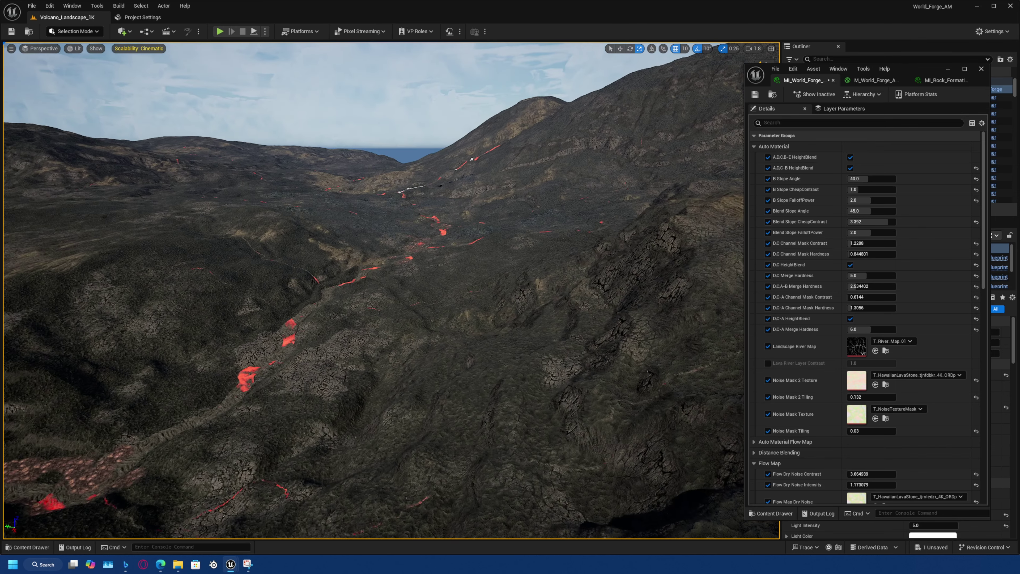
key(w)
right_drag(478, 196, 558, 193)
key(w)
scroll(594, 201, up, 3)
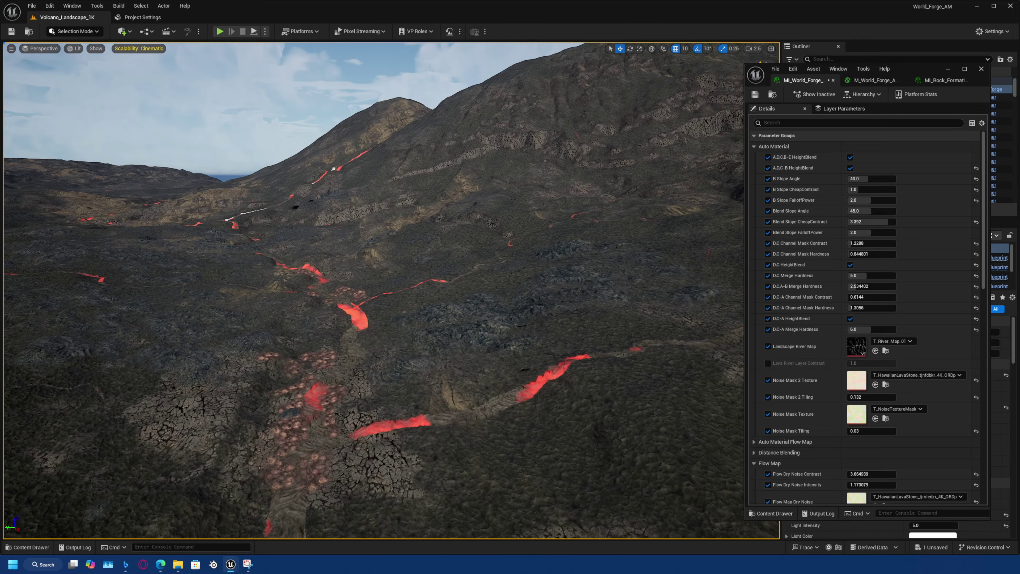
Follow the spline pathway of the main lava river across the terrain and inspect the carved channel.
right_drag(350, 199, 350, 206)
key(w)
right_drag(349, 306, 505, 196)
key(w)
click(322, 317)
key(w)
key(w)
right_drag(495, 230, 414, 250)
key(d)
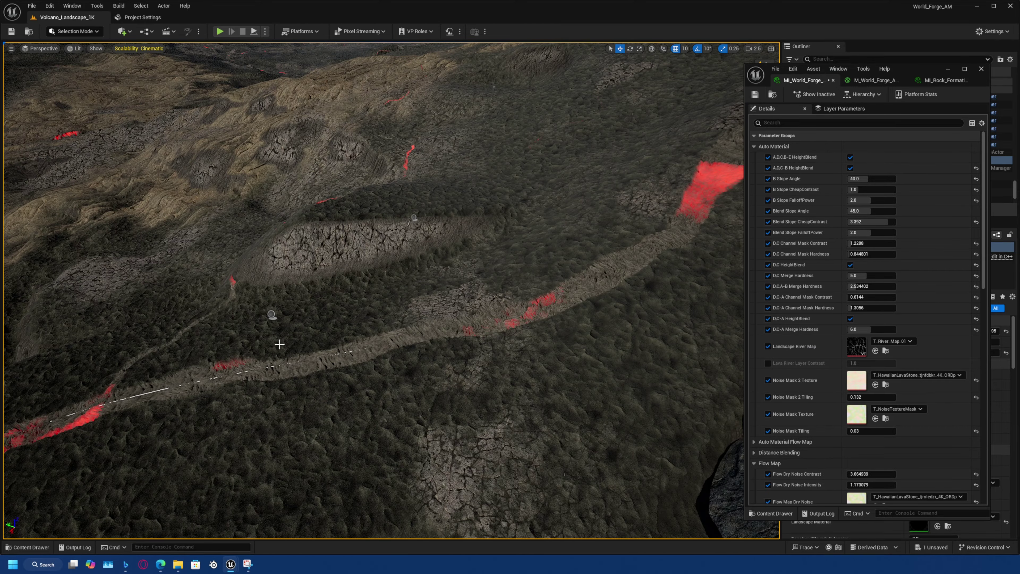
right_drag(376, 326, 332, 310)
key(s)
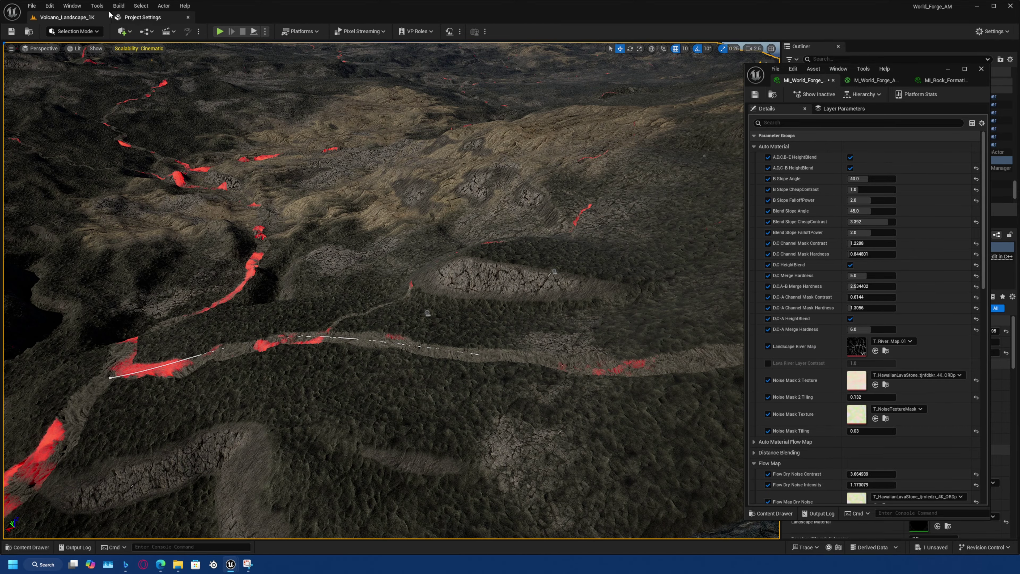
Check the project's plugins by searching for "pcg" and "landscape", and close the plugin browser.
click(49, 6)
click(81, 139)
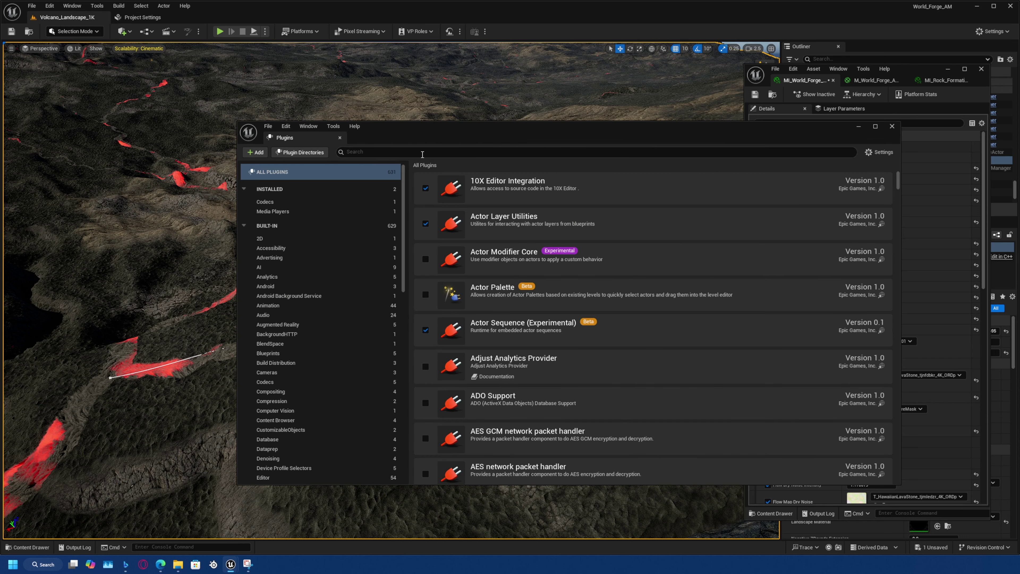
click(383, 151)
text(pcg)
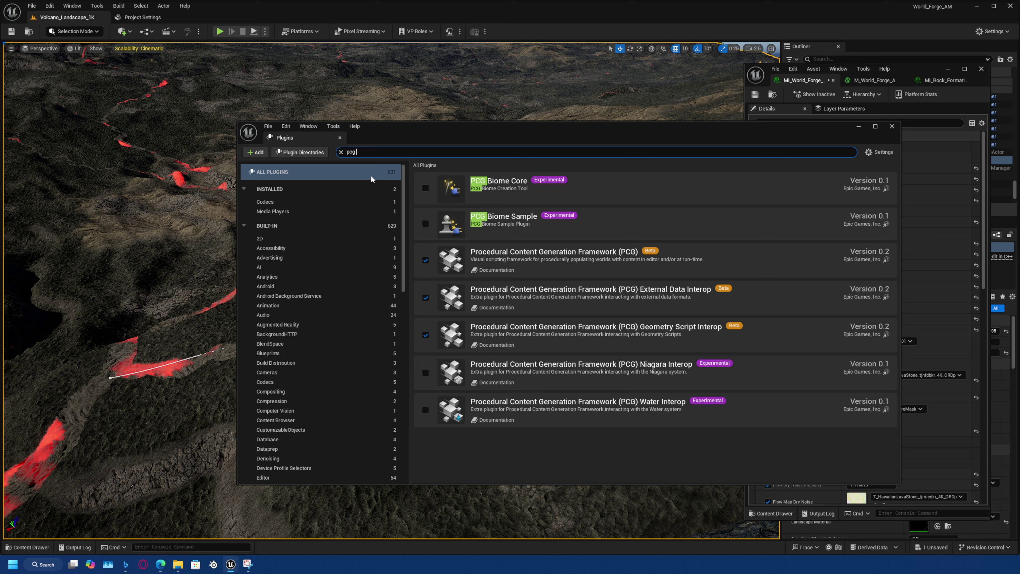
text(cape)
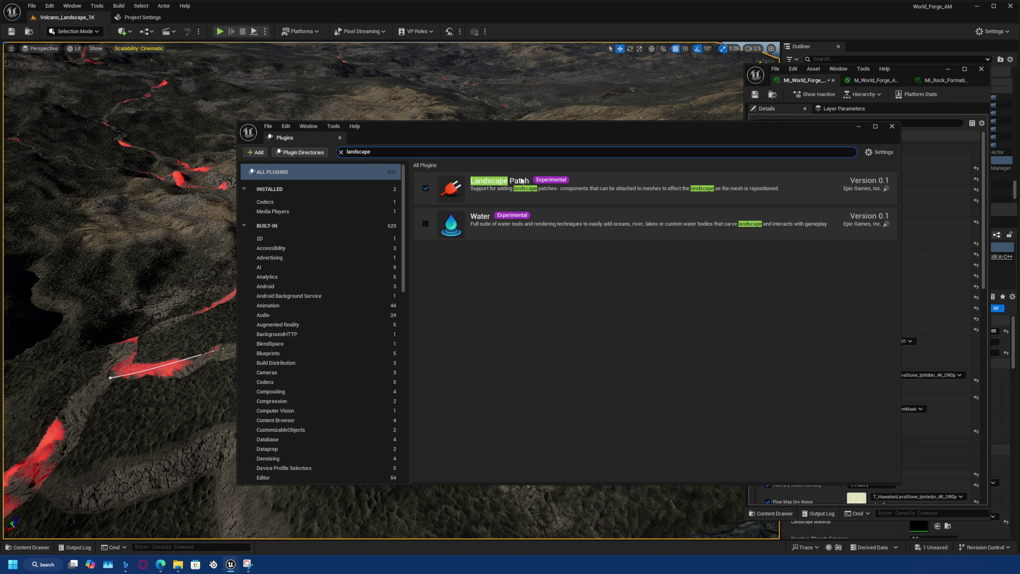
click(892, 127)
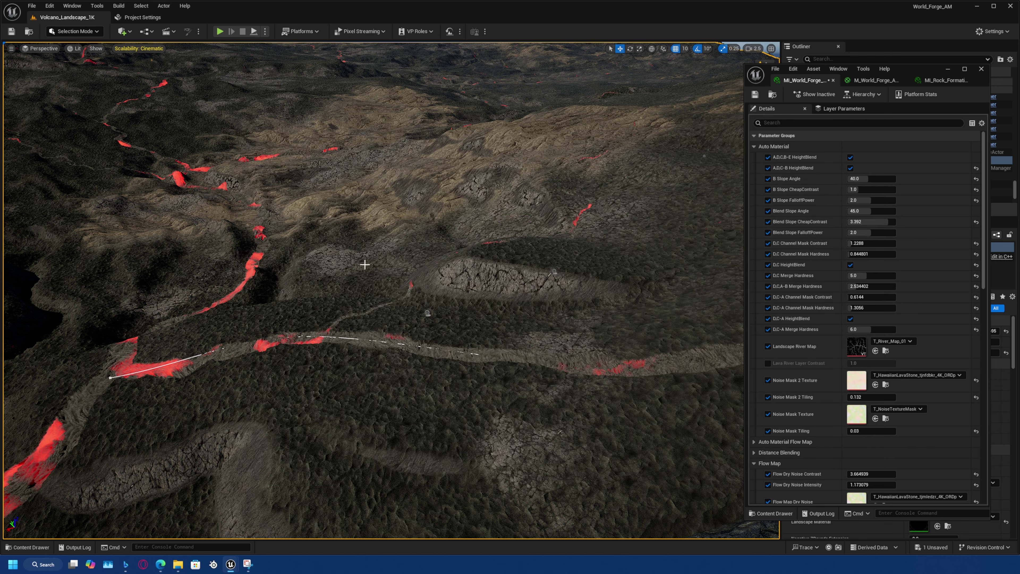
Inspect the lava river descending from the volcano and select the blueprint actor on the ridge beside it.
right_drag(323, 401, 418, 390)
right_drag(417, 263, 416, 259)
right_drag(548, 183, 643, 133)
mouse_move(298, 315)
right_down()
mouse_move(266, 318)
mouse_move(284, 344)
mouse_move(350, 321)
right_up()
key(w)
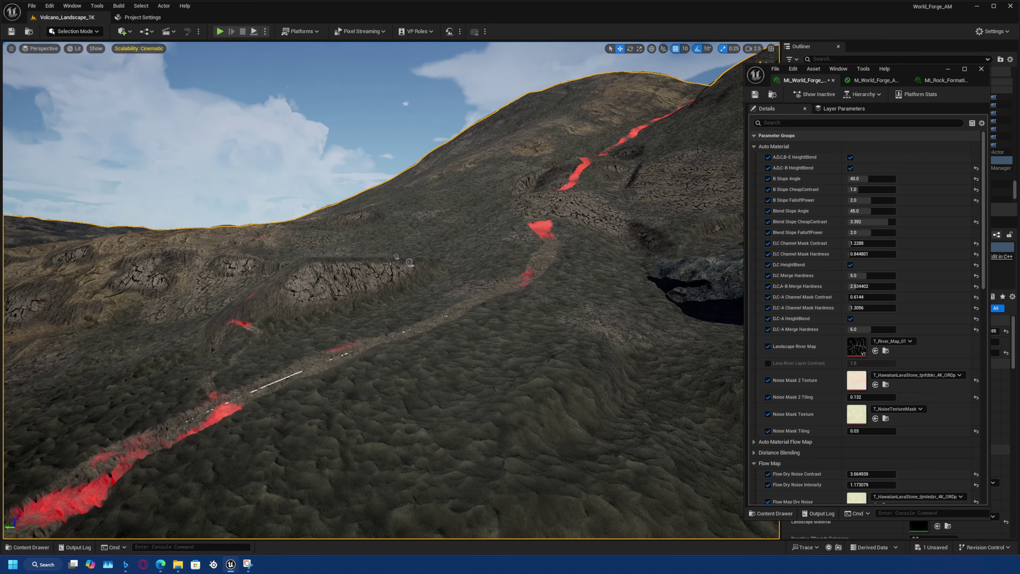
click(411, 263)
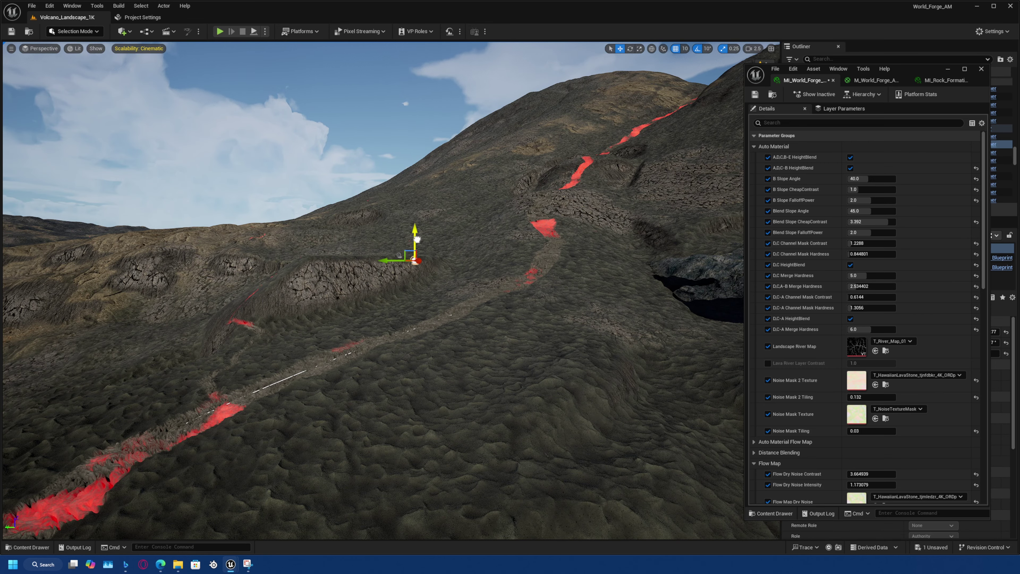
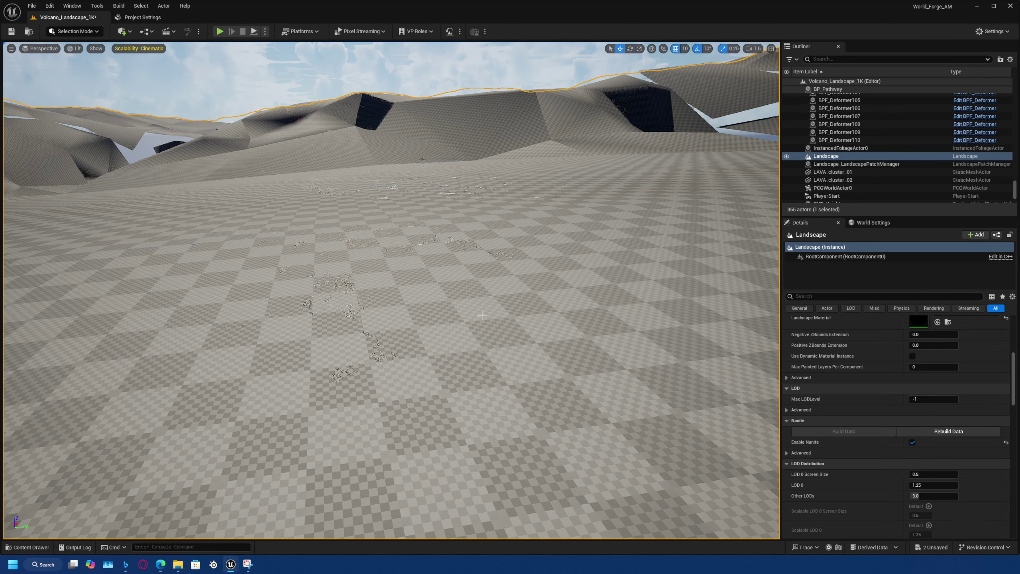
Play the level in the editor, run and jump with the character across the cracked ground, and stop the play session.
right_drag(463, 348, 413, 335)
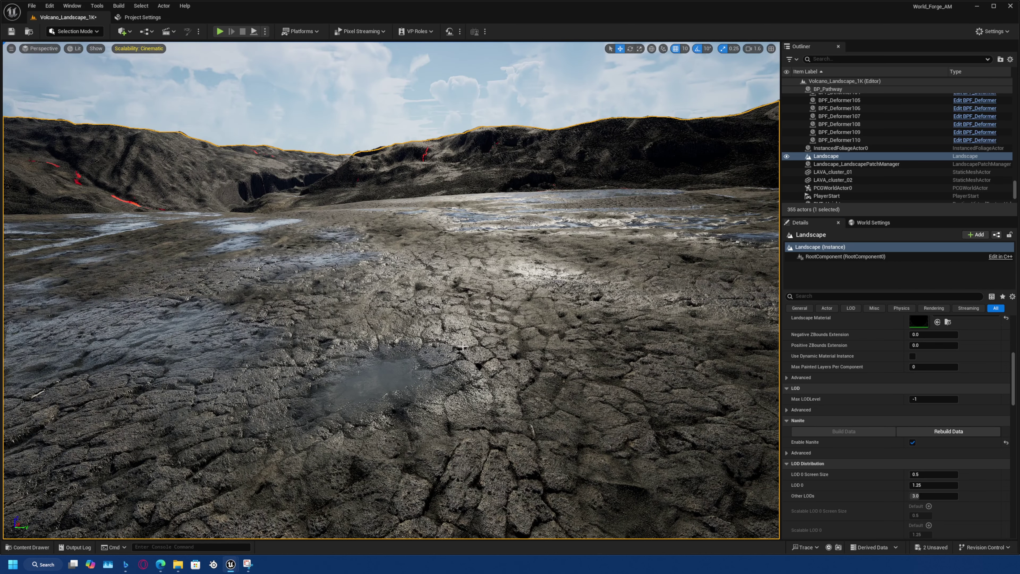
click(220, 31)
key(w)
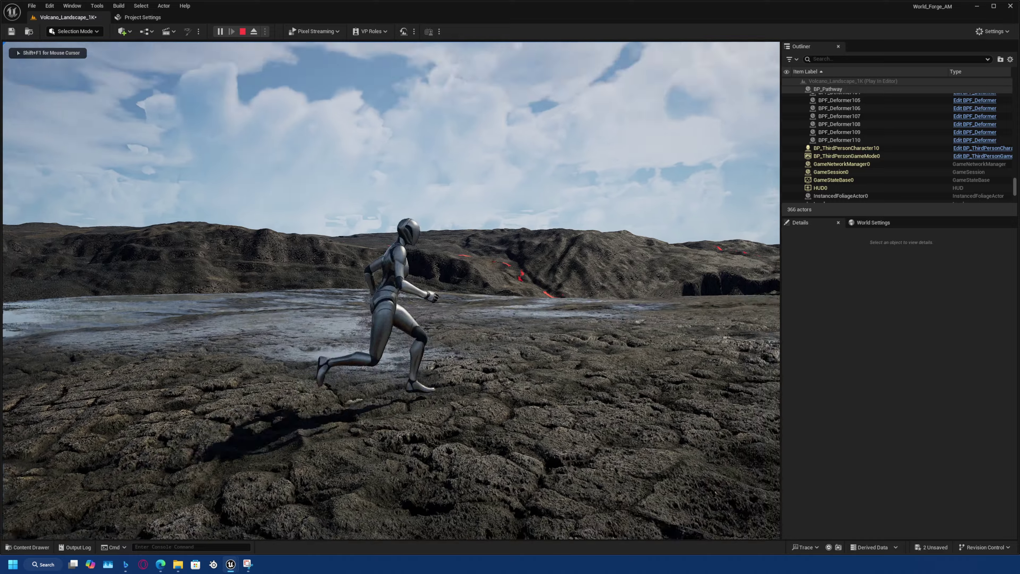
key(w)
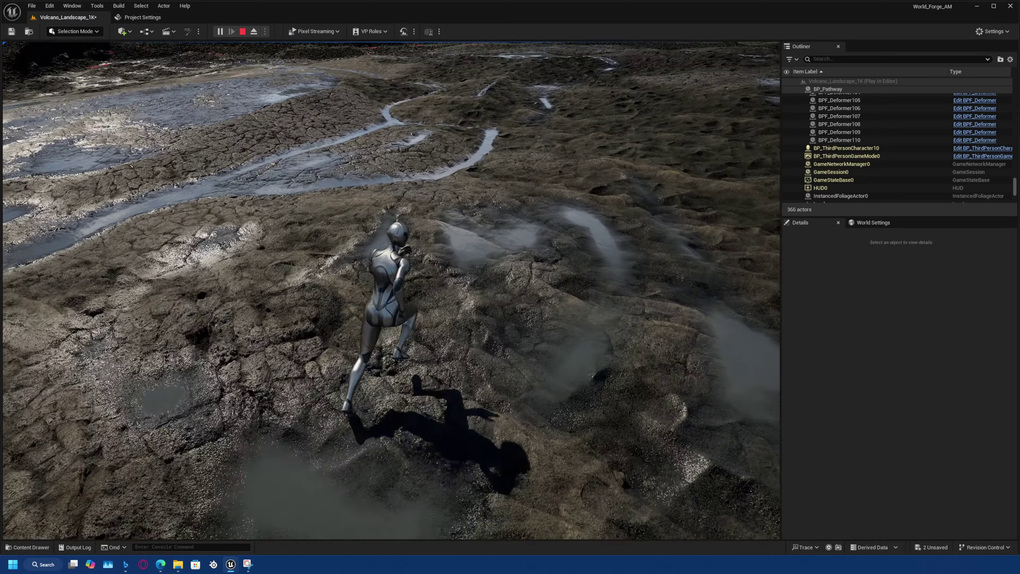
key(space)
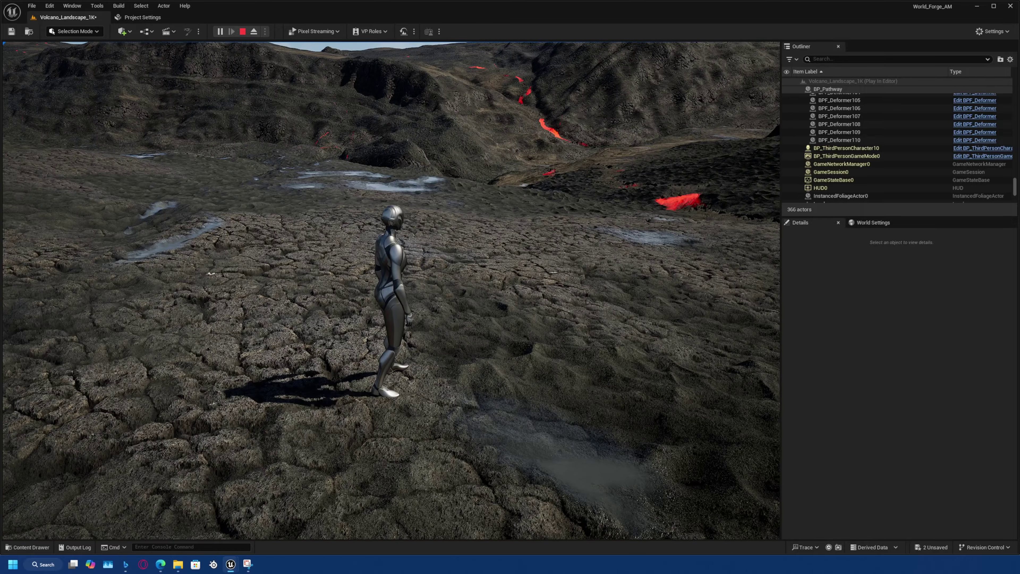
key(Escape)
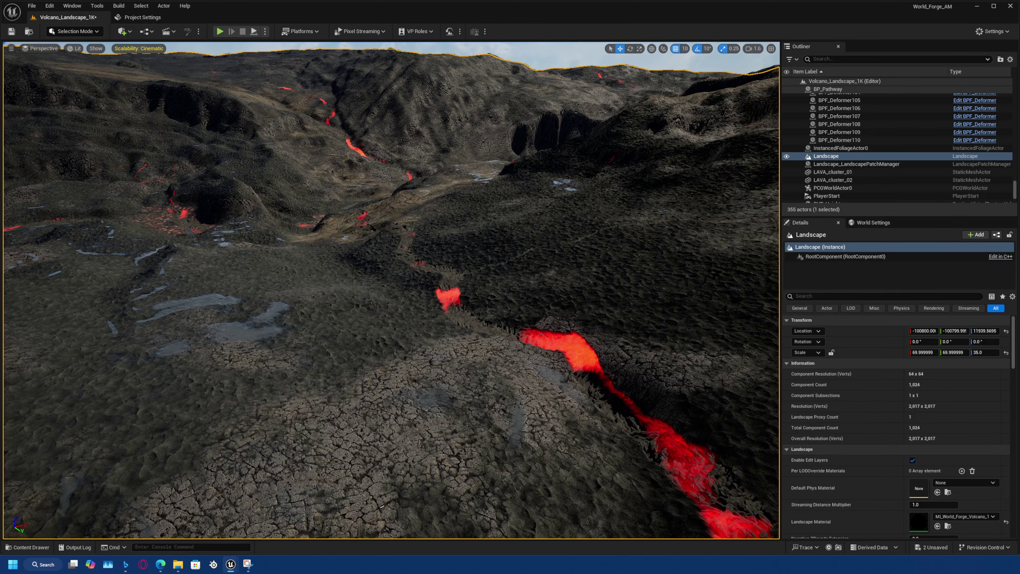
Add a plane shape to the level on the cracked ground and scale it uniformly to 10.
right_drag(142, 73, 157, 98)
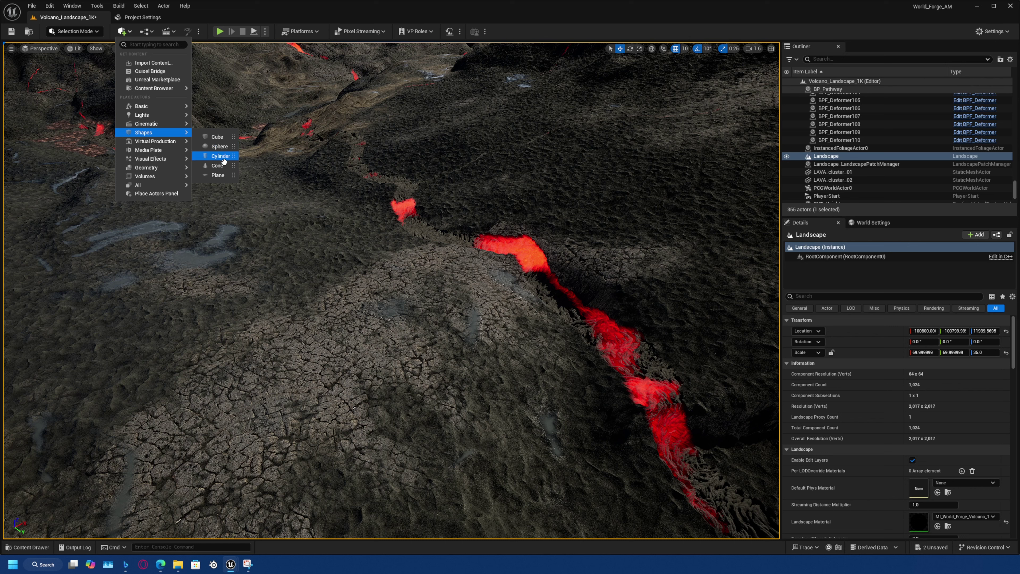
click(220, 174)
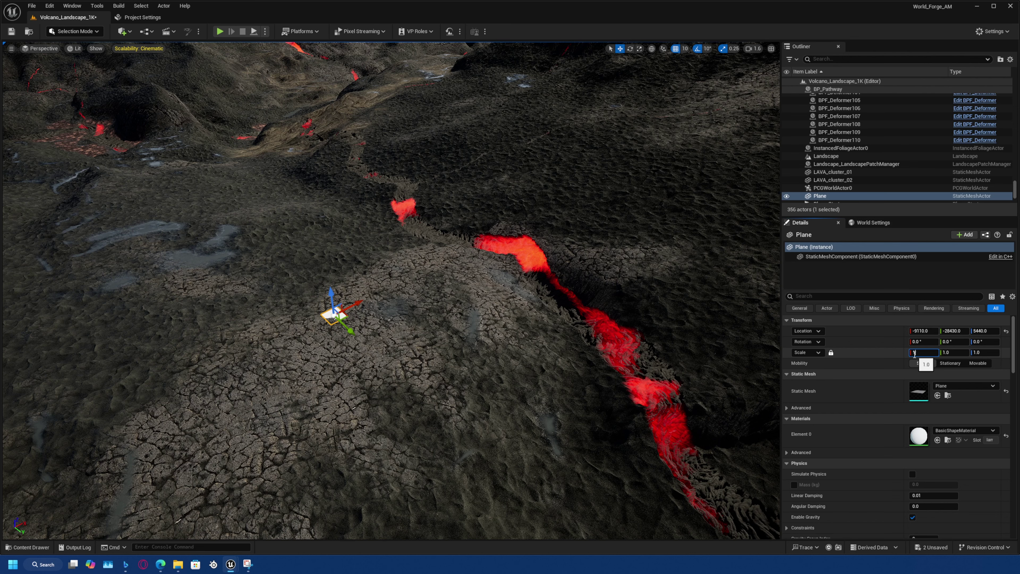
text(0)
key(Return)
Move the plane along X to -8400, towards the lava river.
right_drag(471, 283, 484, 284)
key(w)
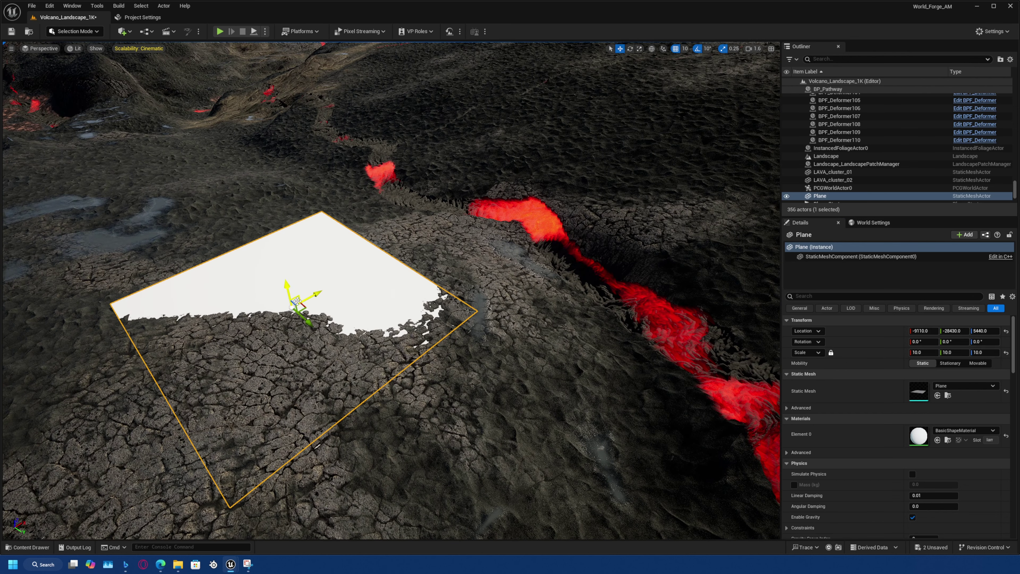
drag(313, 295, 433, 229)
Find the MI_Water material instance in the World_Forge_AM Materials folder and assign it to the plane.
key(ctrl+space)
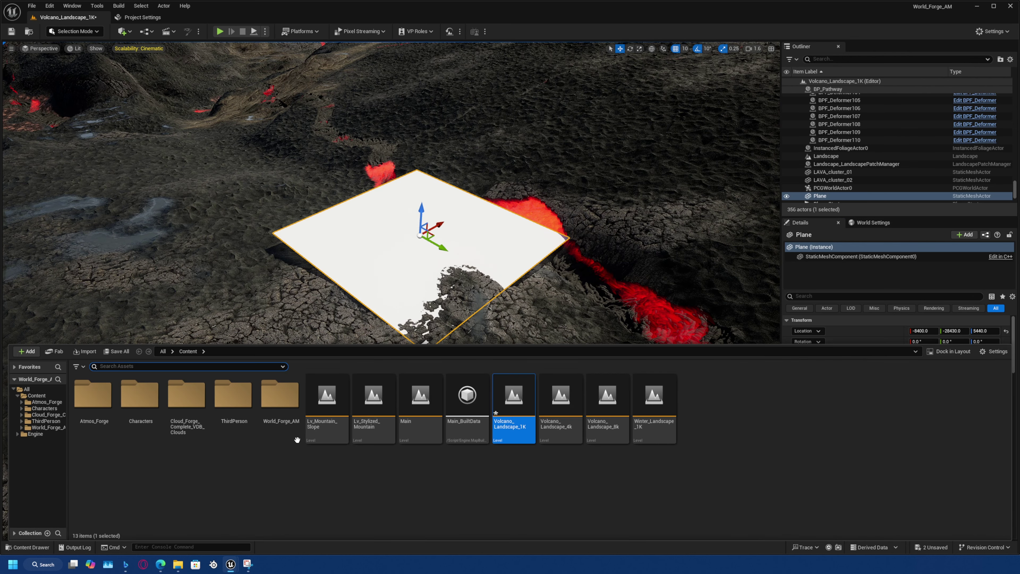
click(152, 422)
double_click(265, 420)
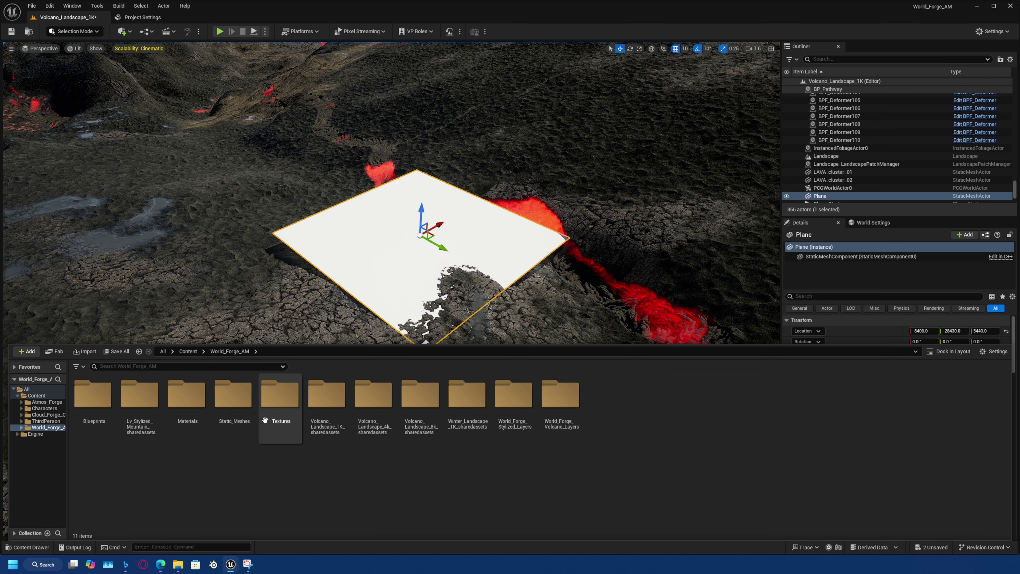
double_click(187, 414)
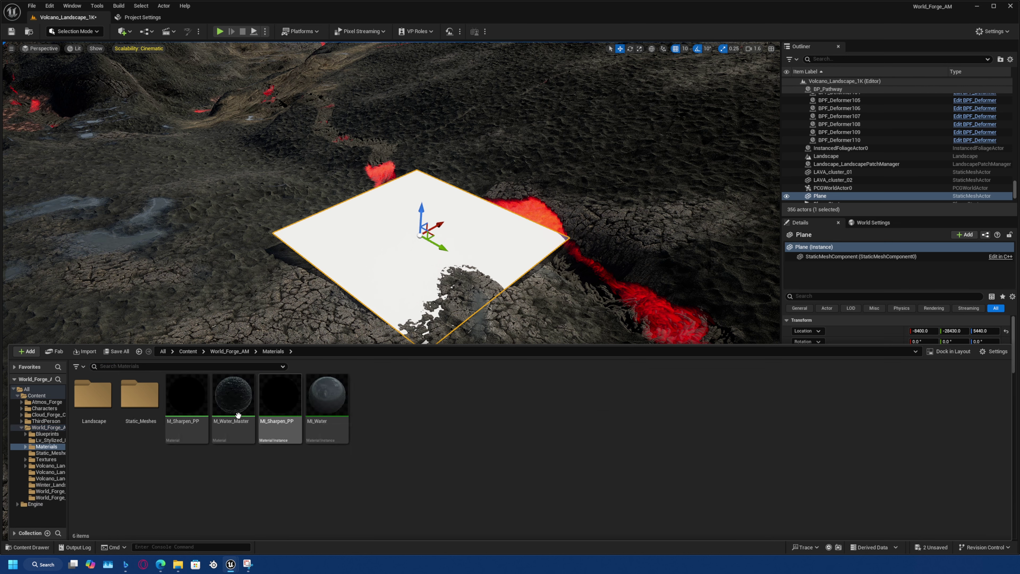
click(232, 427)
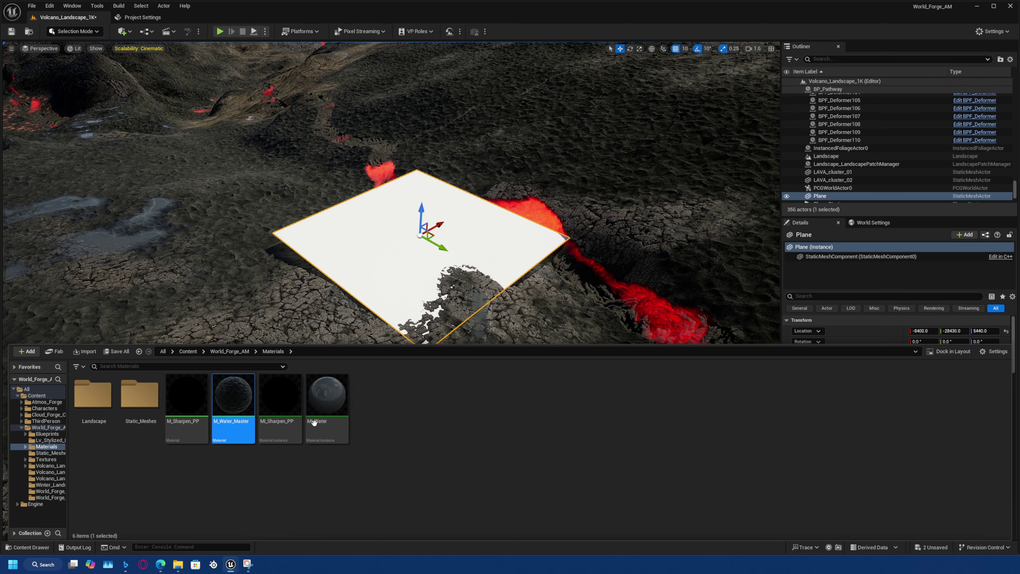
click(328, 437)
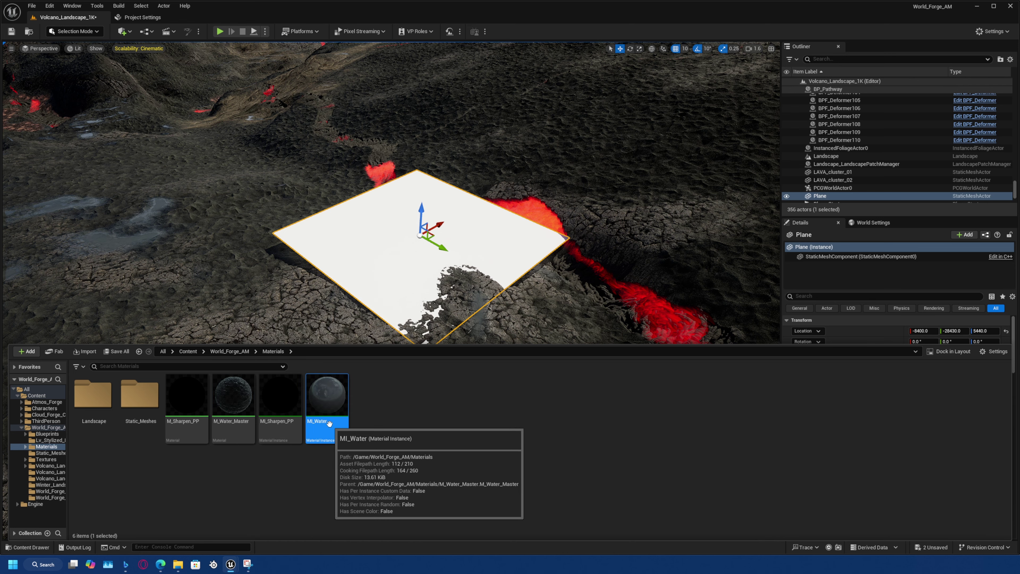
right_drag(466, 293, 451, 278)
click(938, 440)
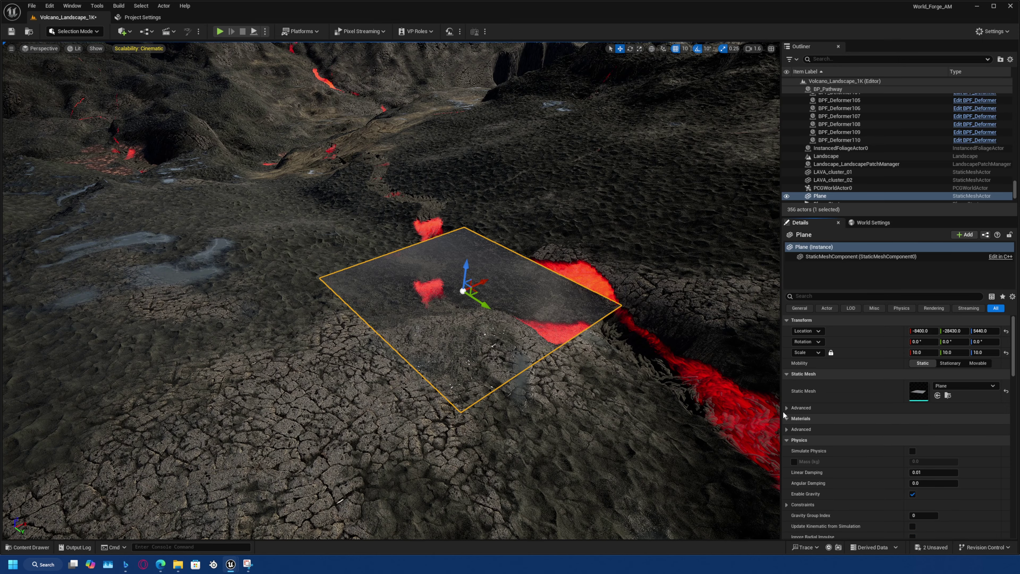
Move the water plane along Y to about -28980 and inspect its surface up close.
right_drag(663, 341, 657, 315)
key(w)
scroll(699, 341, down, 3)
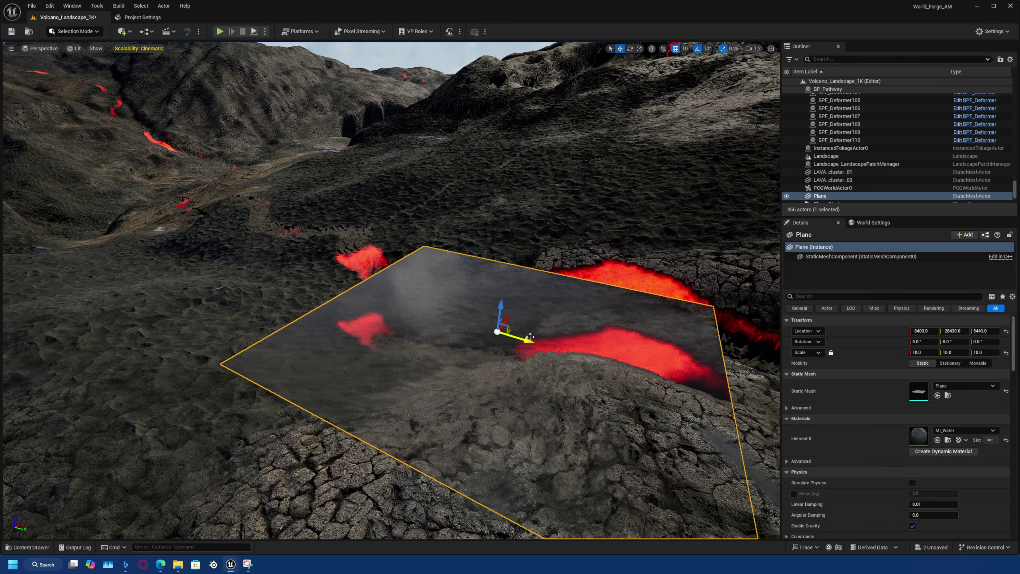
drag(525, 344, 367, 311)
right_drag(368, 311, 381, 324)
key(w)
right_drag(429, 418, 435, 462)
right_drag(643, 327, 582, 322)
key(s)
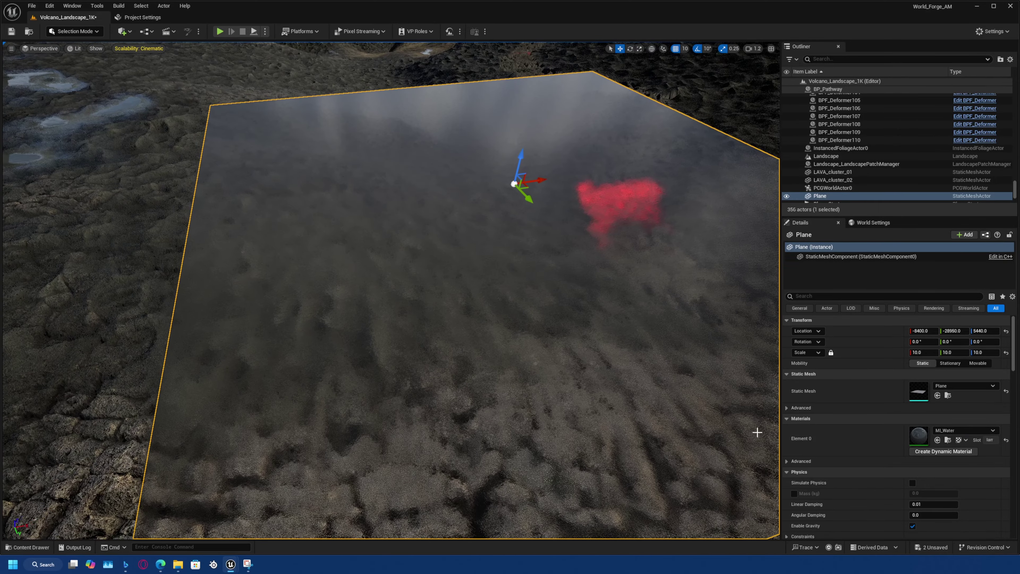
Open the plane's MI_Water material instance, expand its Normal and UV's parameters, and set UVScale_Ch1 to 1.
double_click(917, 439)
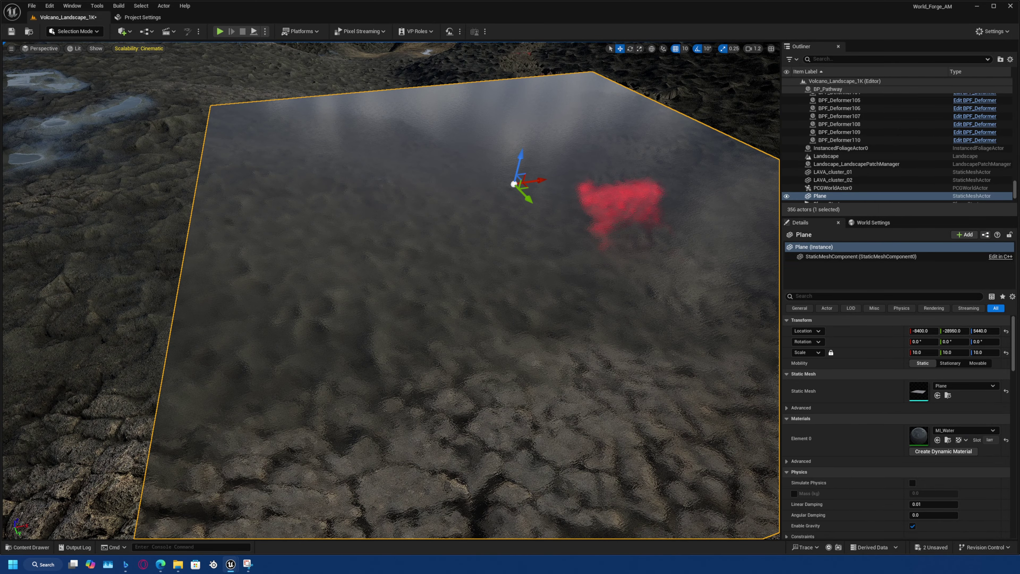
drag(1019, 108, 867, 72)
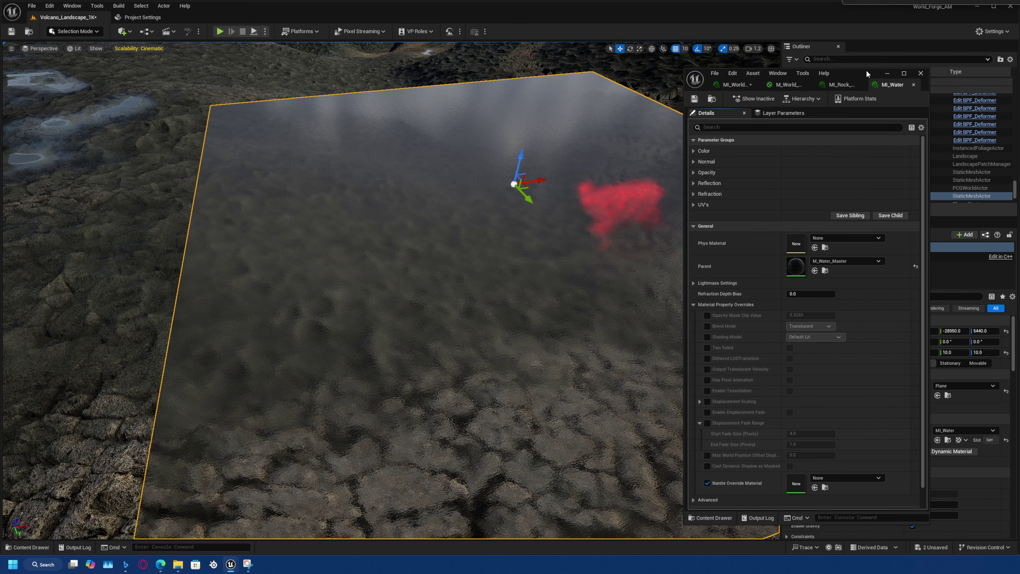
click(692, 162)
click(693, 238)
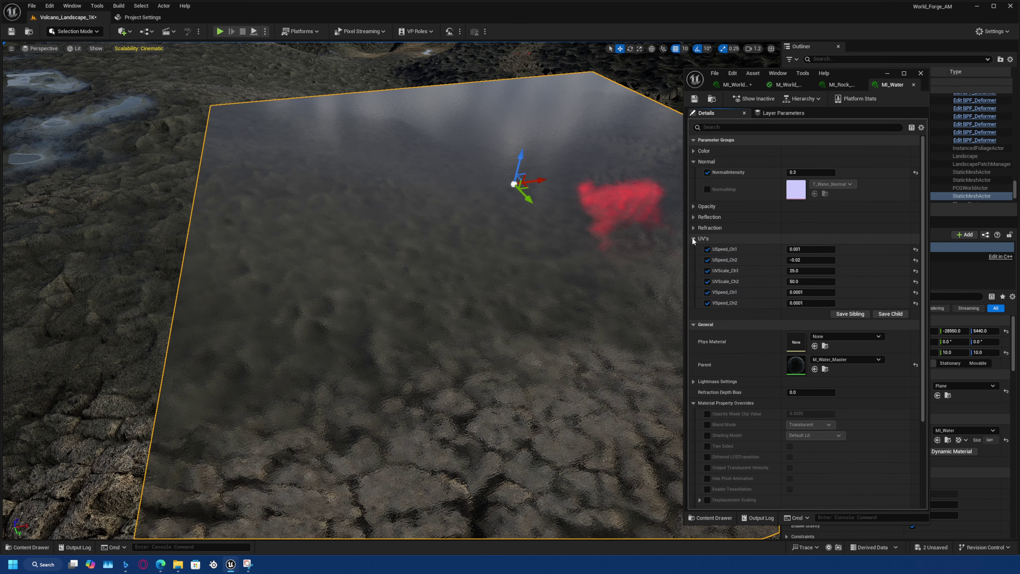
click(804, 270)
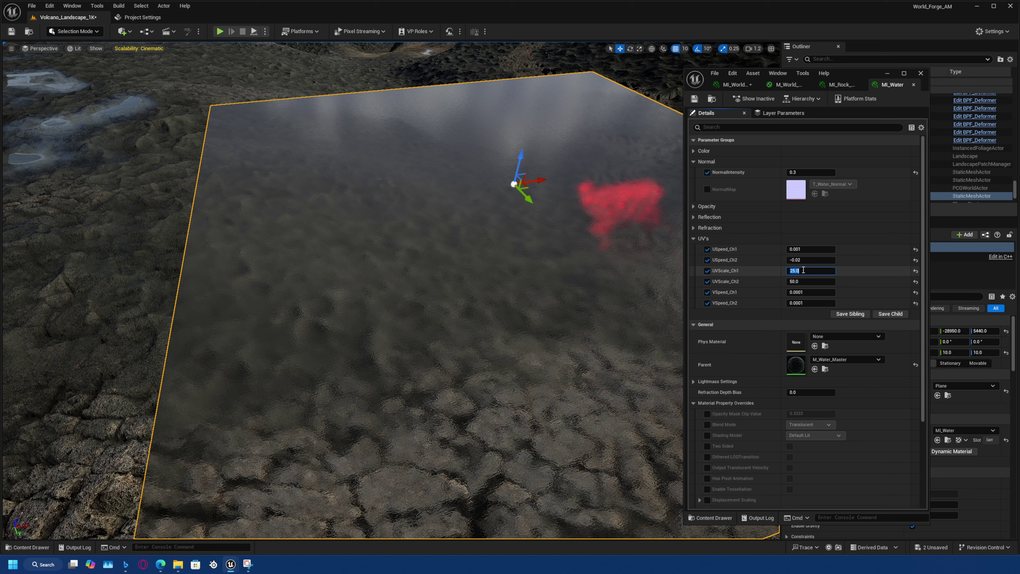
text(1)
key(Return)
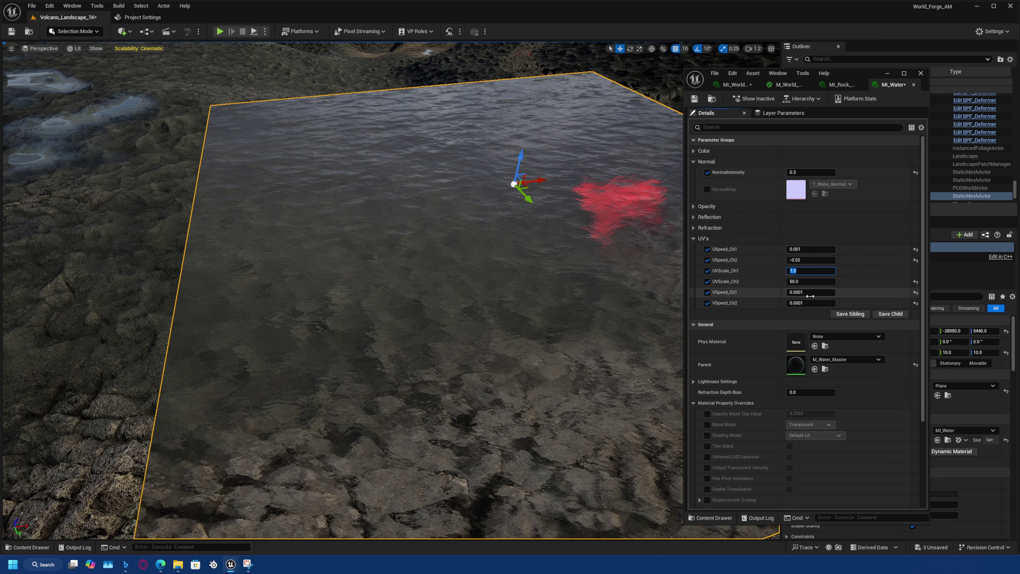
Set UVScale_Ch2 of the MI_Water material instance to 5.
click(804, 284)
text(2)
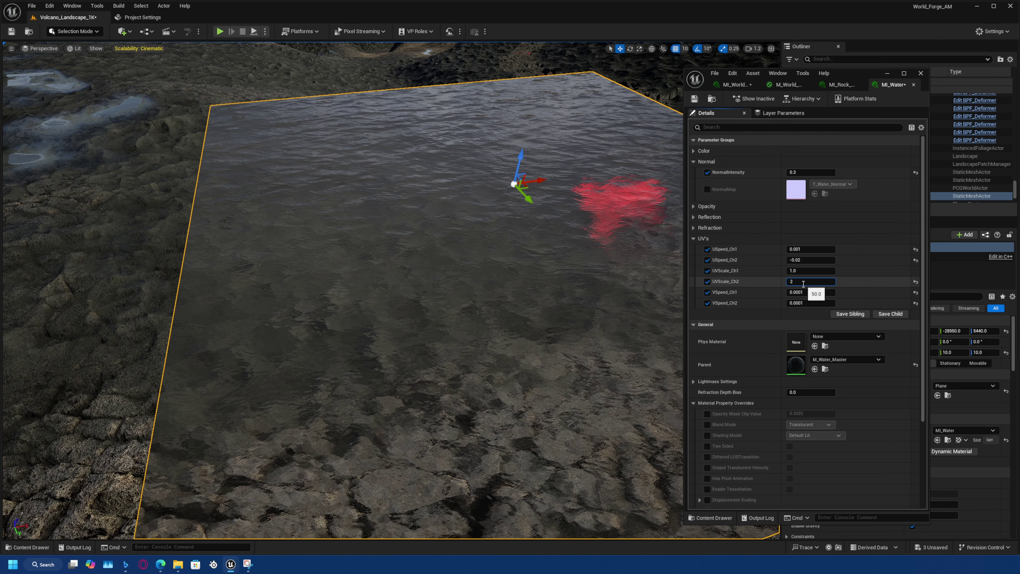
key(BackSpace)
text(5)
key(Return)
Move the water plane along X to -7740 and inspect its ripples beside the lava river.
right_drag(450, 232, 535, 219)
key(g)
mouse_move(450, 232)
right_down()
mouse_move(494, 221)
mouse_move(450, 261)
mouse_move(453, 225)
right_up()
key(g)
drag(288, 248, 533, 239)
right_drag(533, 239, 631, 239)
right_drag(478, 262, 409, 257)
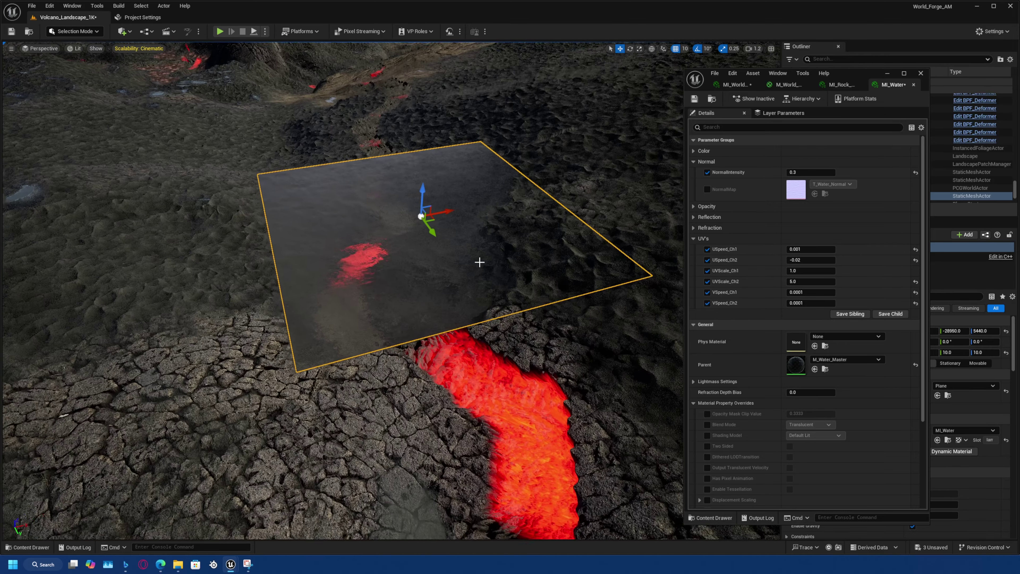
Scale the water plane uniformly to 50 and lower it along Z to 5390.
drag(841, 75, 999, 0)
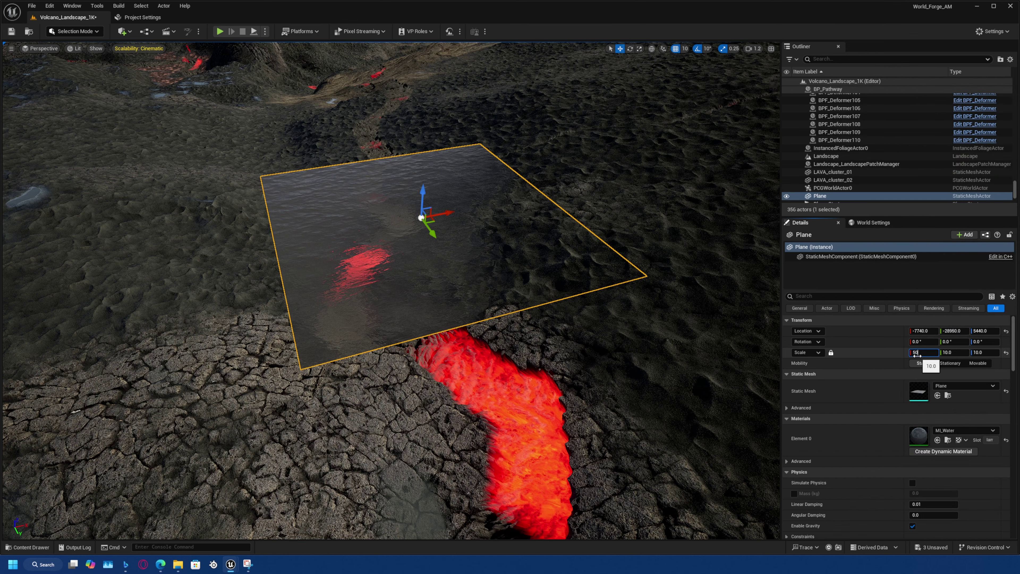
key(Return)
right_drag(469, 228, 450, 216)
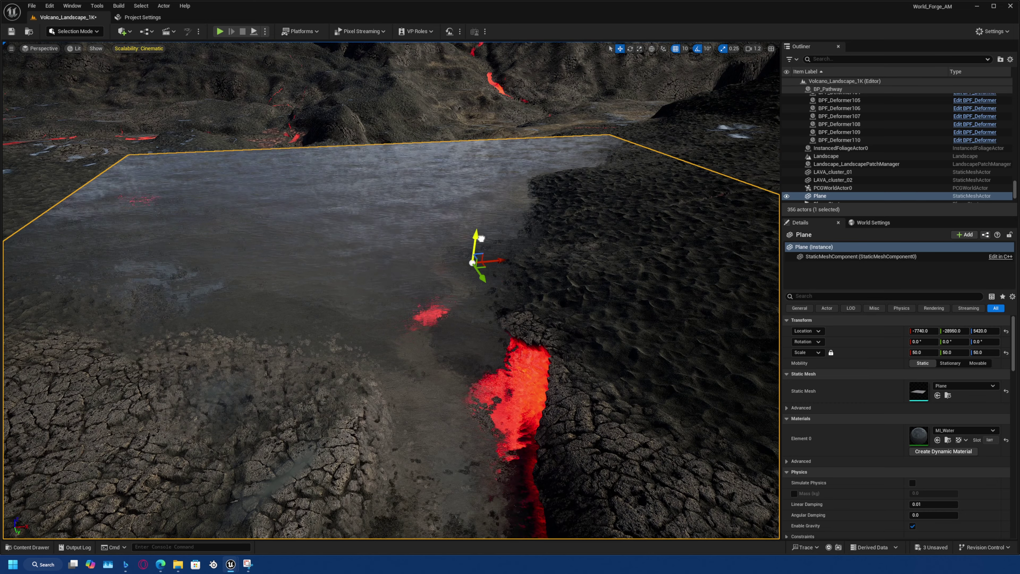
mouse_move(481, 238)
mouse_down()
mouse_move(486, 262)
mouse_move(482, 242)
mouse_up()
key(w)
right_drag(482, 242, 419, 233)
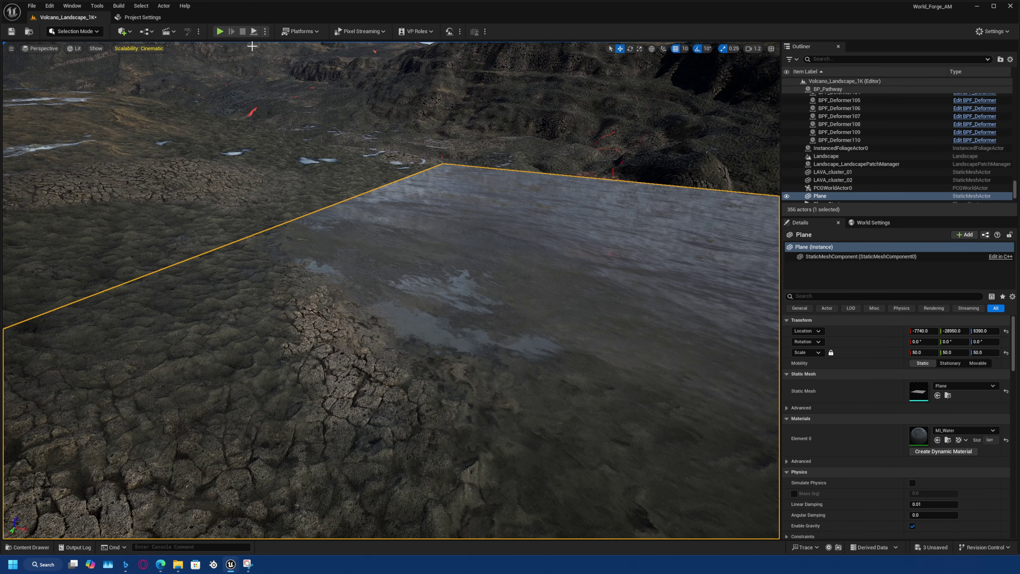
Play the level, run the character across the water plane to test its surface, and stop playing.
click(220, 31)
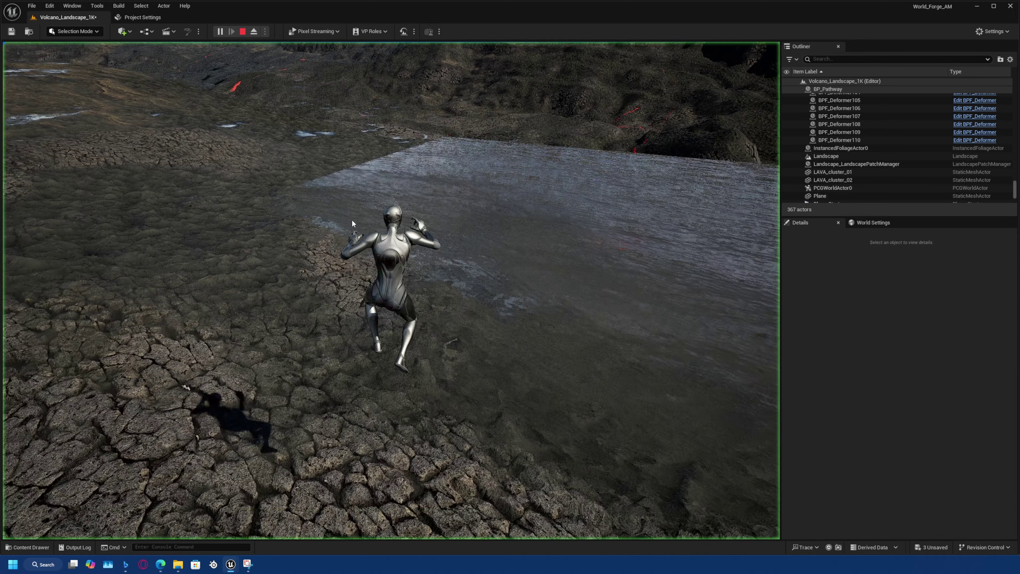
key(w)
key(d)
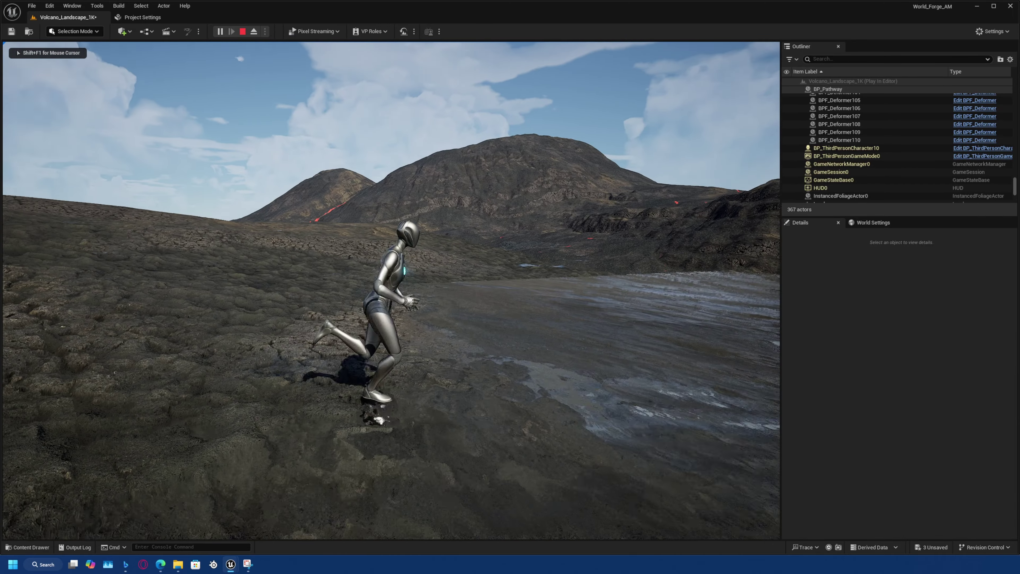
key(space)
key(w)
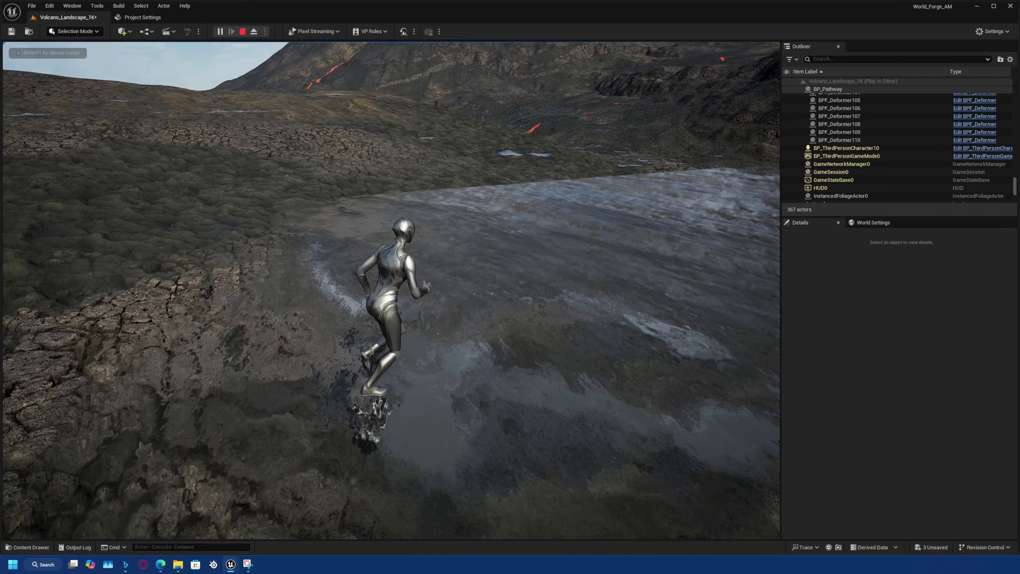
key(d)
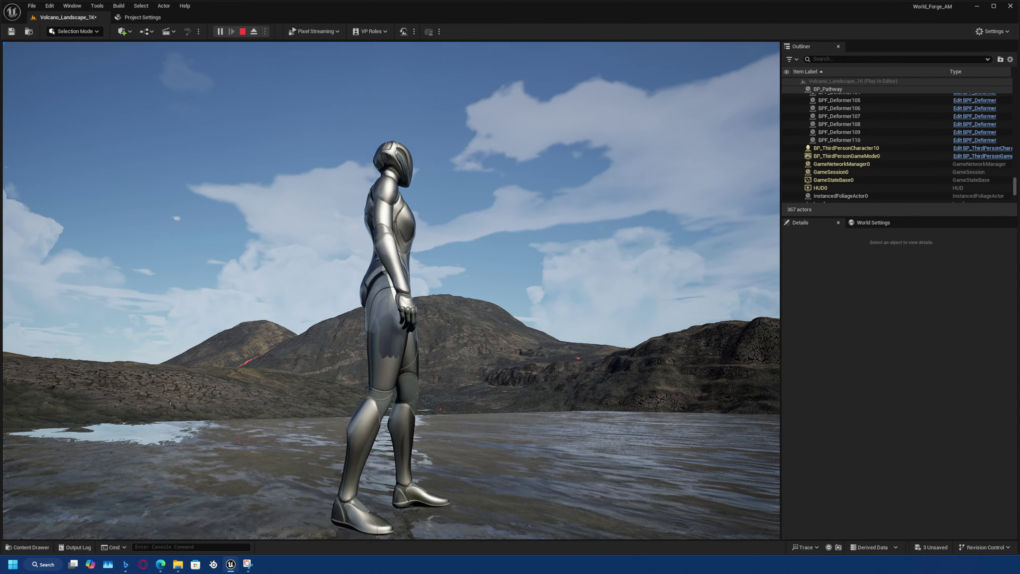
key(w)
key(a)
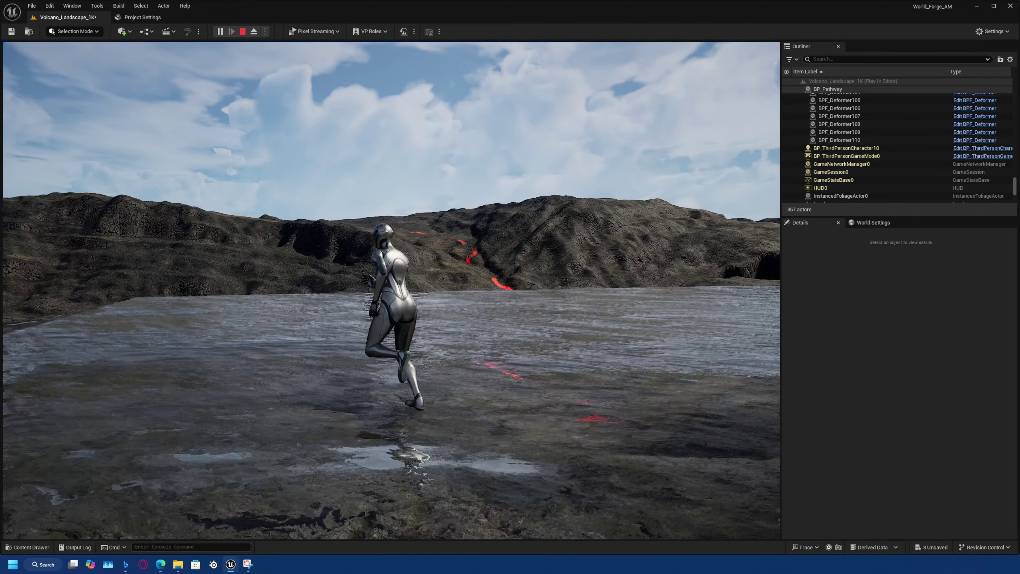
key(d)
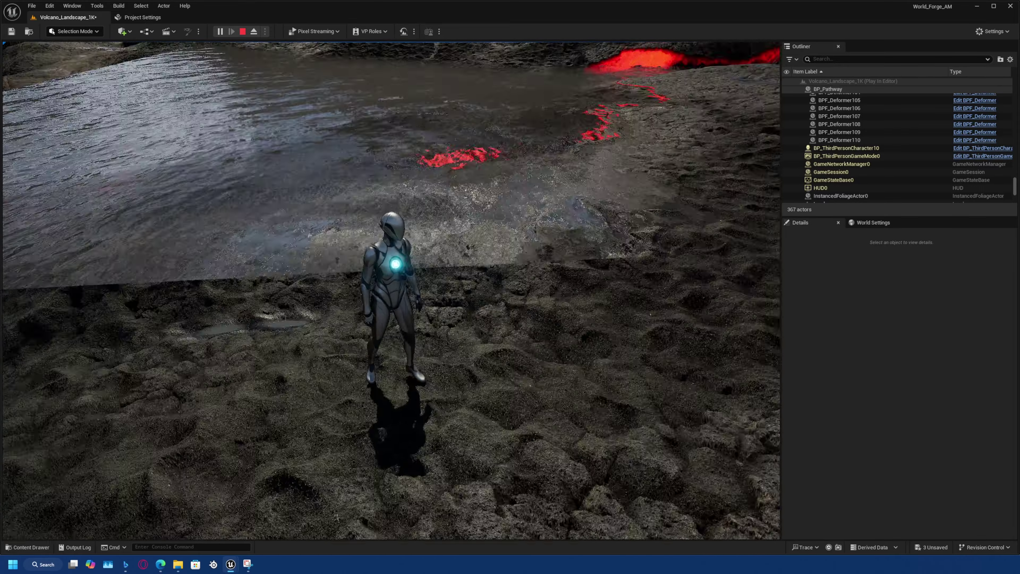
key(Escape)
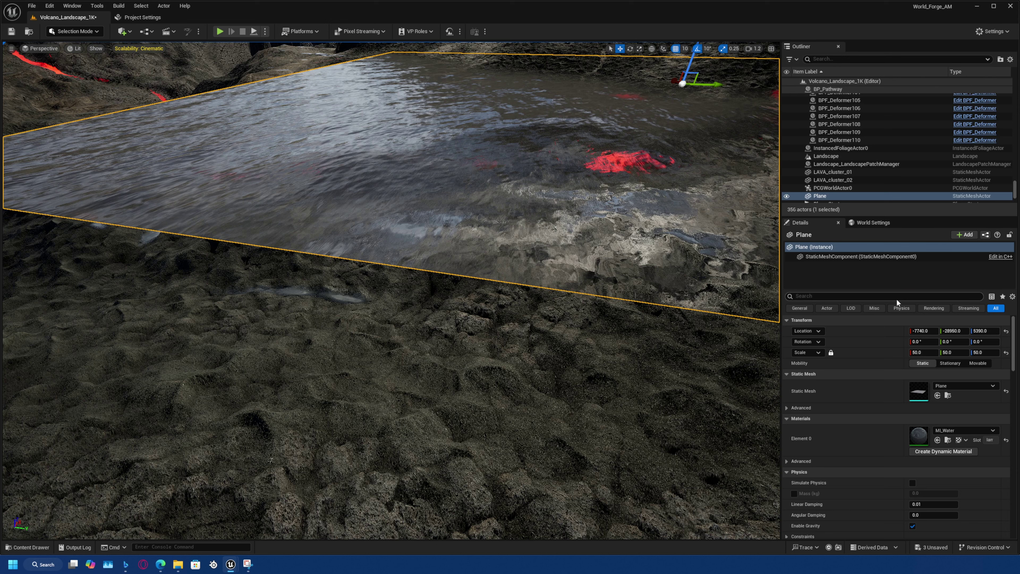
Find the plane's collision settings and set Collision Presets to NoCollision.
click(897, 299)
text(coll)
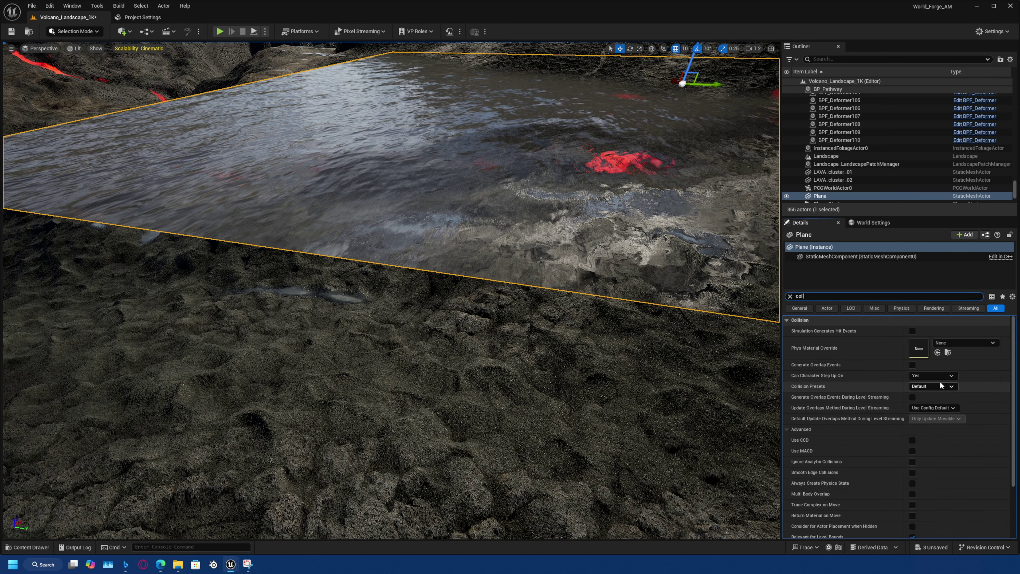
click(922, 387)
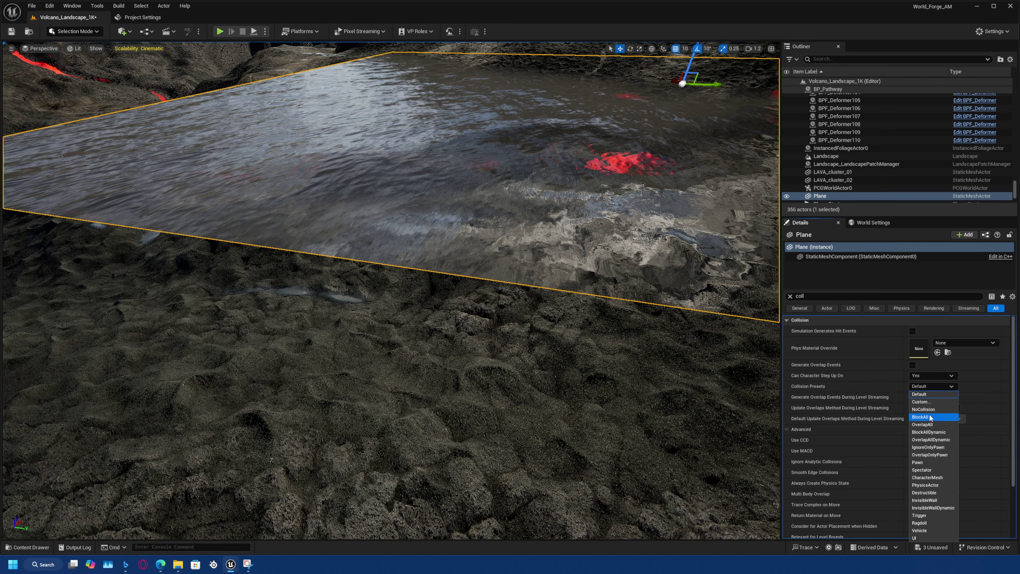
click(926, 412)
Play the level again and wade the character through the water beside the lava river.
click(220, 31)
key(w)
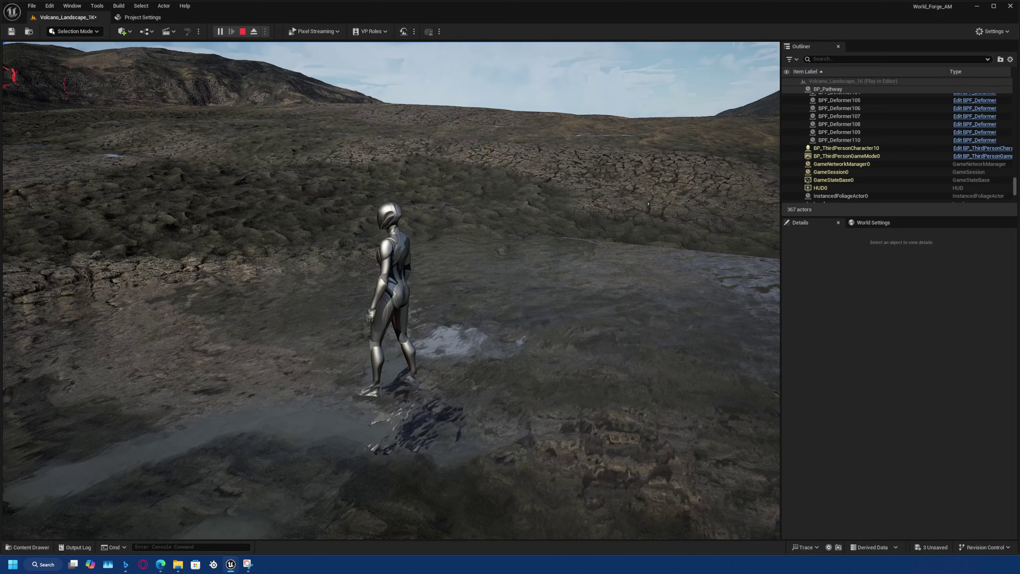
key(w)
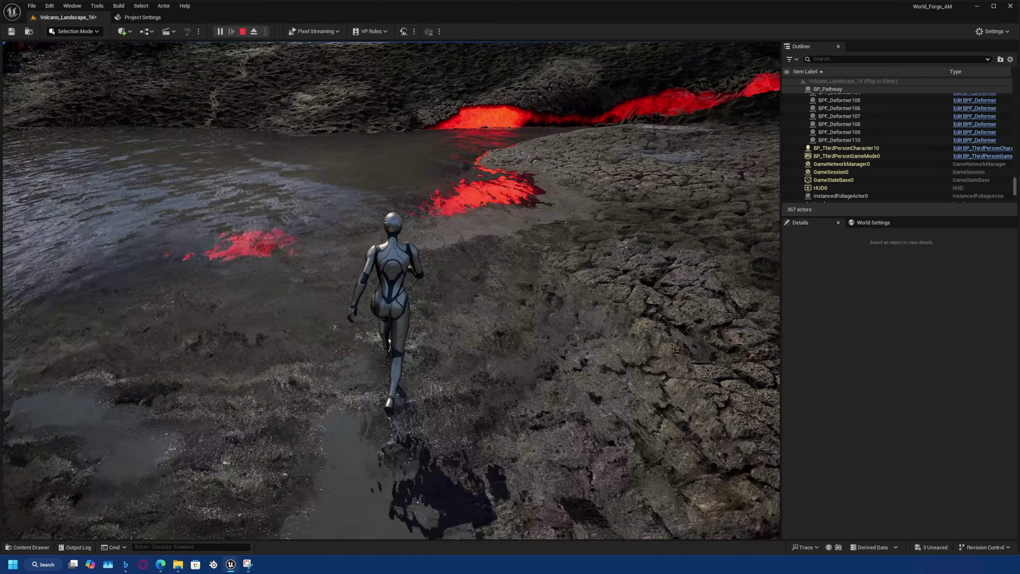
key(w)
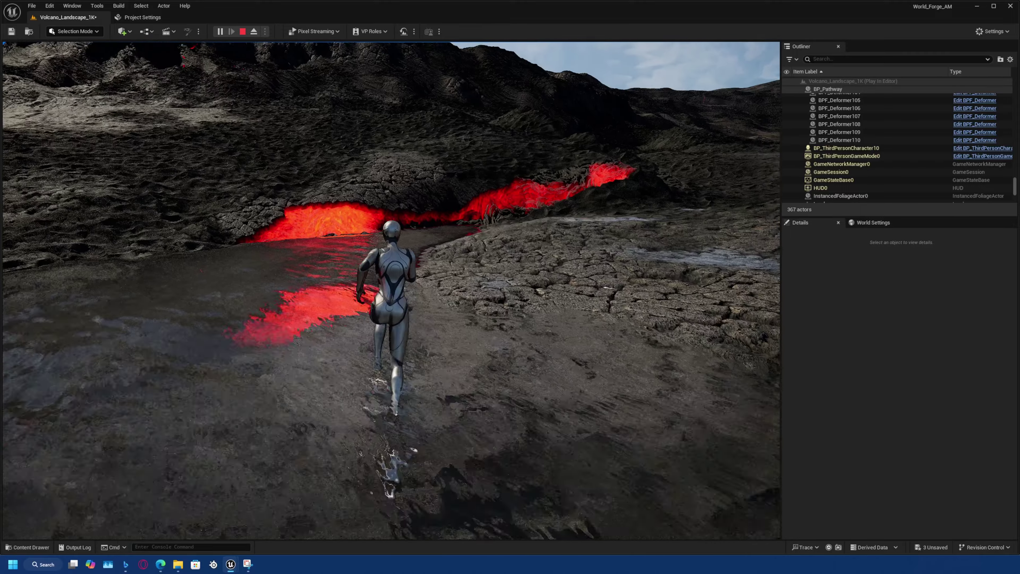
key(w)
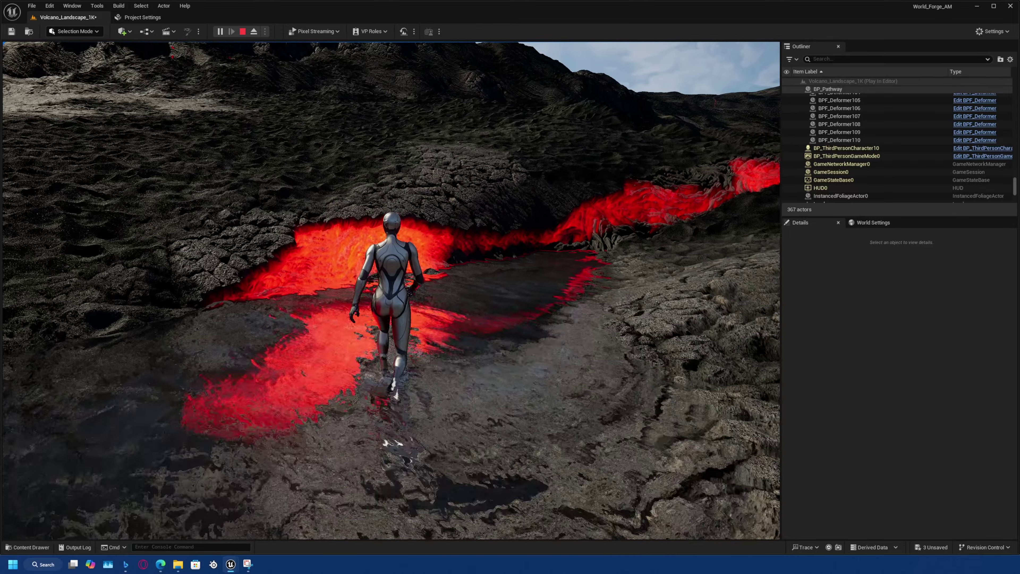
key(w)
key(a)
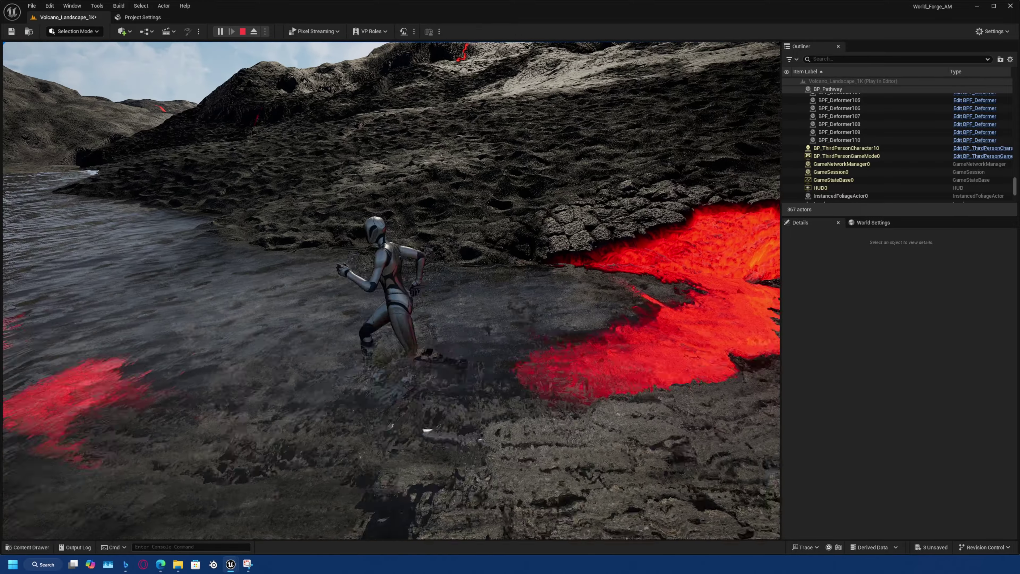
key(w)
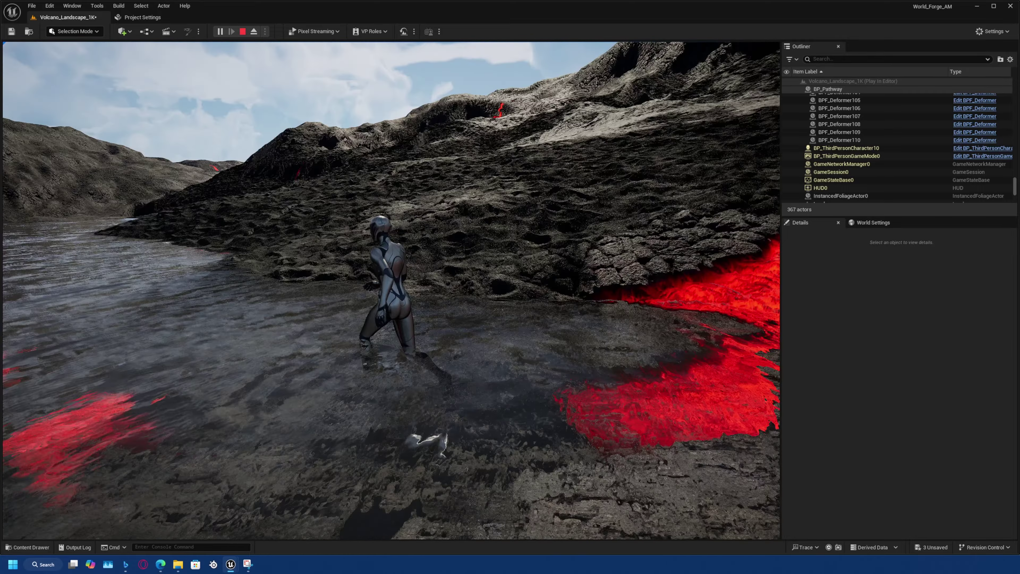
key(w)
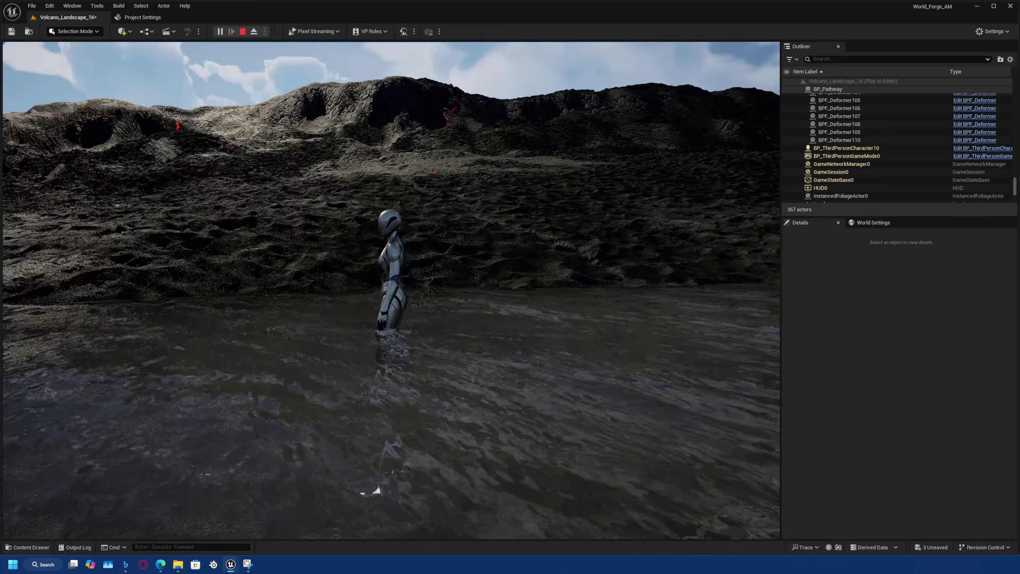
Run the character out of the water over the rocky slope, stop playing, and look around the landscape.
key(w)
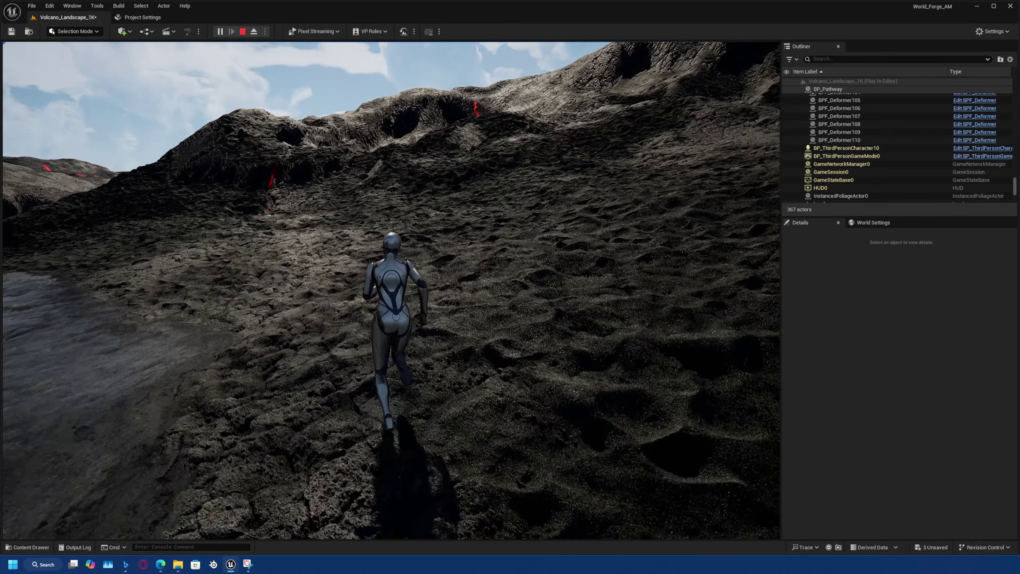
key(w)
key(d)
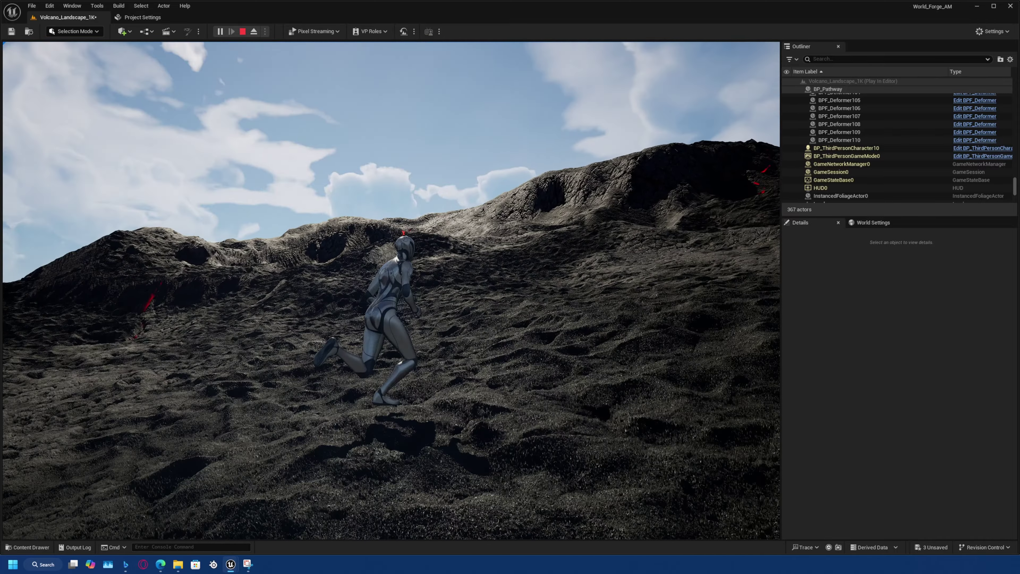
key(d)
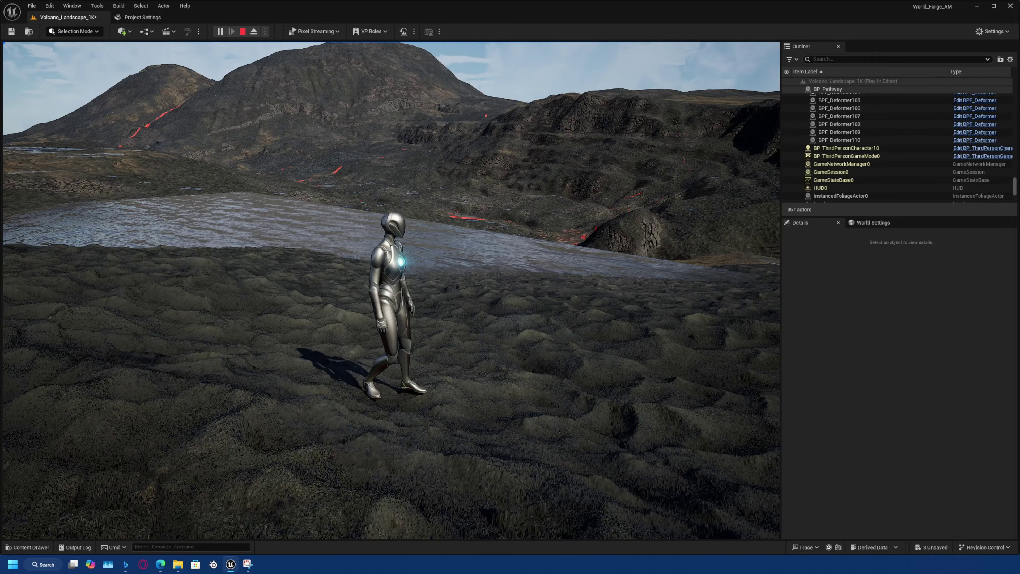
key(Escape)
right_drag(391, 290, 283, 261)
right_drag(401, 253, 456, 258)
right_drag(375, 233, 437, 226)
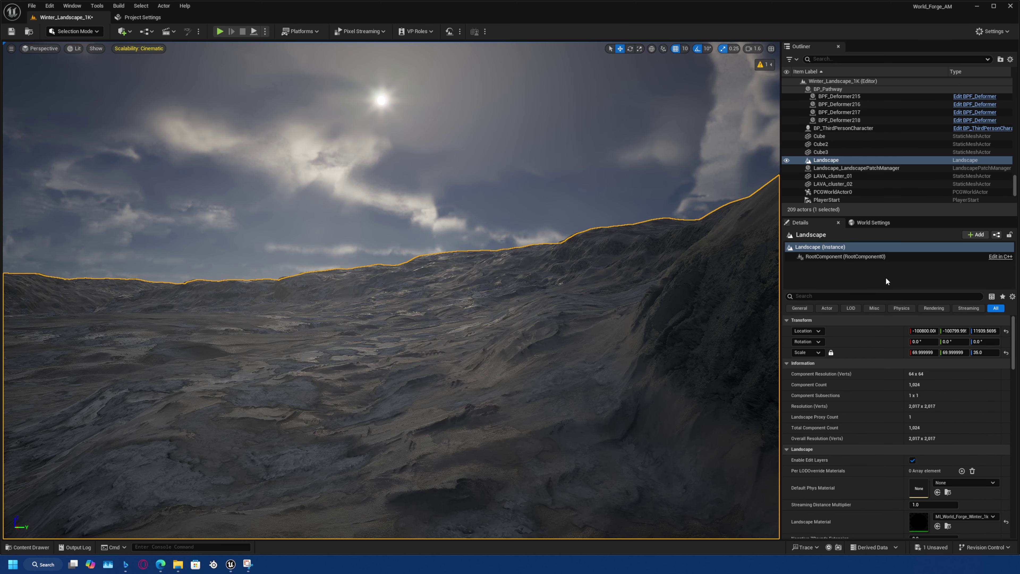
Play the Winter_Landscape_1K level and run the character across the valley toward the dark rocky slope.
click(220, 32)
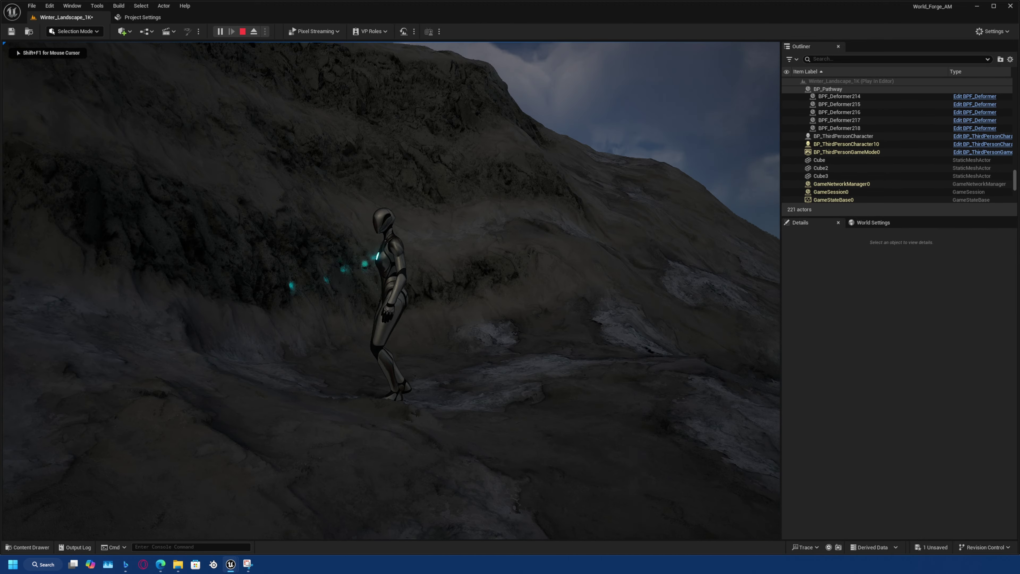
key(d)
key(w)
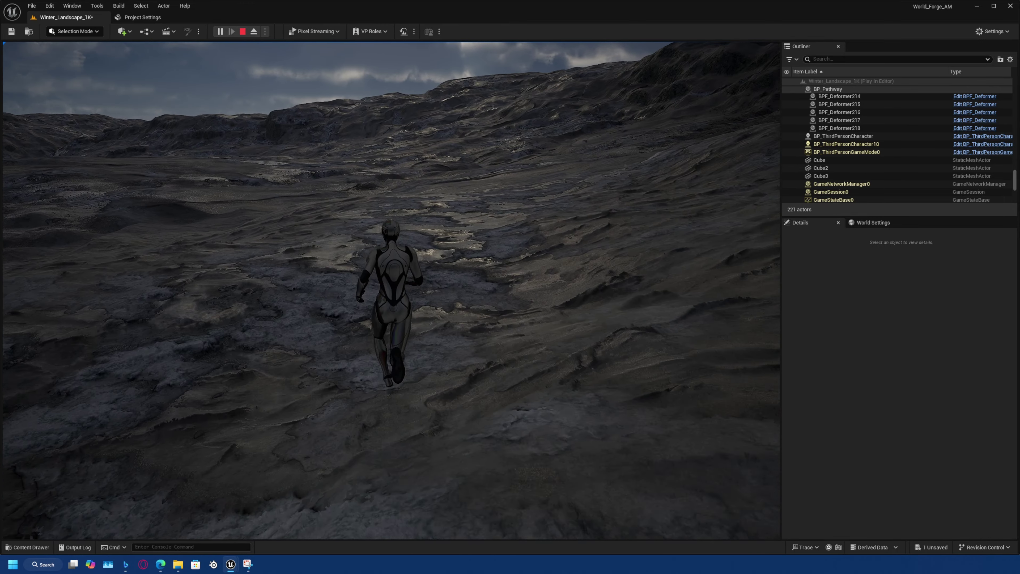
key(w)
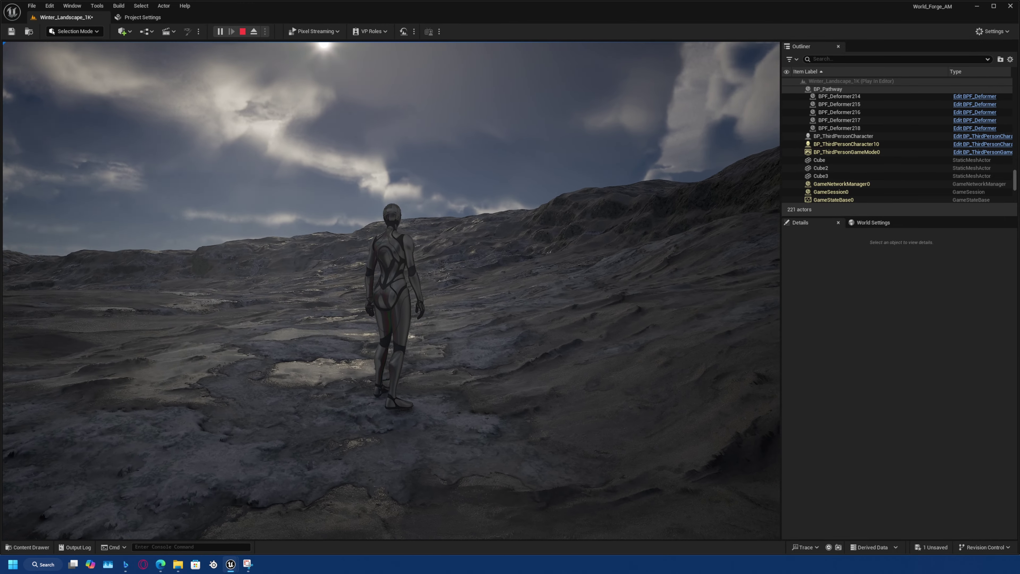
key(w)
key(d)
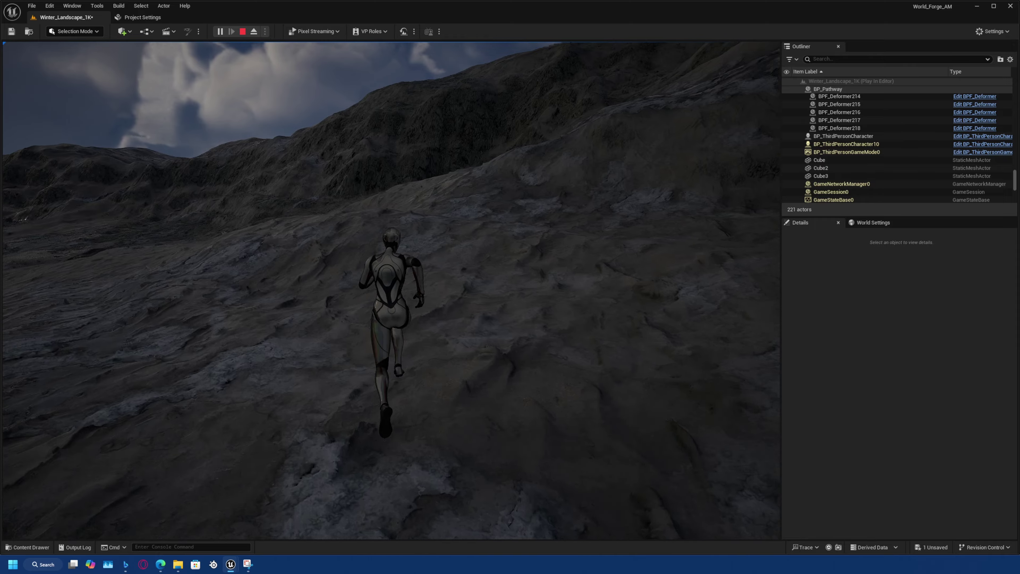
key(a)
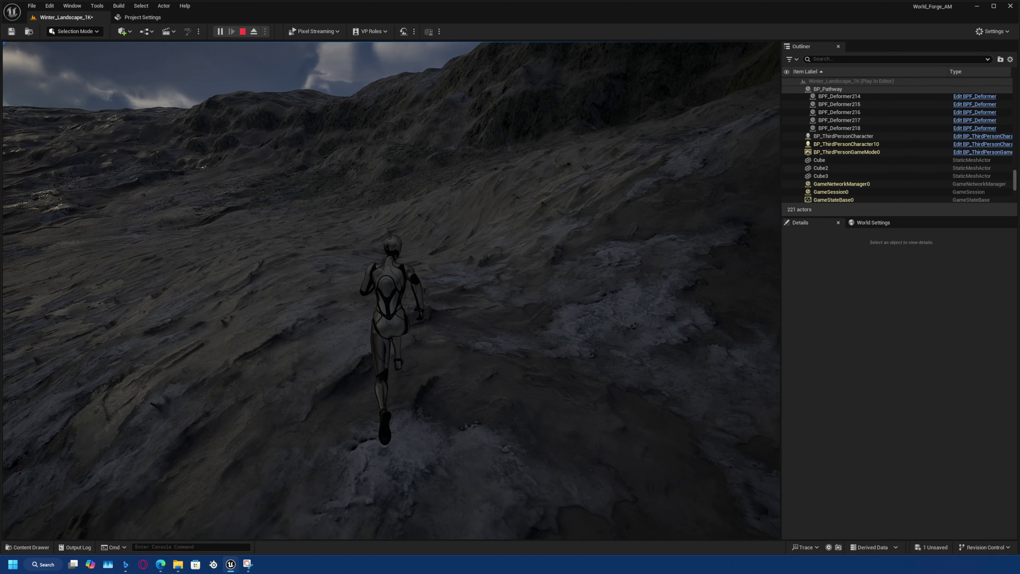
key(d)
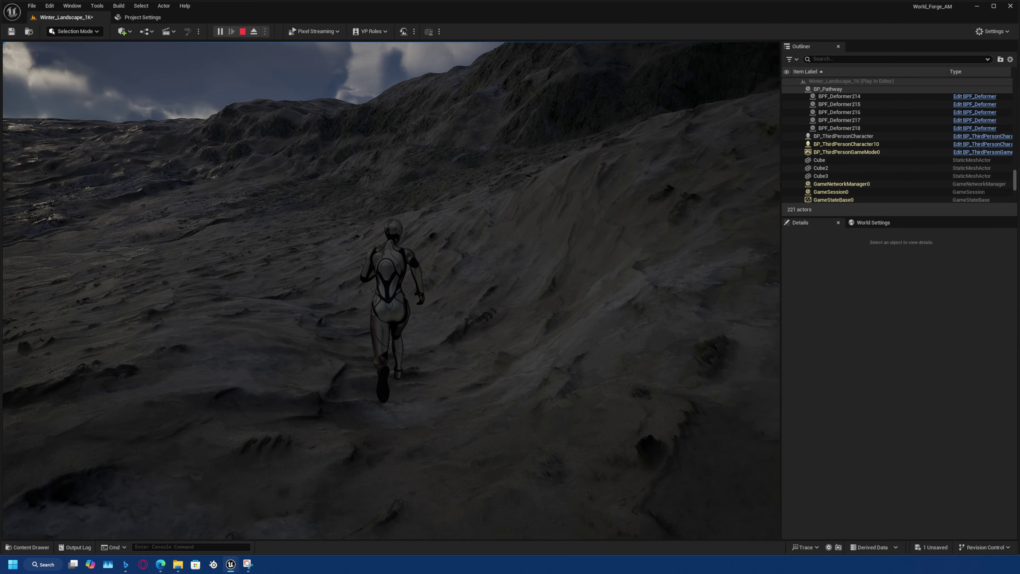
key(space)
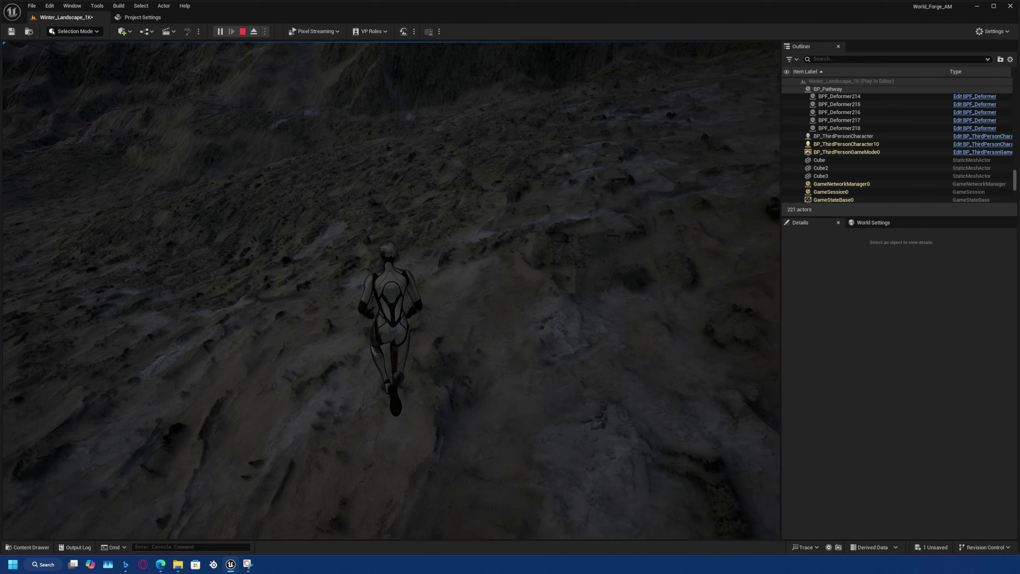
Run the character over the rough rocky ground below the cliffs to examine the terrain material up close.
key(d)
key(d)
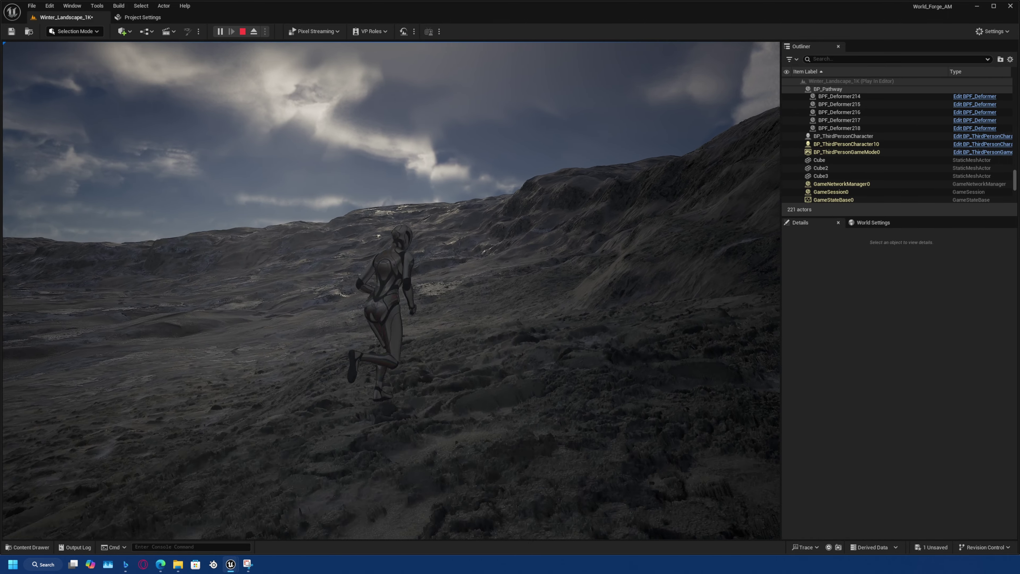
key(d)
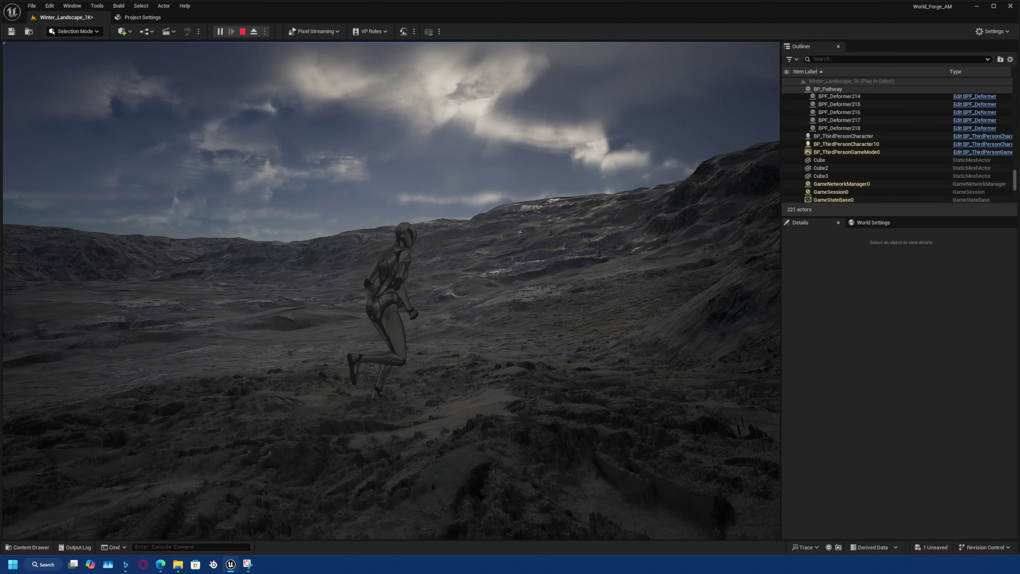
key(w)
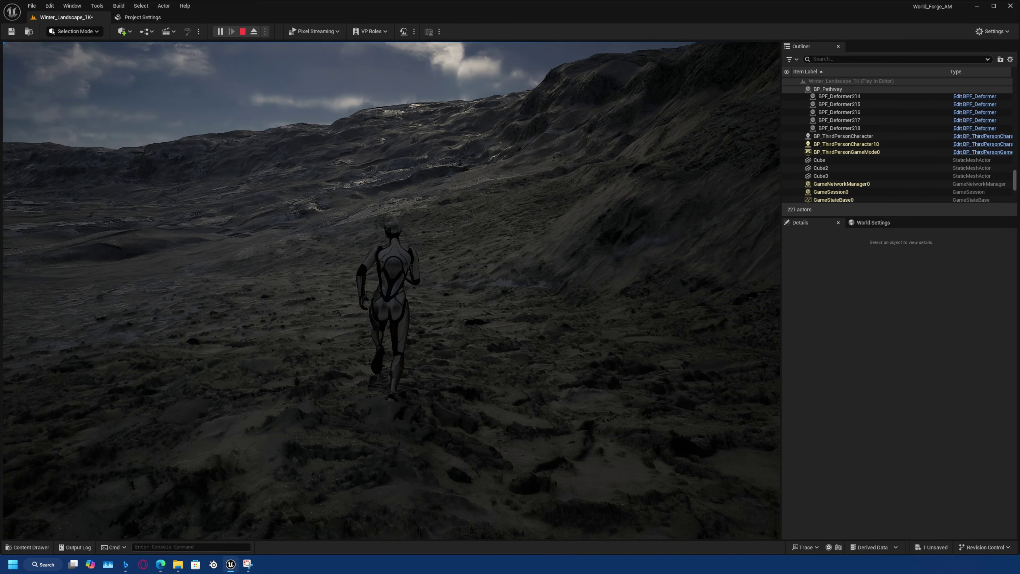
key(a)
key(w)
key(a)
key(w)
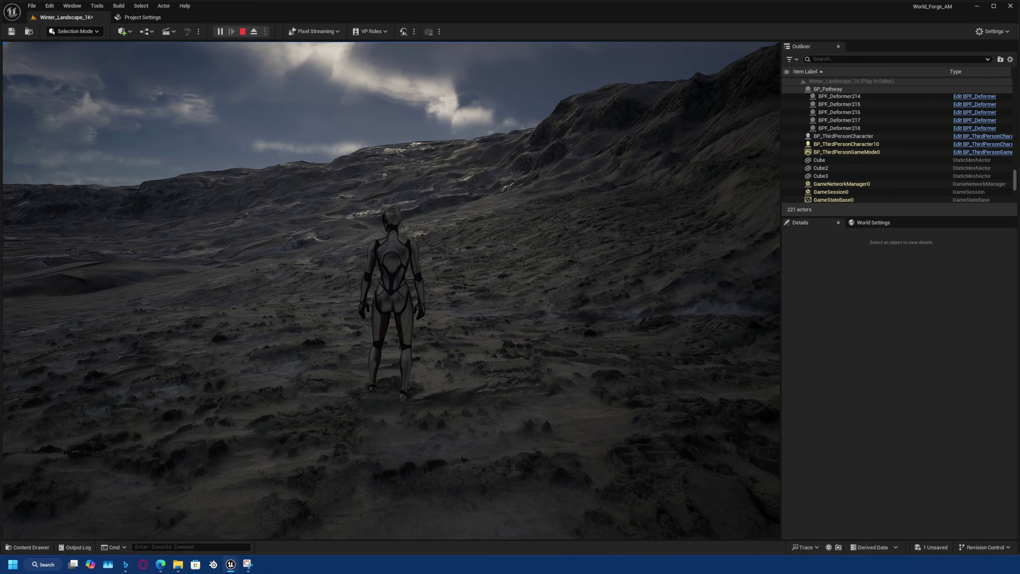
Select BP_Atmos_Forge while the level is playing and lower its Stratus Coverage to below 0.3.
key(super)
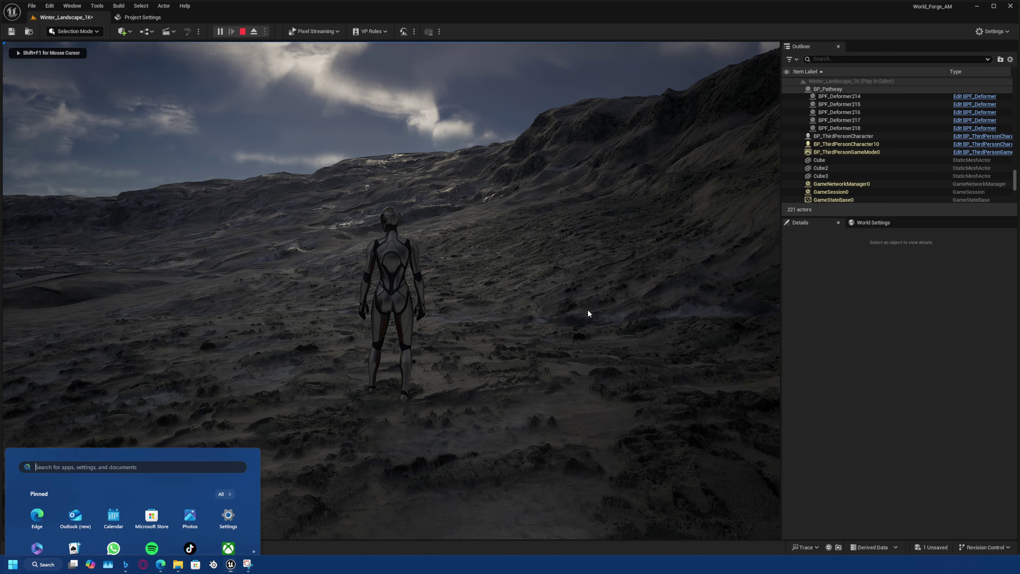
click(897, 160)
drag(1014, 178, 1015, 85)
click(867, 106)
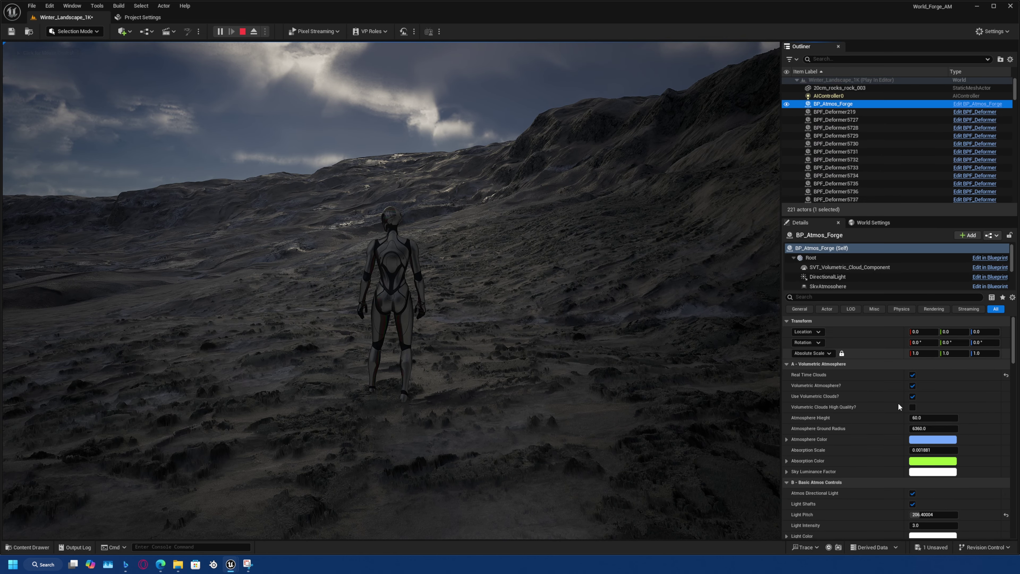
scroll(904, 425, down, 10)
scroll(903, 426, down, 15)
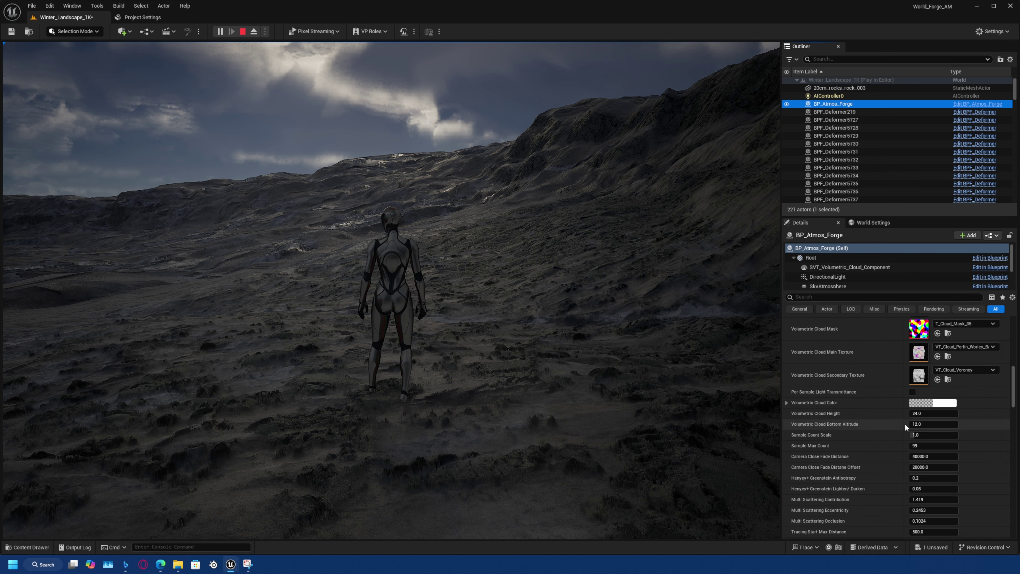
scroll(904, 426, down, 3)
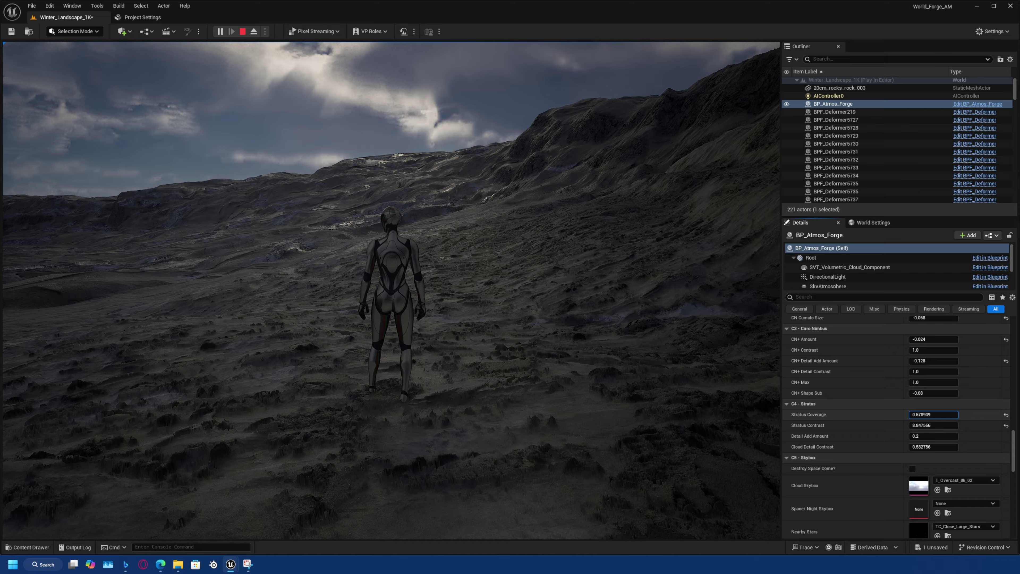
mouse_move(933, 414)
mouse_down()
mouse_move(897, 414)
mouse_move(935, 414)
mouse_move(925, 416)
mouse_up()
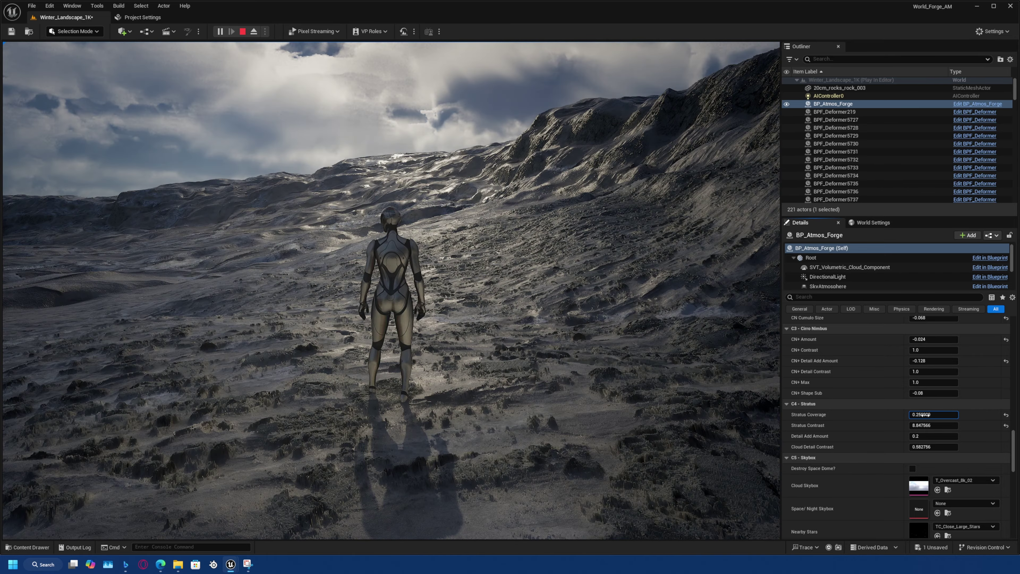
Resume control of the character and run across the rippled plain to view the terrain under the thinner clouds.
click(392, 291)
key(w)
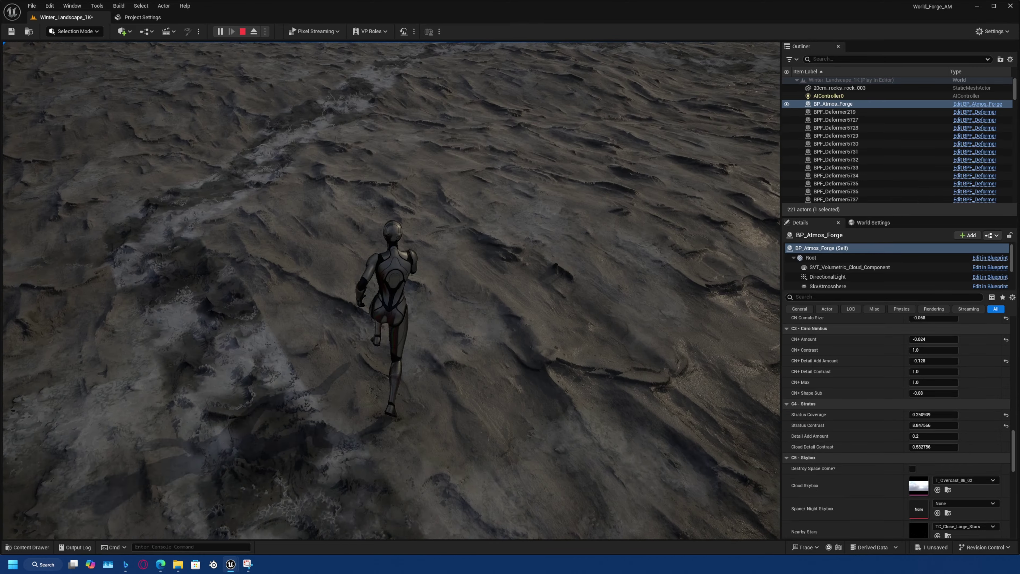
key(w)
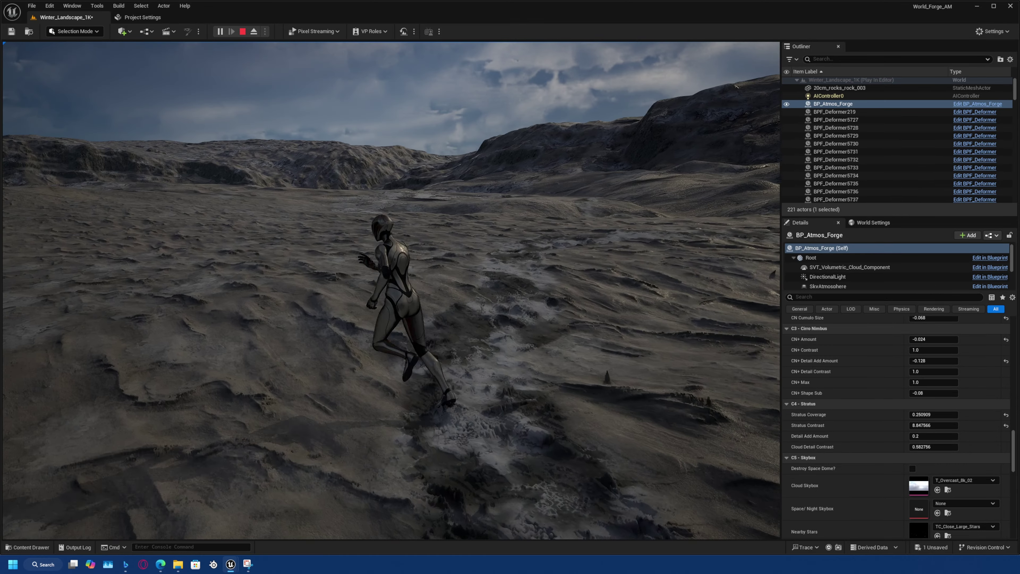
key(w)
key(a)
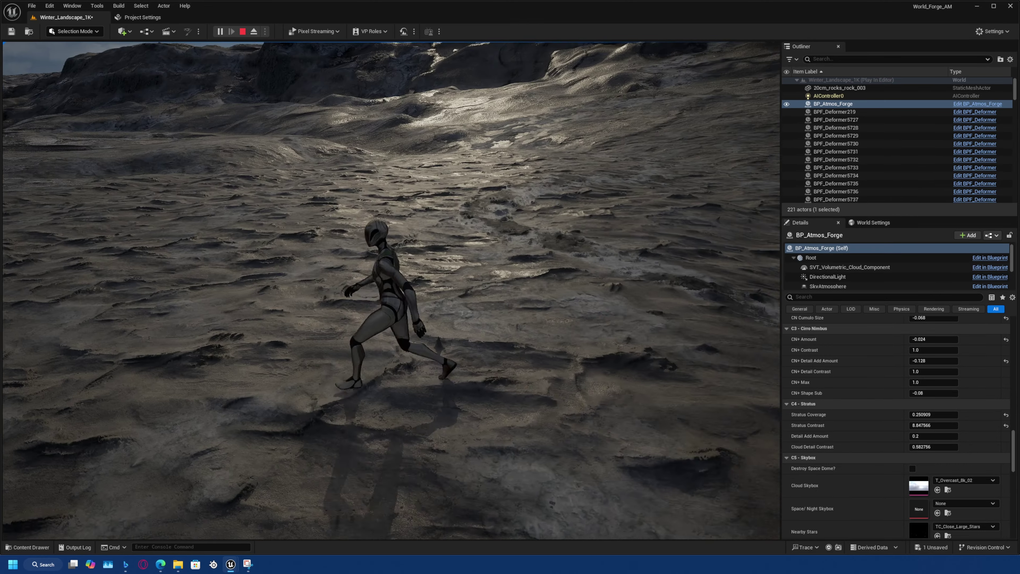
key(w)
key(w)
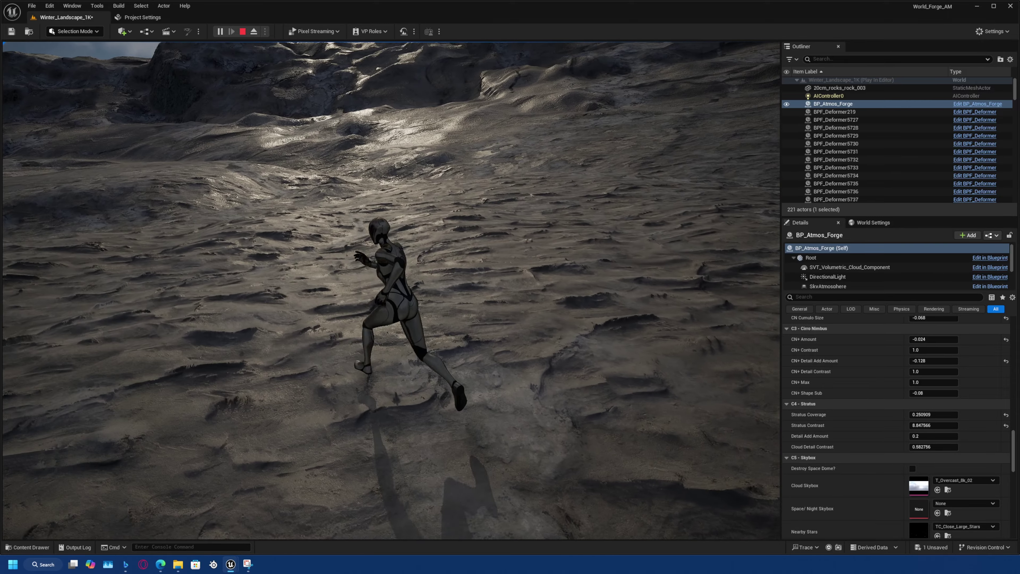
key(a)
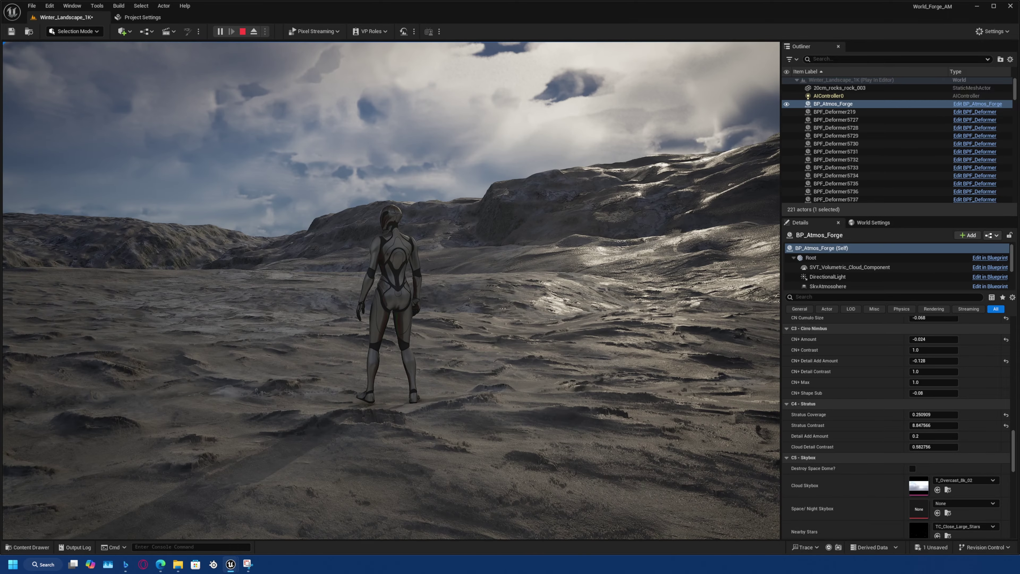
In BP_Atmos_Forge's basic atmosphere controls, set Light Intensity to 2.0 and Light Pitch to about 235.
key(super)
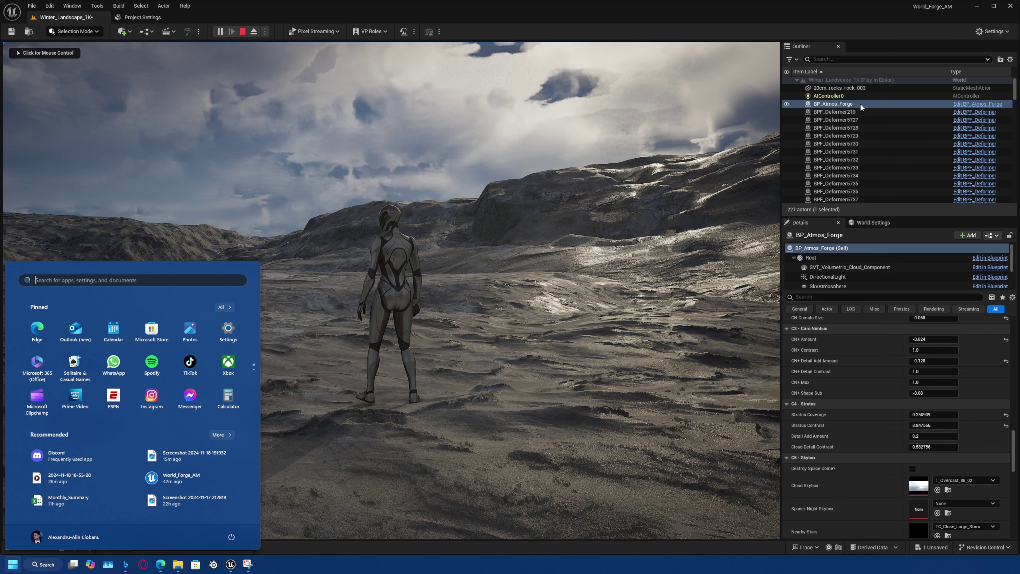
drag(1012, 462, 1008, 358)
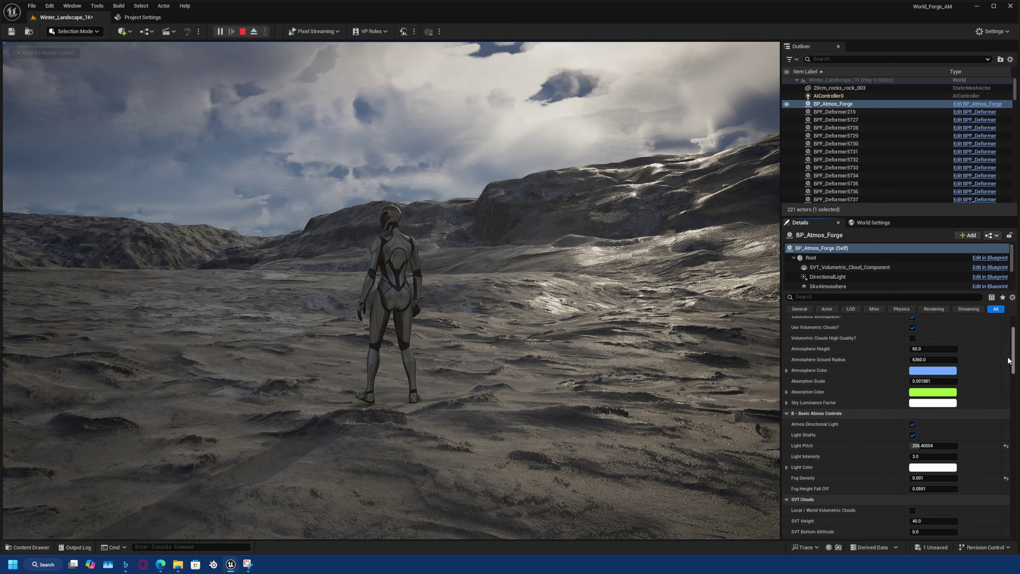
drag(922, 445, 940, 446)
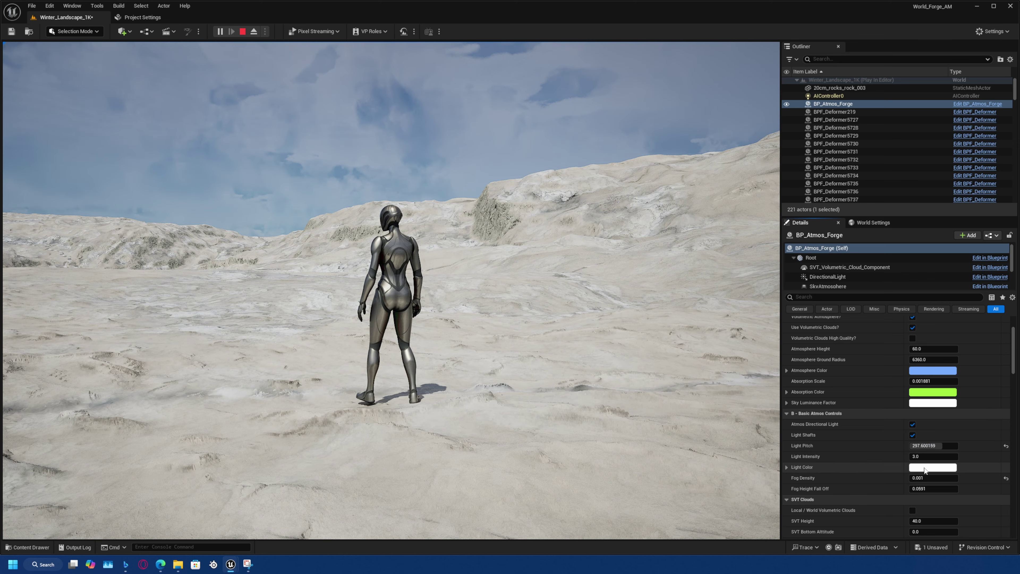
text(2)
key(Return)
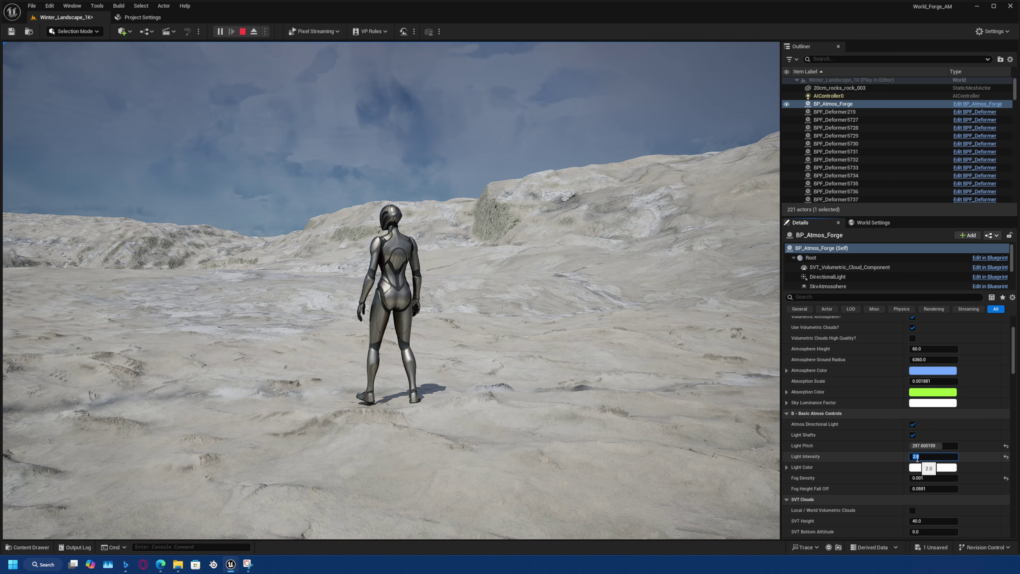
mouse_move(937, 446)
mouse_down()
mouse_move(950, 446)
mouse_move(926, 446)
mouse_up()
Run the character across the relit plain toward the distant mountain, then stop playing.
click(658, 345)
key(w)
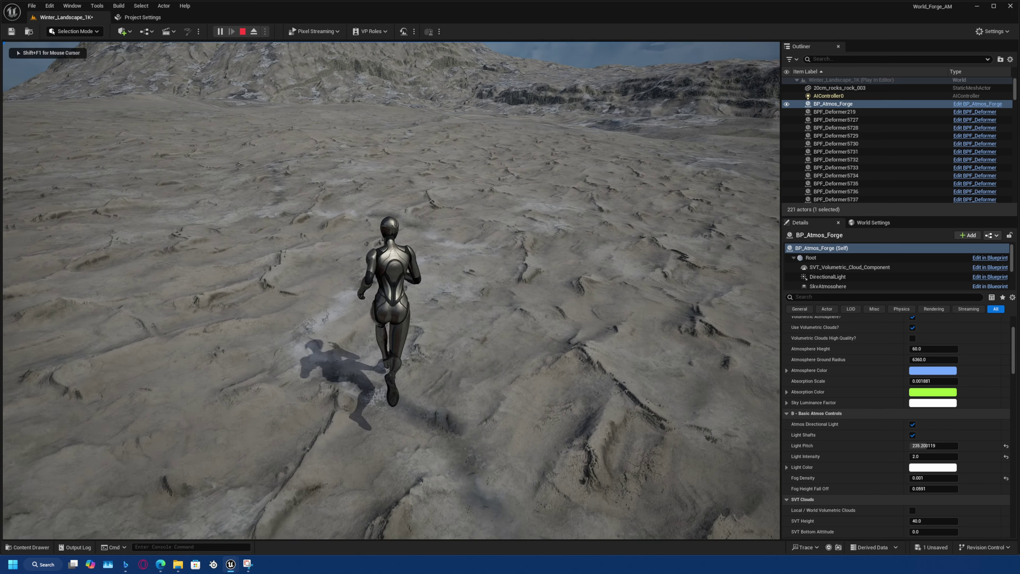
key(Escape)
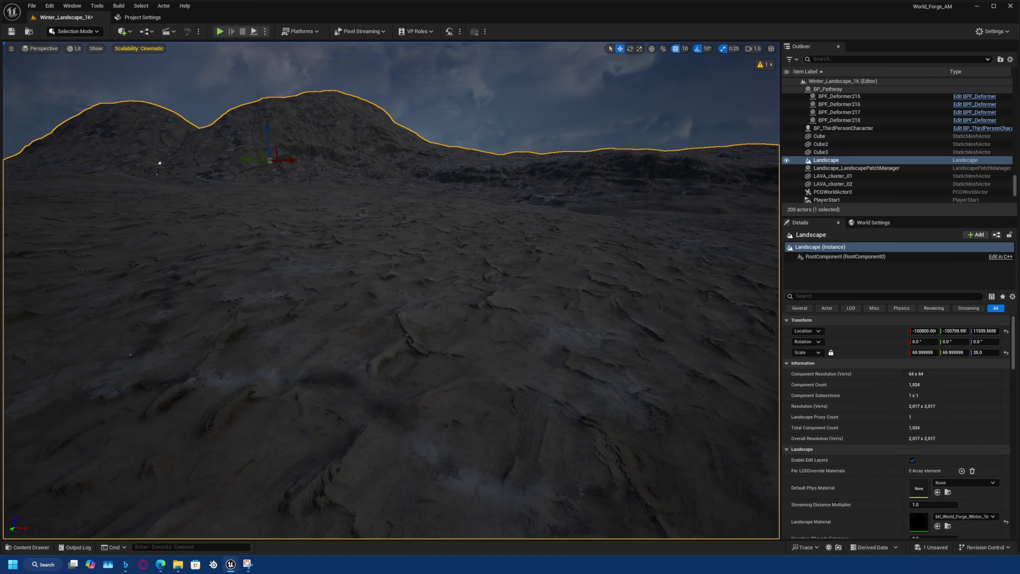
Fly the editor camera over the winter landscape to examine its ridges, gullies and rock material.
right_drag(391, 290, 458, 254)
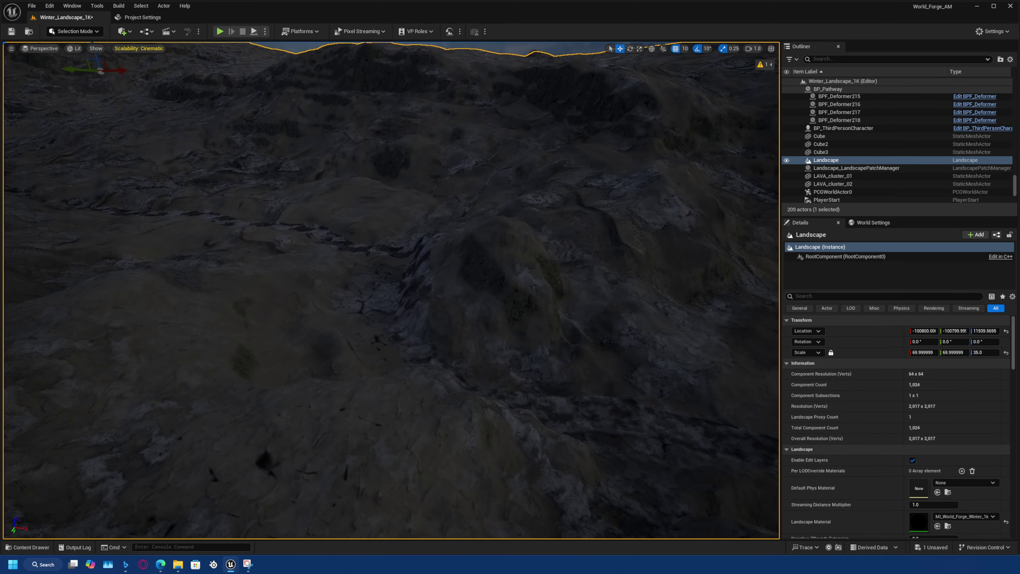
right_drag(392, 290, 330, 269)
key(w)
right_drag(295, 302, 161, 301)
scroll(34, 314, down, 1)
key(w)
key(w)
key(w)
scroll(120, 337, down, 2)
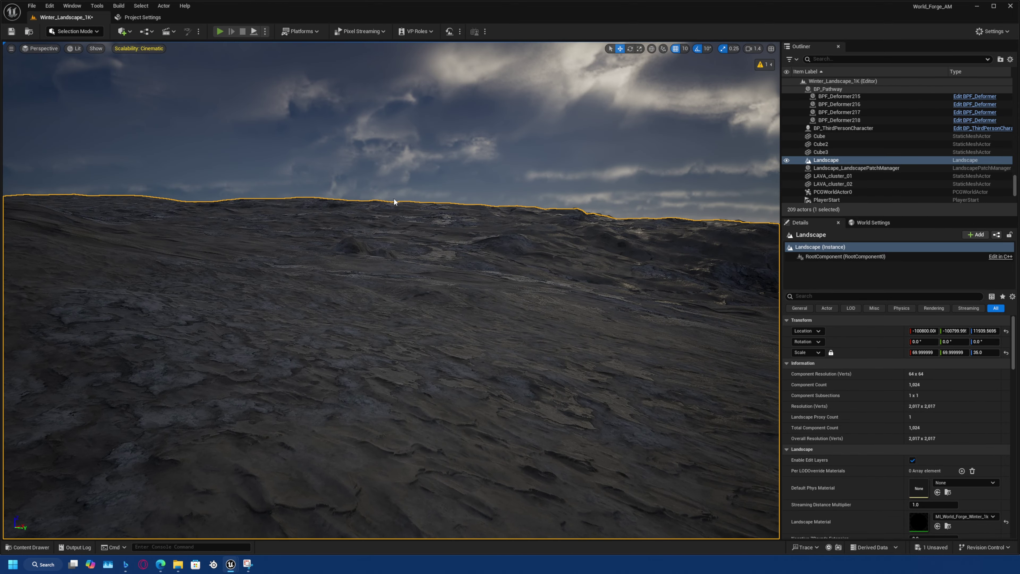
Play the level again, run and jump the character over the rocky ridges, stop playing, and look around the landscape.
key(alt+p)
key(w)
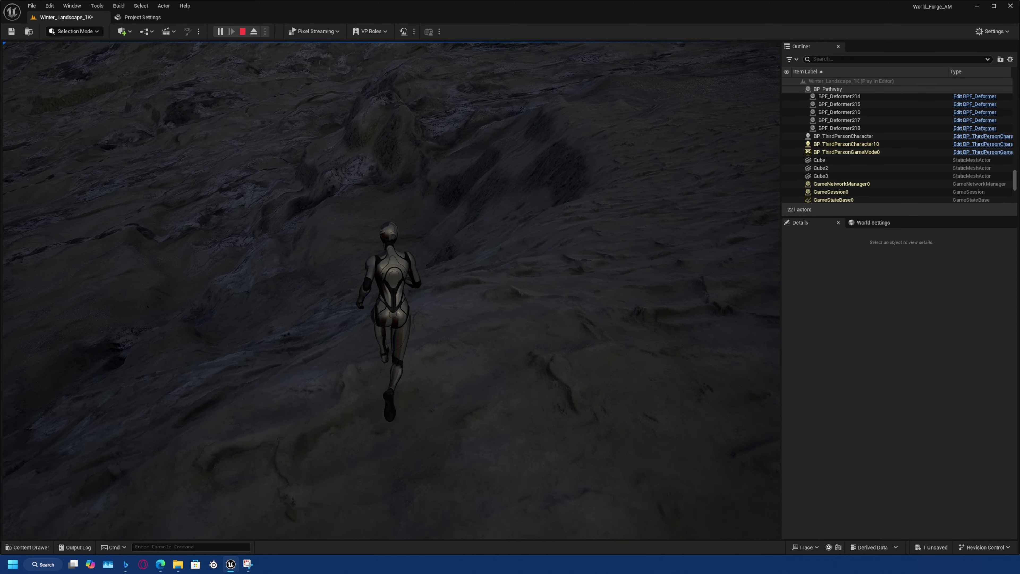
key(w)
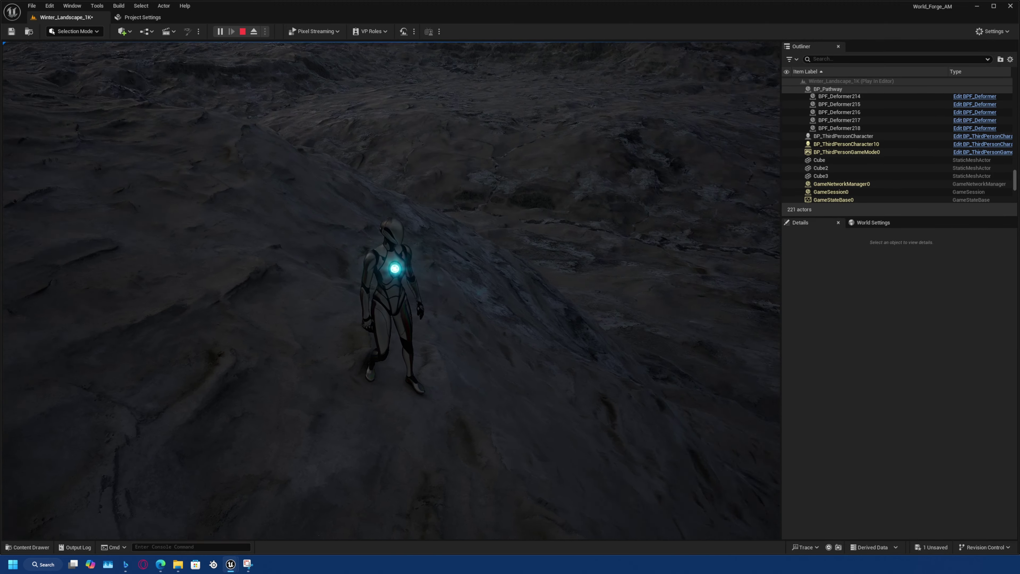
key(w)
key(space)
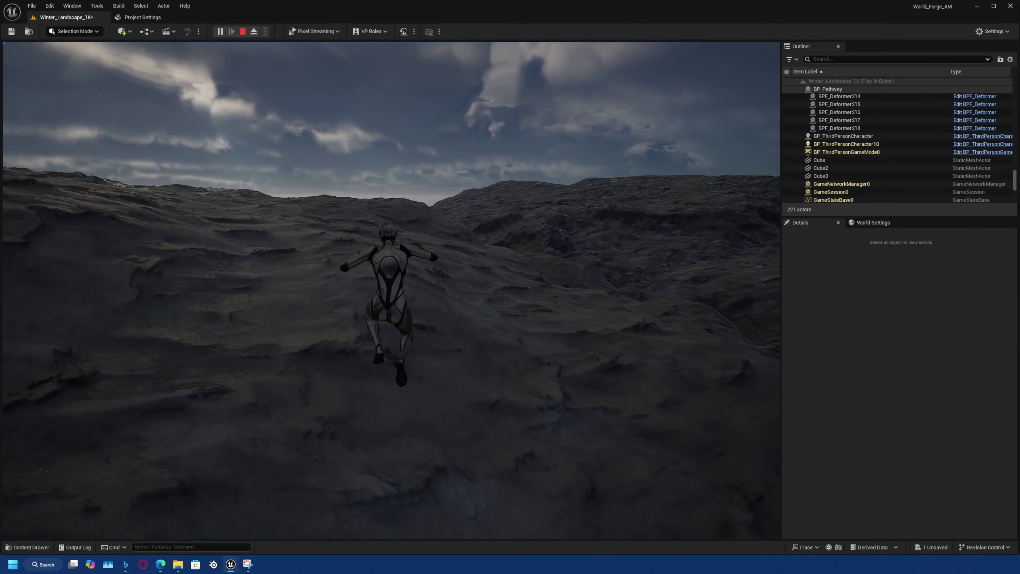
key(w)
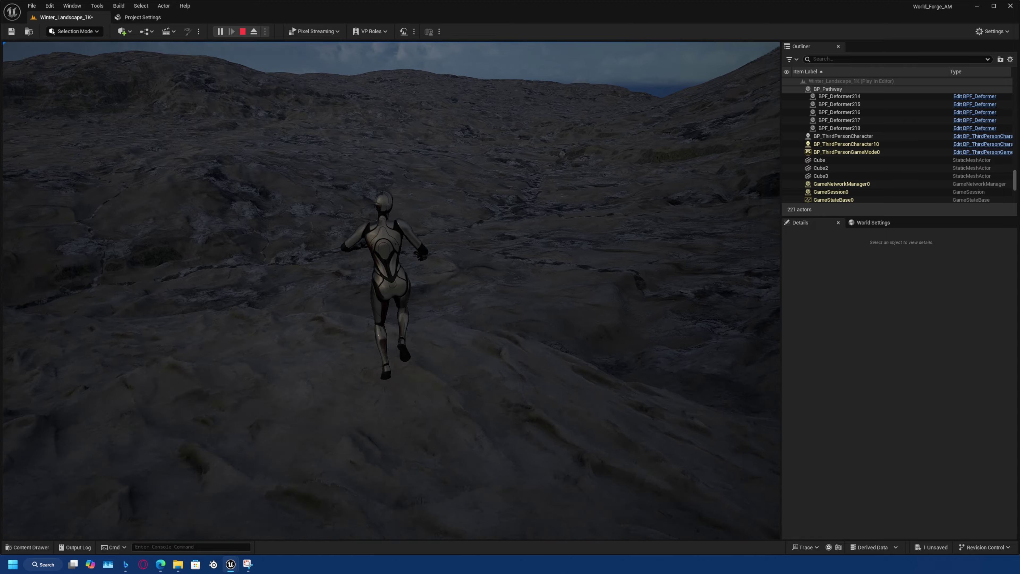
key(space)
key(Escape)
right_drag(540, 282, 540, 193)
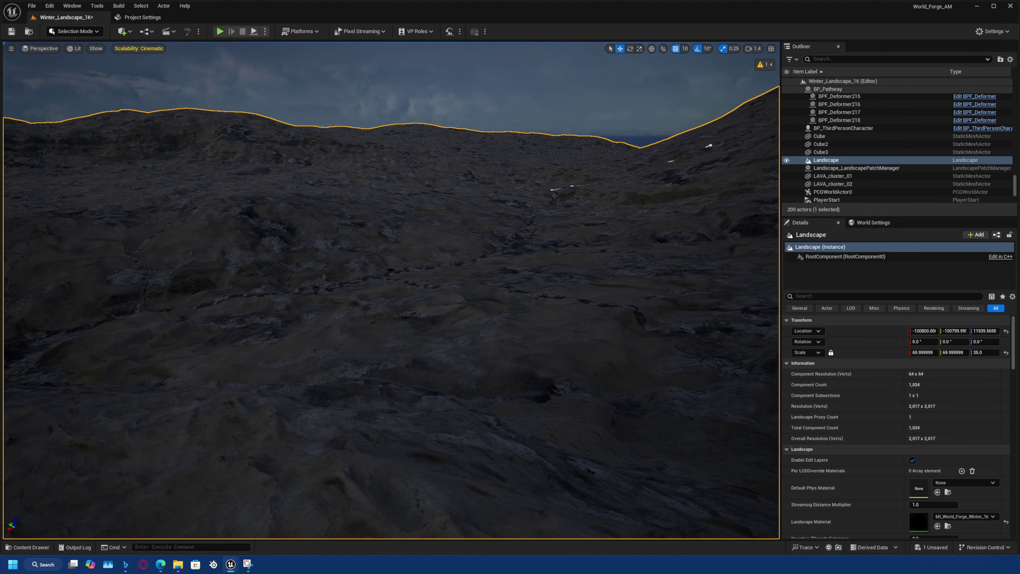
mouse_move(426, 268)
right_down()
mouse_move(425, 241)
mouse_move(426, 268)
right_up()
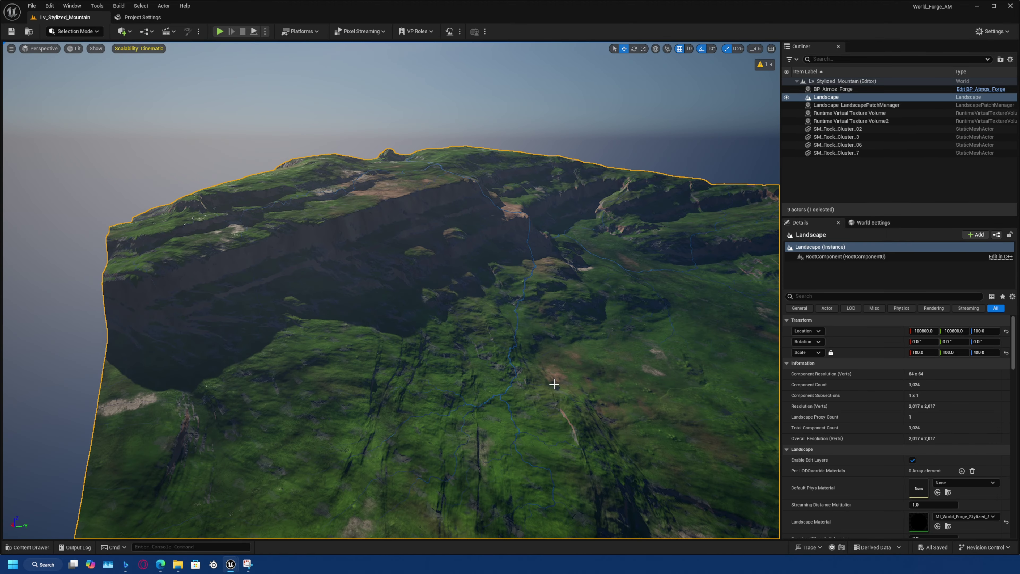
Fly the editor camera over the stylized mountain landscape to examine its cliffs, grassy slopes and streams up close.
key(w)
right_drag(554, 385, 594, 374)
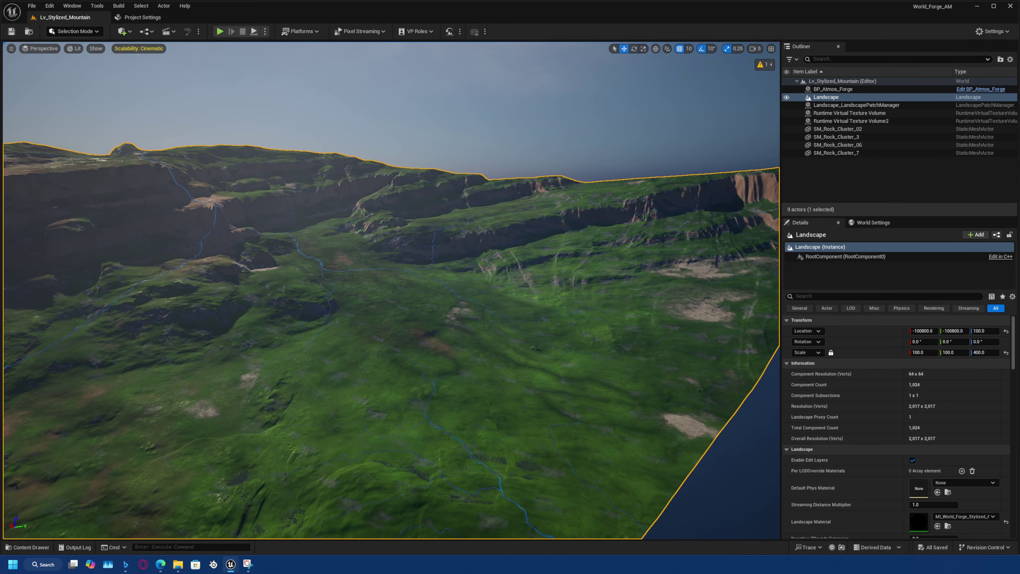
mouse_move(468, 337)
right_down()
mouse_move(428, 337)
mouse_move(474, 327)
mouse_move(474, 345)
mouse_move(434, 385)
mouse_move(458, 342)
right_up()
key(w)
key(s)
key(w)
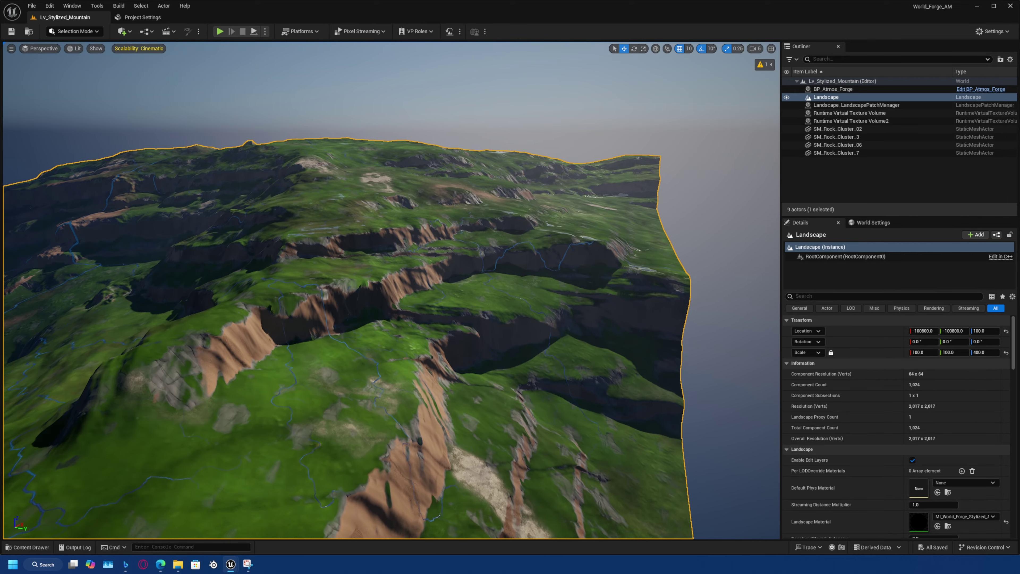
mouse_move(361, 287)
right_down()
mouse_move(333, 255)
mouse_move(331, 268)
mouse_move(362, 274)
mouse_move(349, 253)
mouse_move(361, 269)
right_up()
key(w)
key(w)
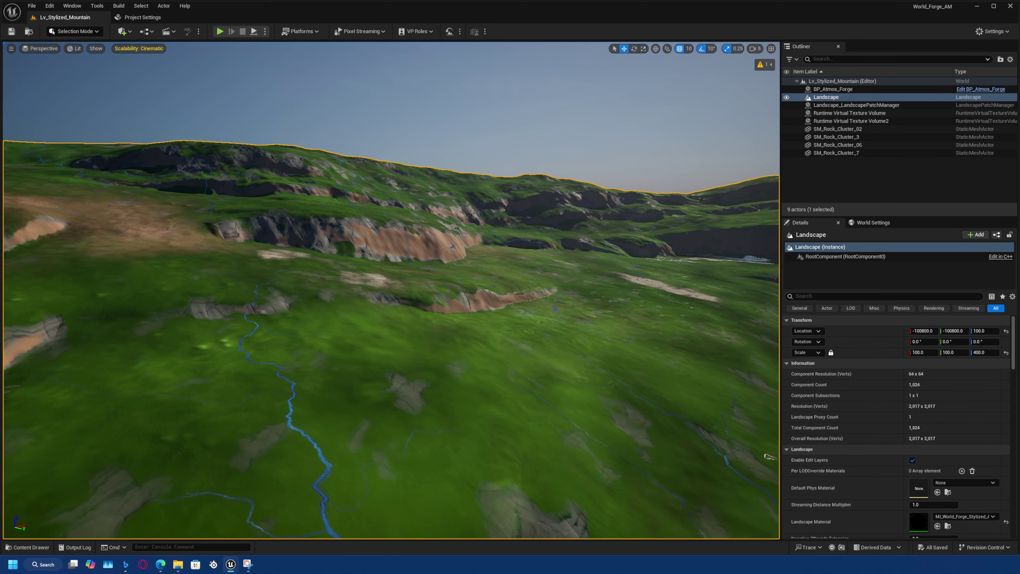
right_drag(426, 411, 430, 456)
key(w)
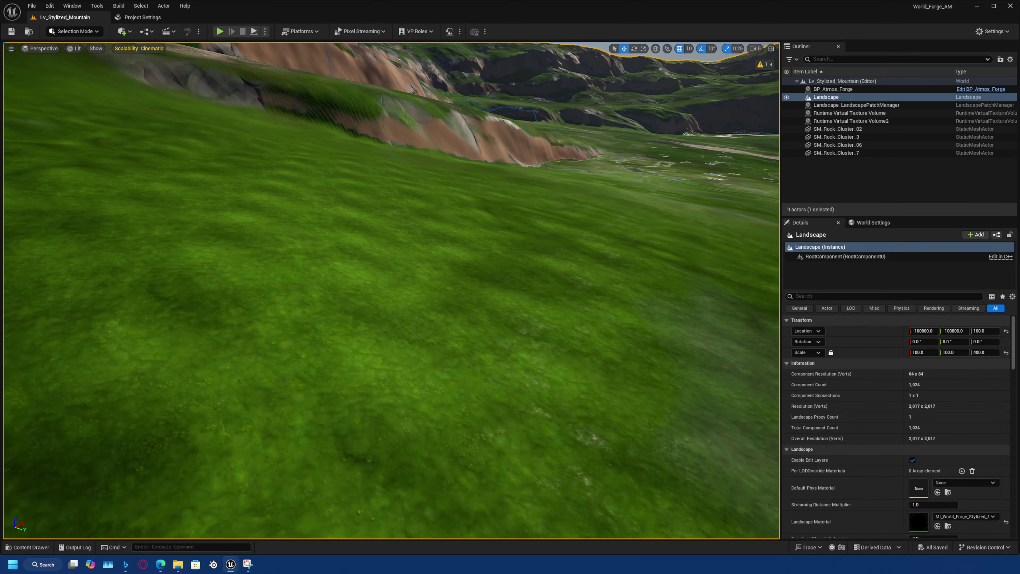
key(w)
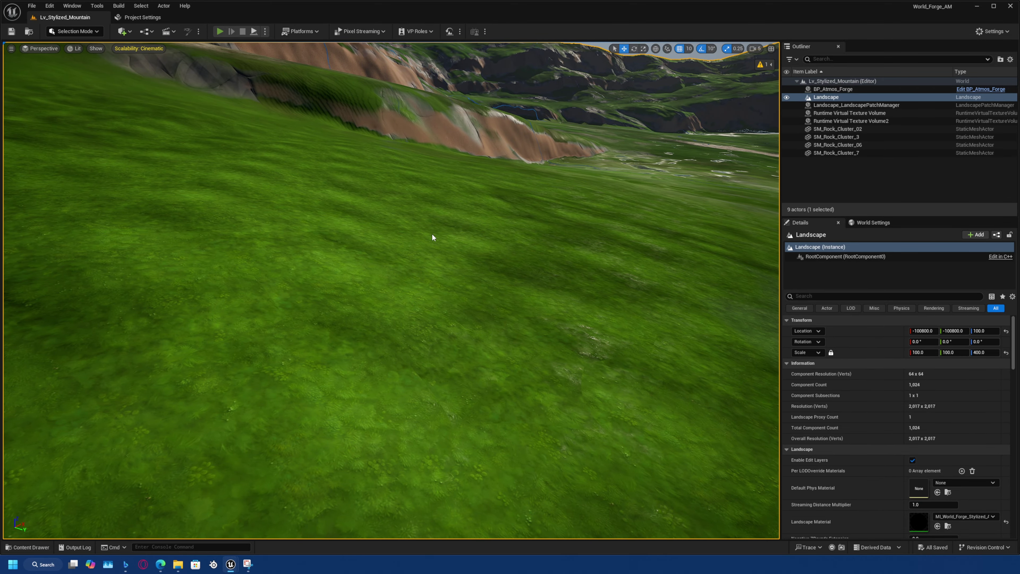
Play the level, run and jump the character across the grassy slopes, and stop playing.
key(alt+p)
key(w)
key(space)
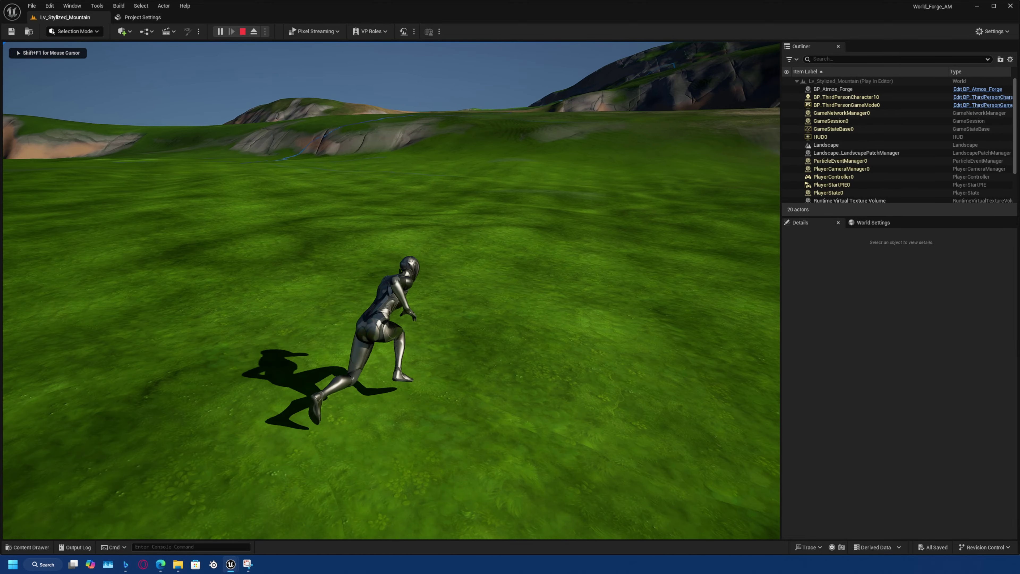
key(w)
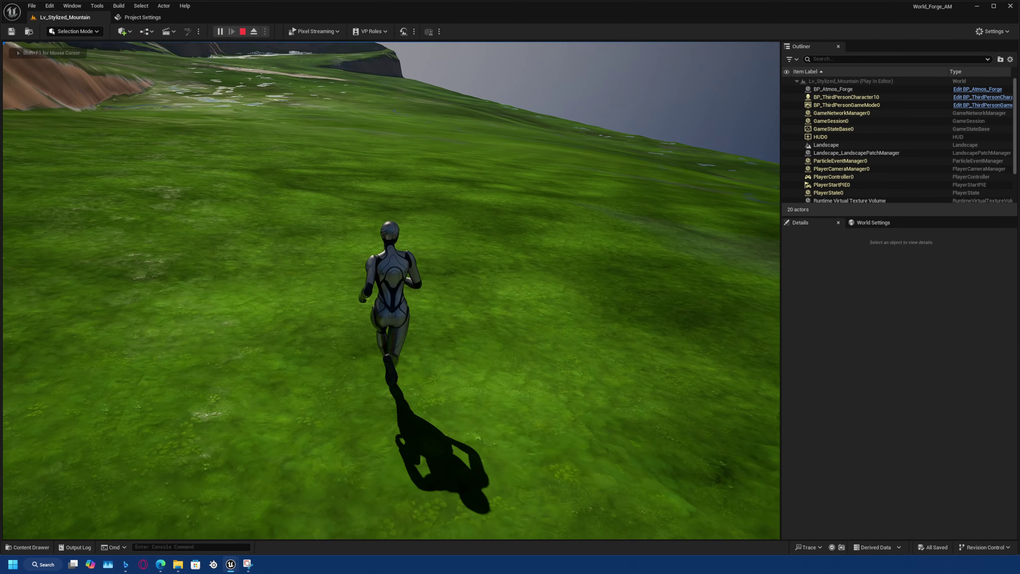
key(space)
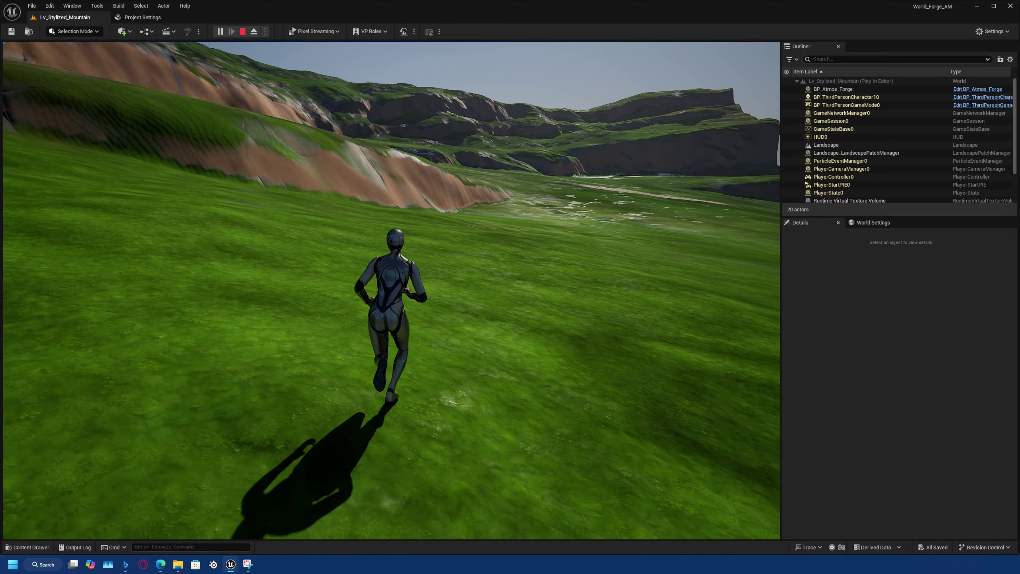
key(a)
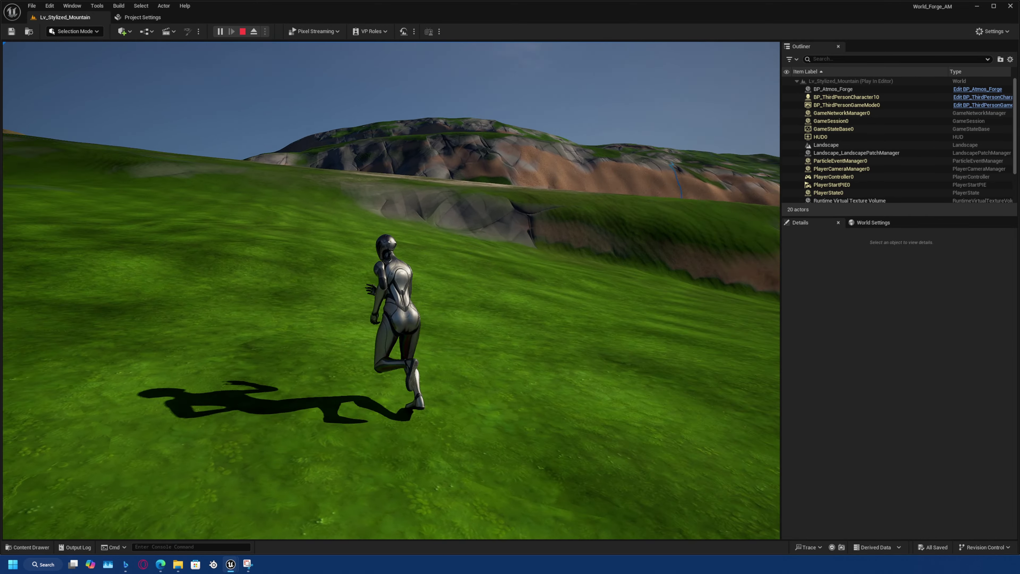
key(w)
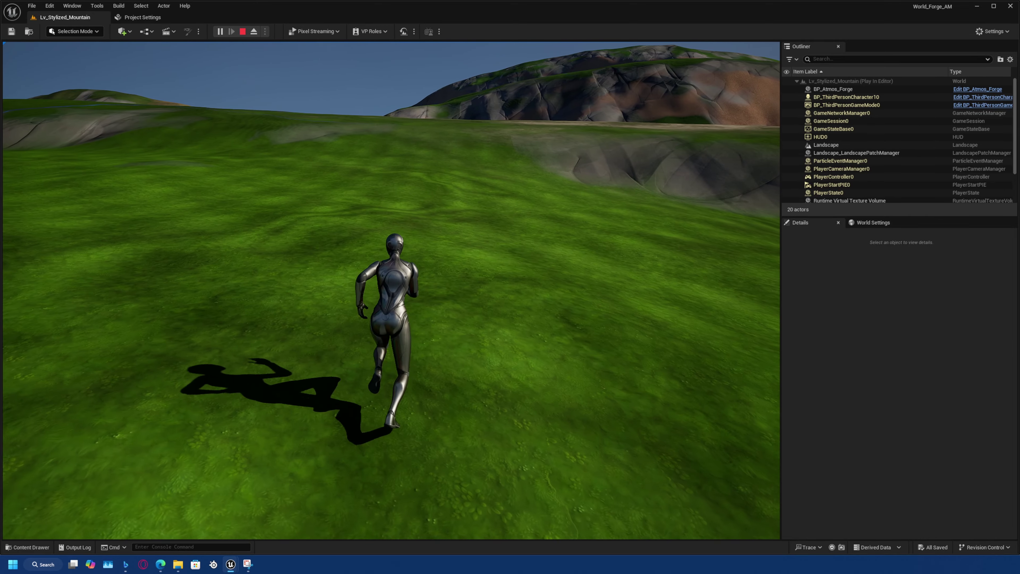
key(d)
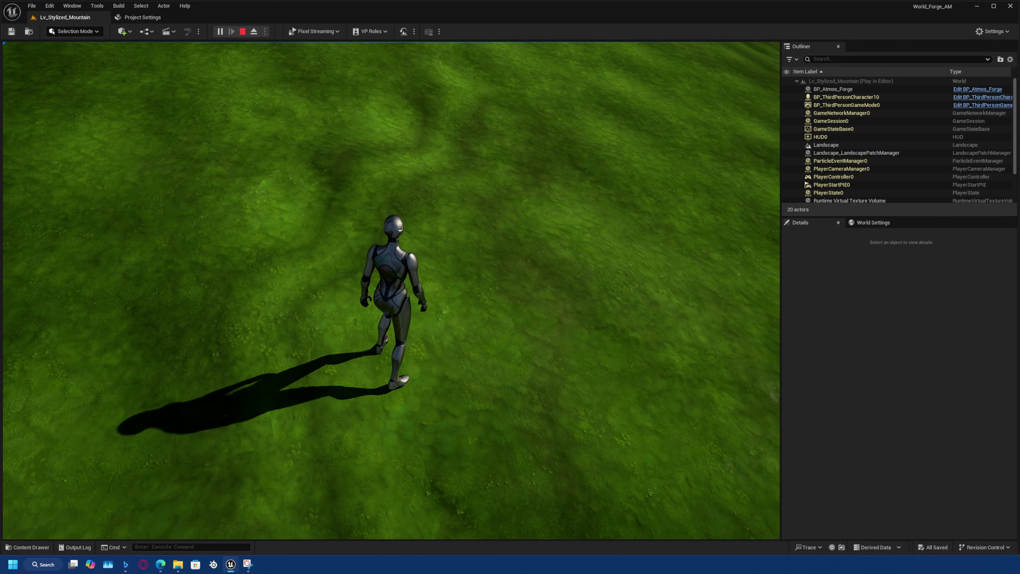
key(w)
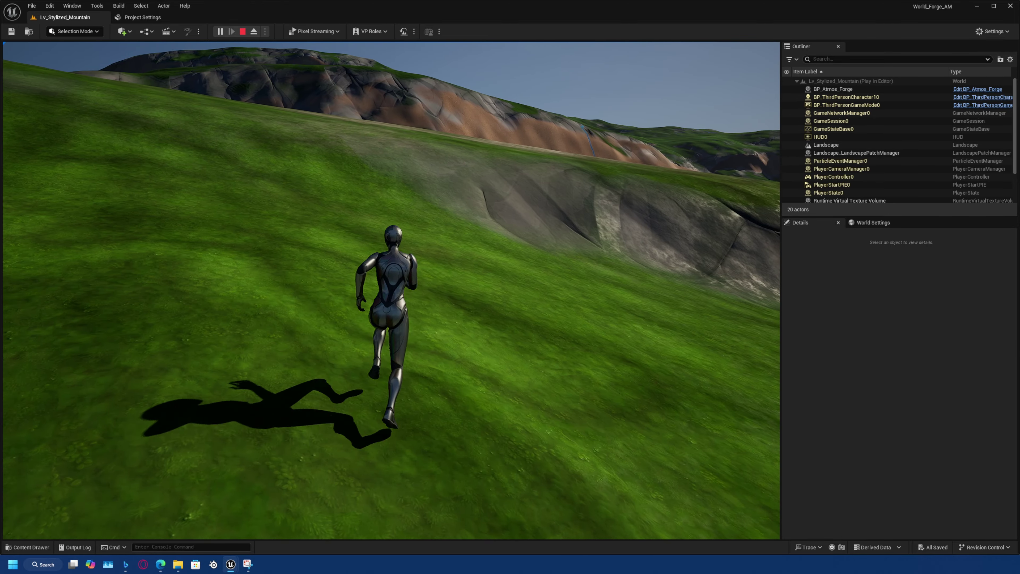
key(Escape)
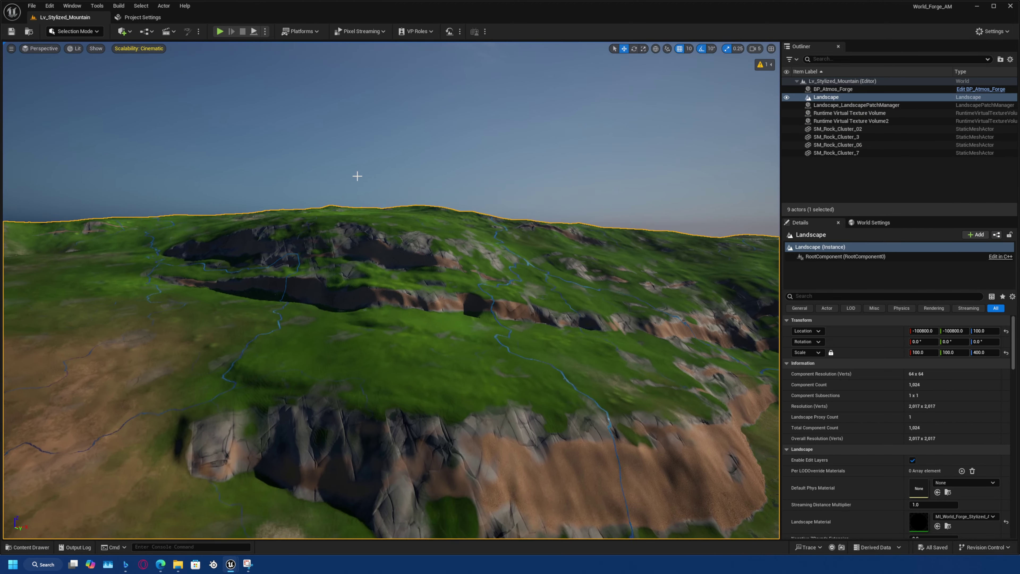
Bring the landscape's material instance window beside a close view of the brown cliff and review its parameter groups.
right_drag(357, 176, 434, 333)
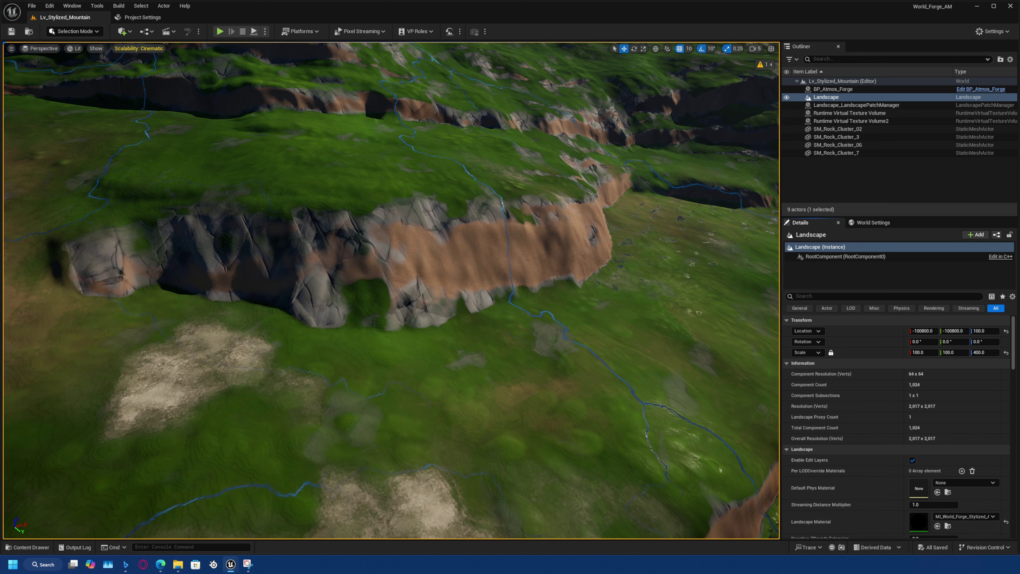
drag(1019, 143, 843, 144)
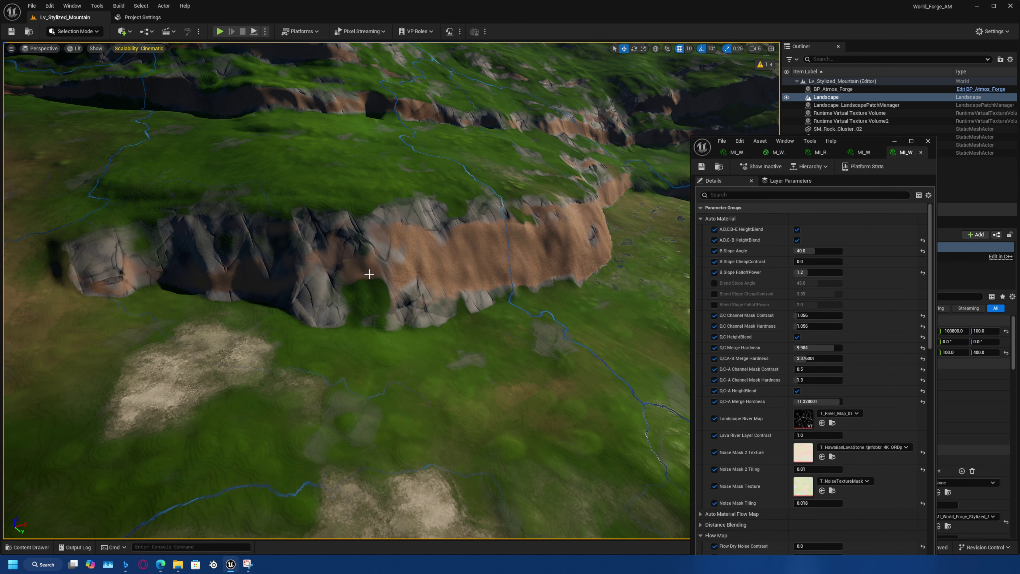
key(w)
right_drag(369, 274, 362, 264)
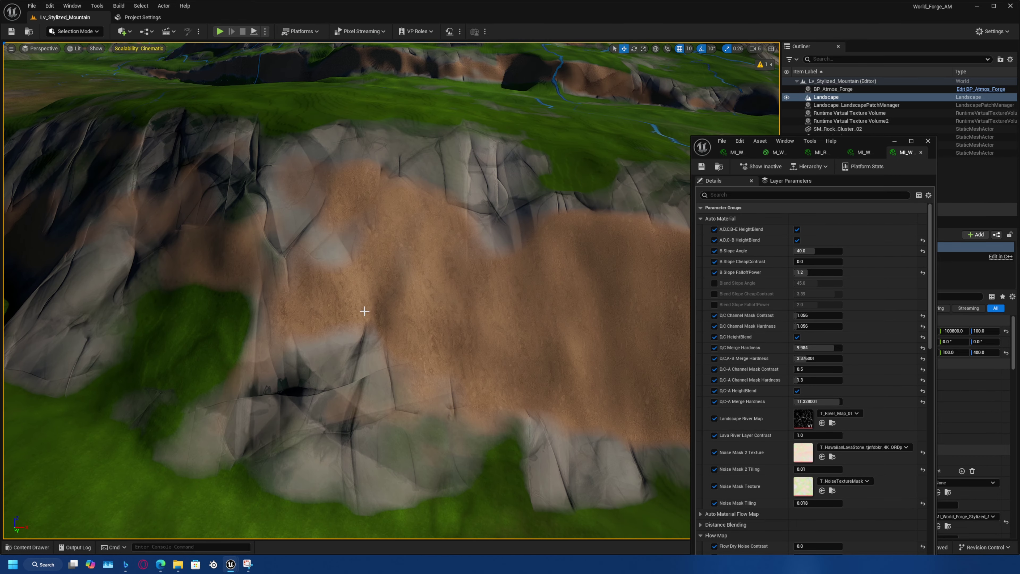
scroll(779, 340, down, 9)
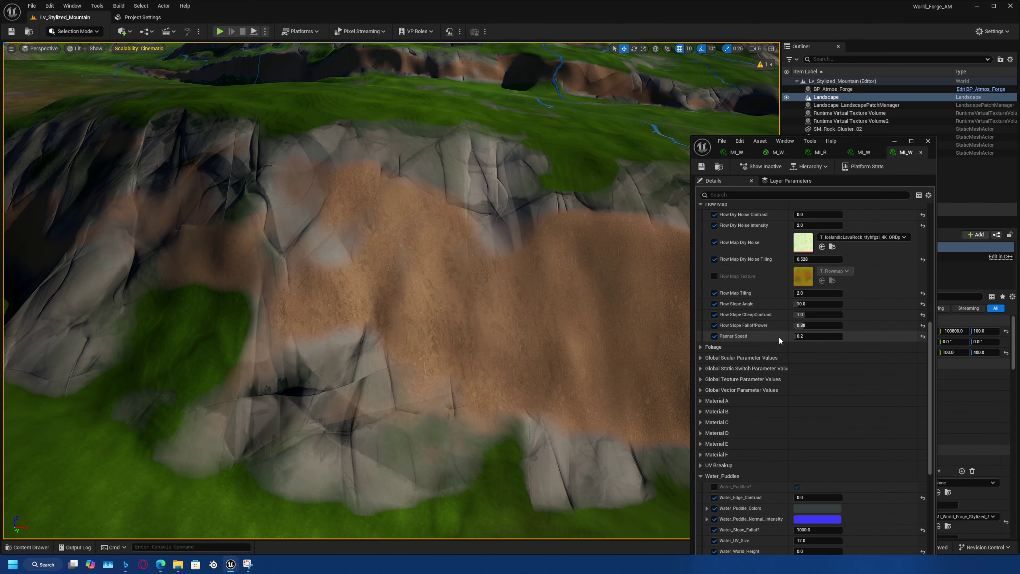
scroll(779, 341, down, 3)
right_drag(353, 292, 599, 297)
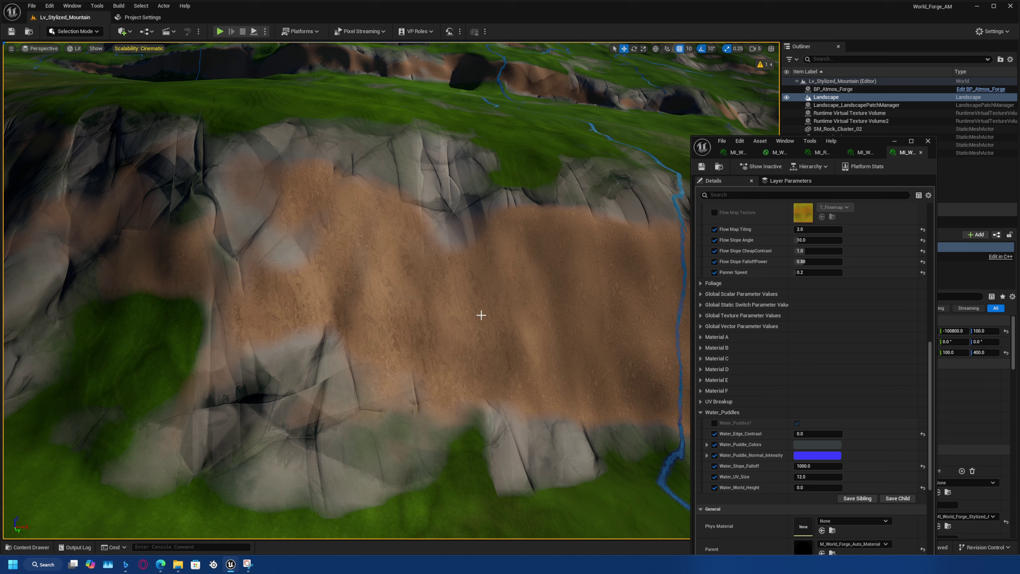
In the Material A parameters, set Tiling Close A to 0.001 and turn off UV Breakup? A.
click(700, 338)
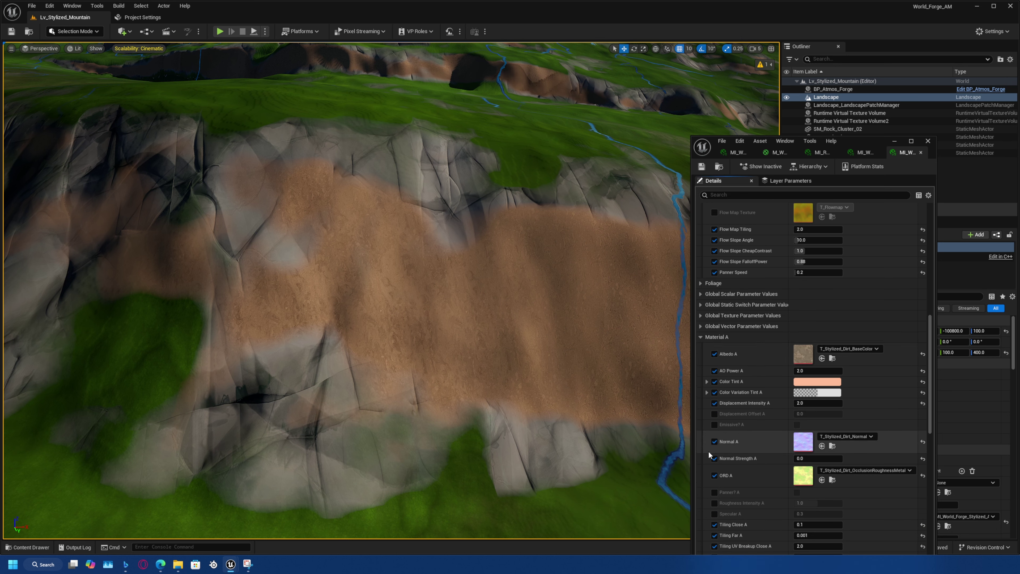
scroll(726, 359, down, 3)
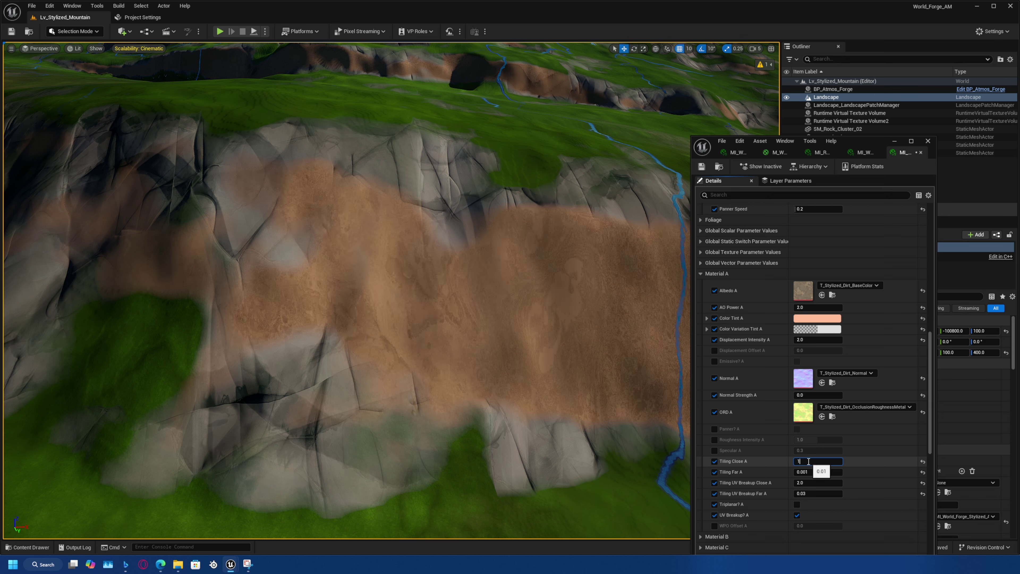
text(.001)
key(Return)
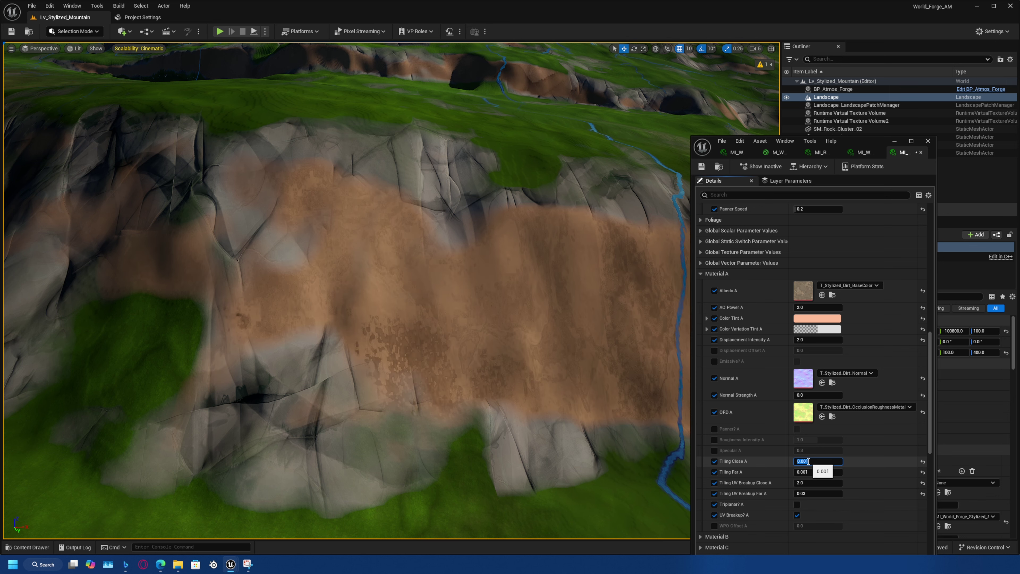
right_drag(565, 364, 627, 396)
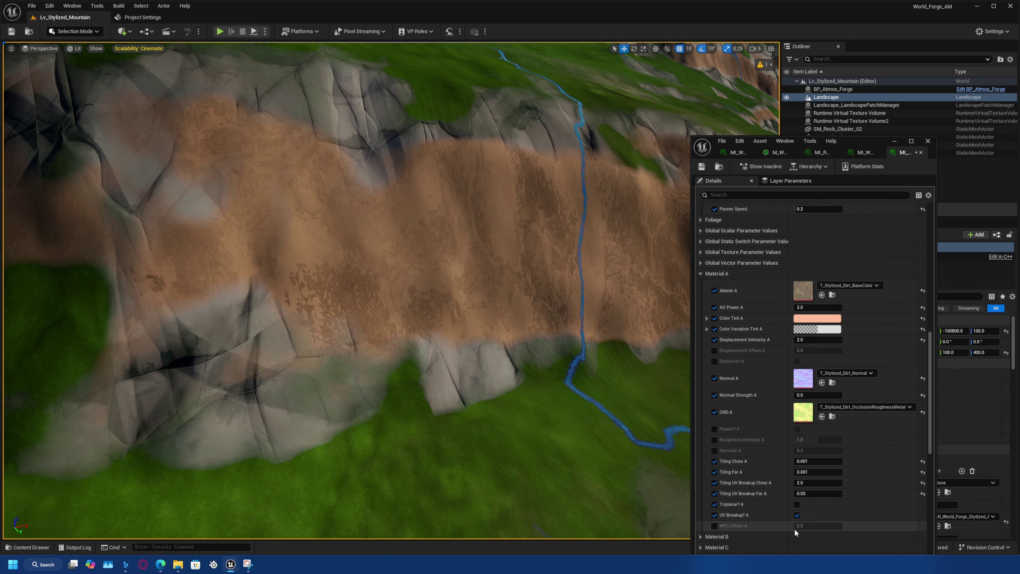
click(797, 515)
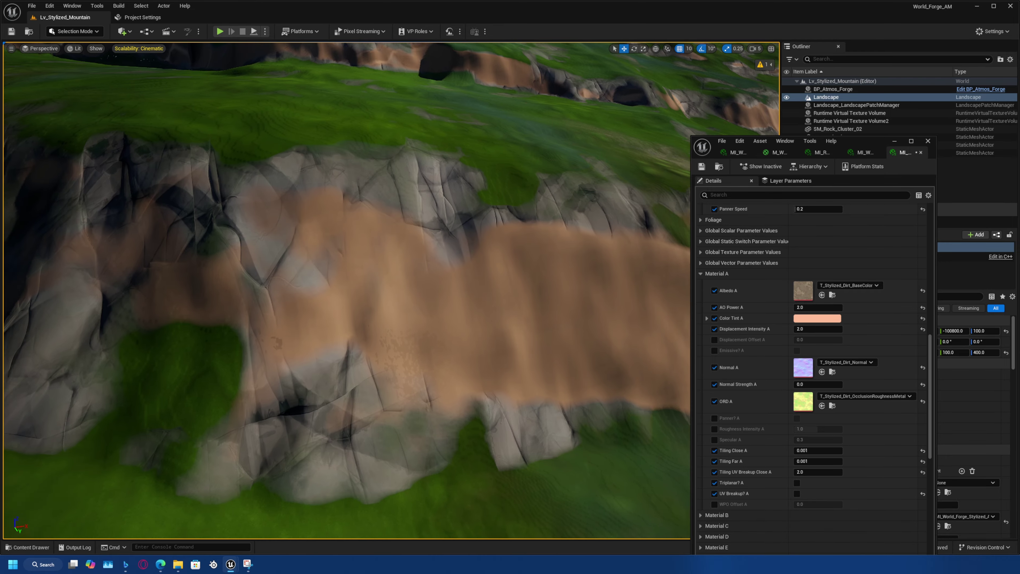
Set Tiling Close A and Tiling Far A of Material A to 0.01.
right_drag(263, 302, 405, 315)
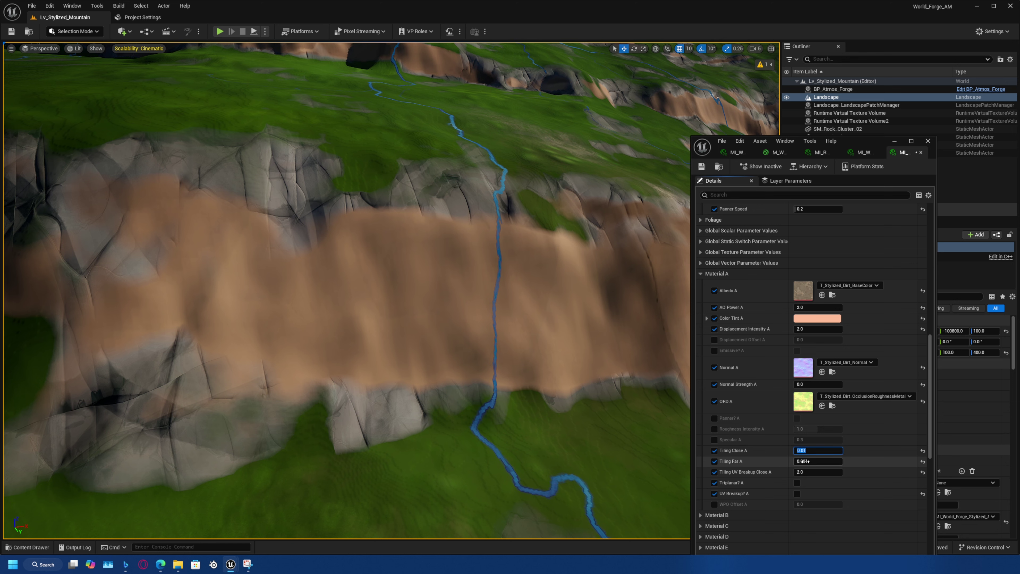
key(Return)
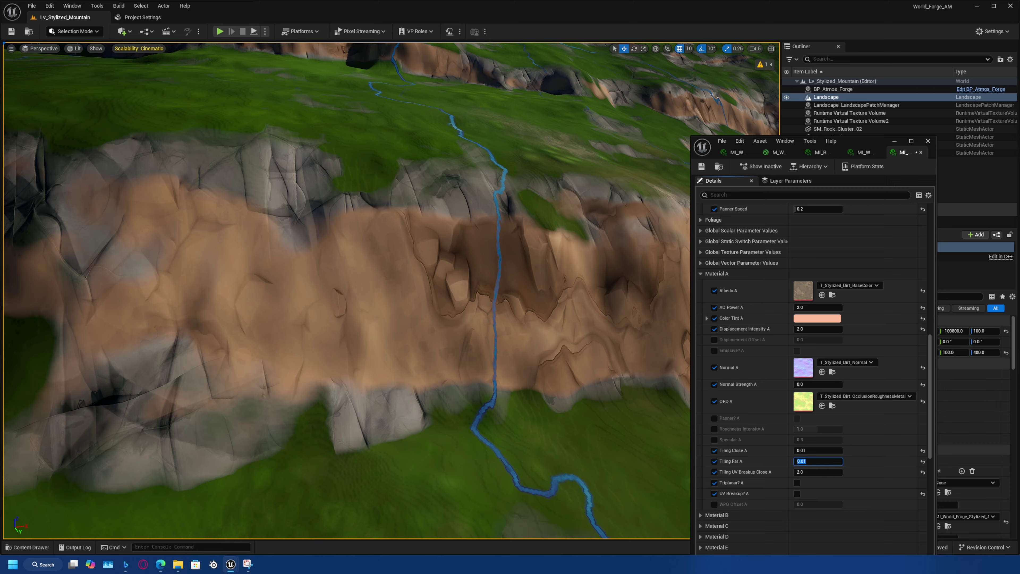
right_drag(333, 295, 310, 296)
key(s)
key(w)
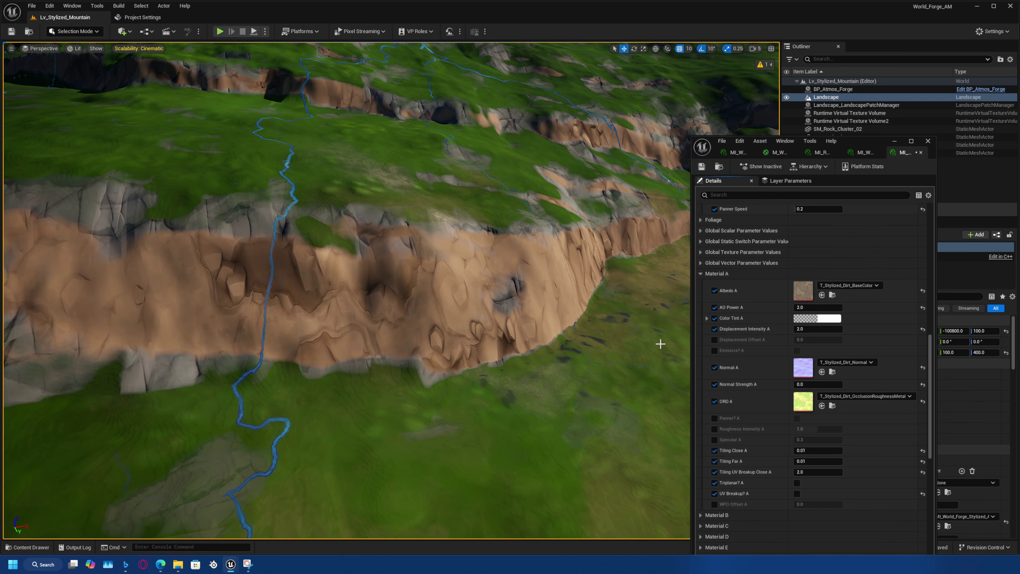
Change Color Tint A of Material A to a slightly darkened, very pale blue-white.
right_drag(661, 344, 617, 344)
click(838, 319)
click(869, 382)
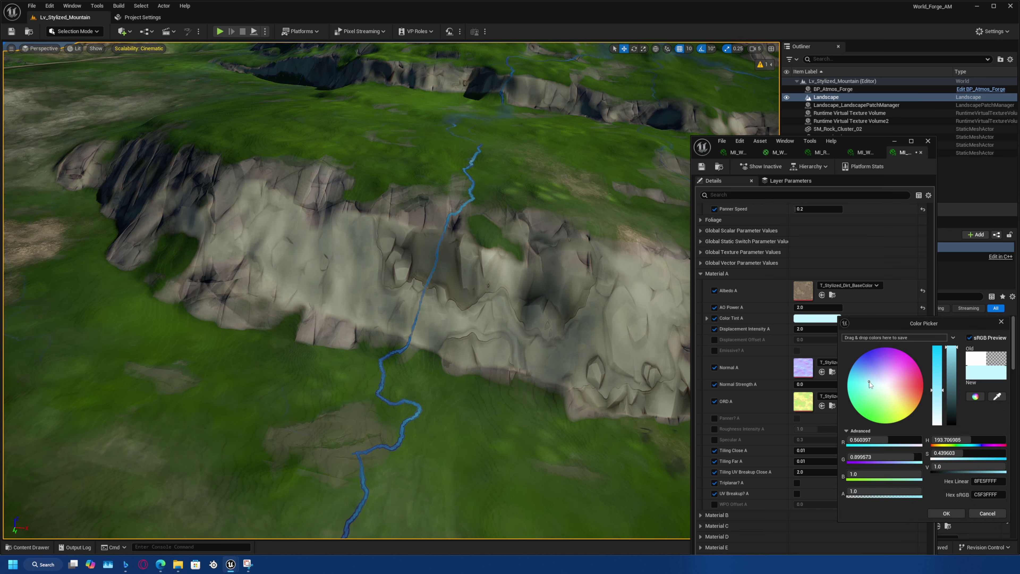
click(872, 382)
drag(941, 397, 940, 412)
mouse_move(952, 354)
mouse_down()
mouse_move(952, 396)
mouse_move(952, 361)
mouse_up()
click(958, 515)
Slow the camera, approach the retinted cliff, and reset AO Power A and Displacement Intensity A to 1.0.
right_drag(622, 283, 643, 284)
right_drag(432, 297, 426, 249)
scroll(431, 256, down, 1)
scroll(432, 256, down, 1)
scroll(432, 256, down, 1)
key(w)
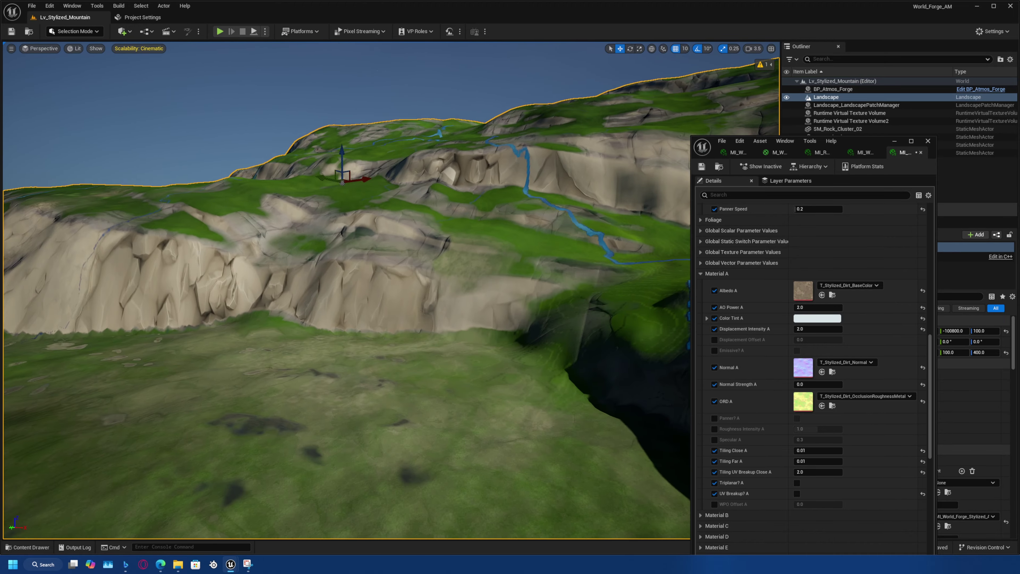
right_drag(562, 330, 547, 289)
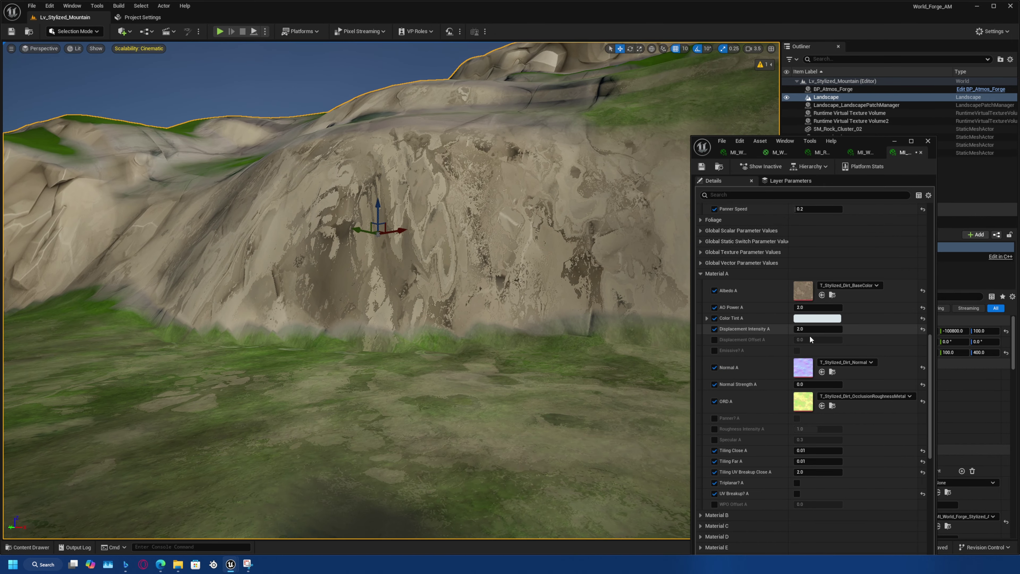
click(923, 330)
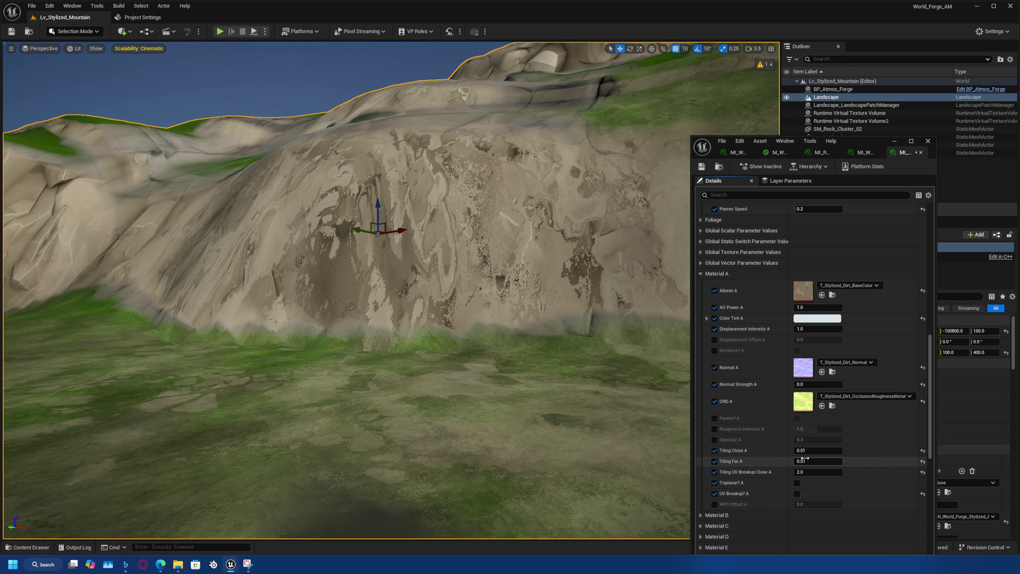
Try Tiling Close A values of 0.1, 1 and 0.02 on the cliff, and set it back to 0.01.
click(809, 450)
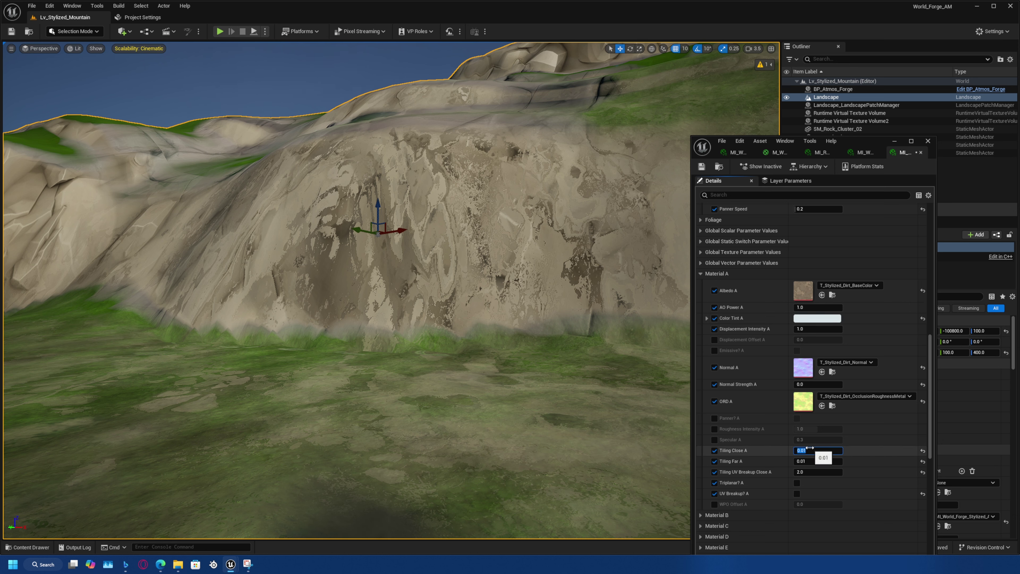
text(0.1)
key(Return)
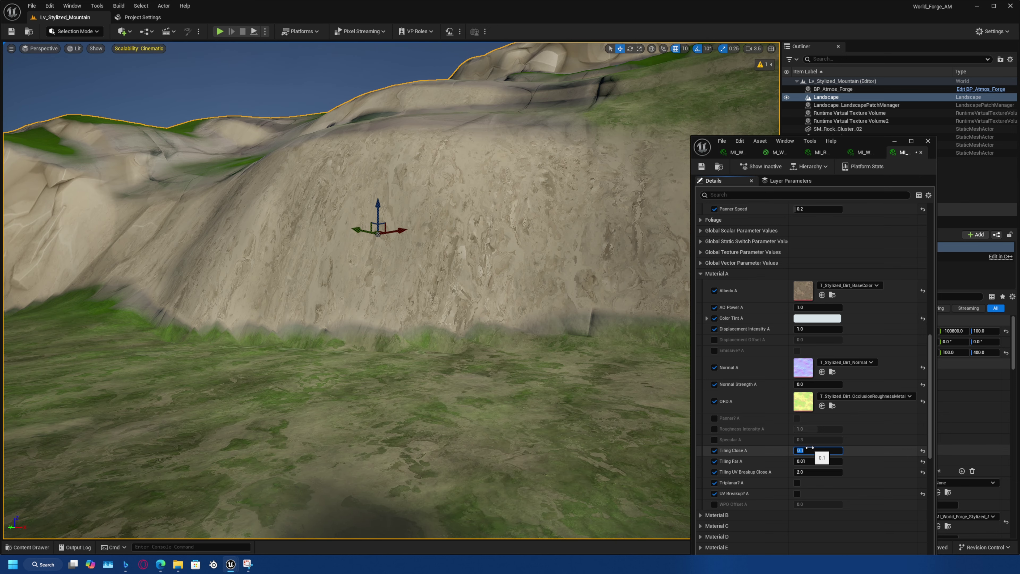
text(1)
key(Return)
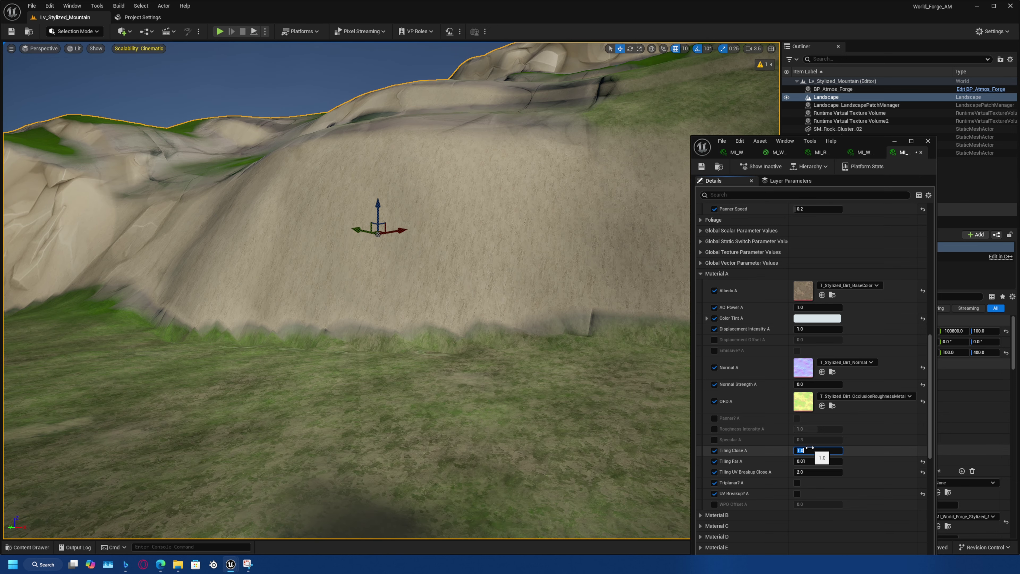
text(0.02)
key(Return)
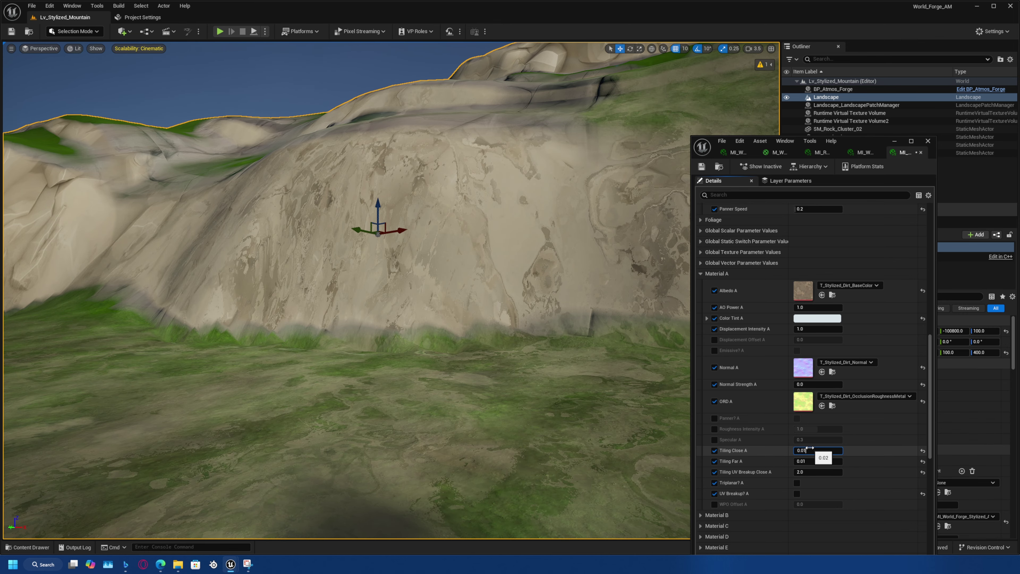
key(Return)
right_drag(522, 322, 522, 321)
key(s)
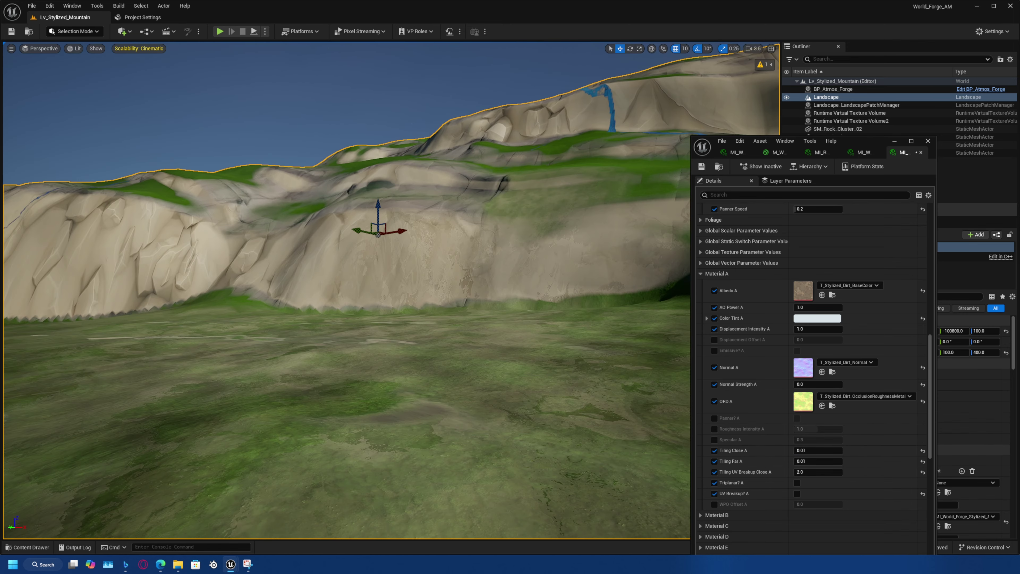
Set Tiling UV Breakup Close A of Material A to 1.0 and compare it on the cliff.
mouse_move(328, 244)
right_down()
mouse_move(328, 305)
mouse_move(328, 243)
mouse_move(328, 257)
right_up()
key(s)
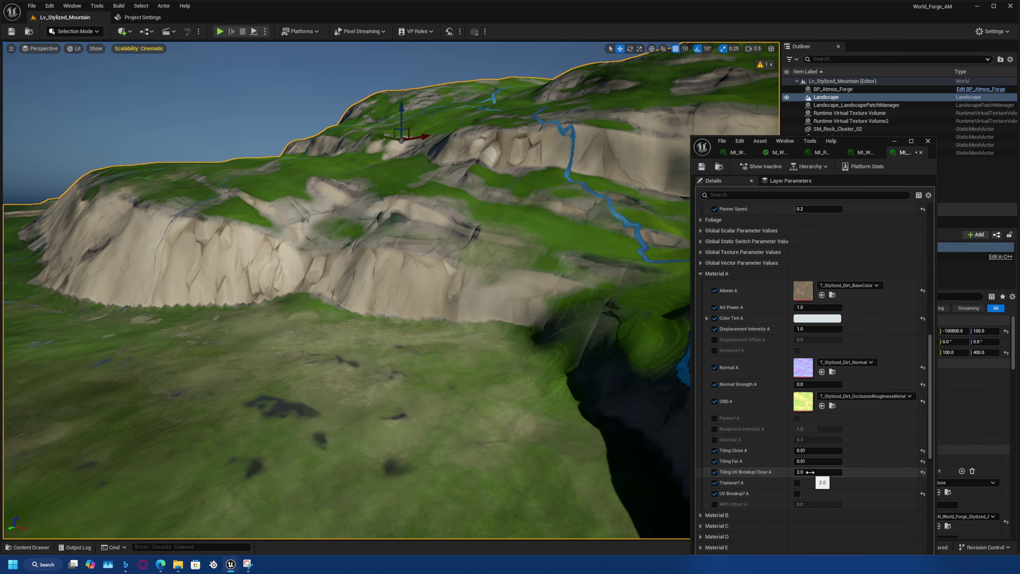
key(w)
right_drag(522, 322, 474, 285)
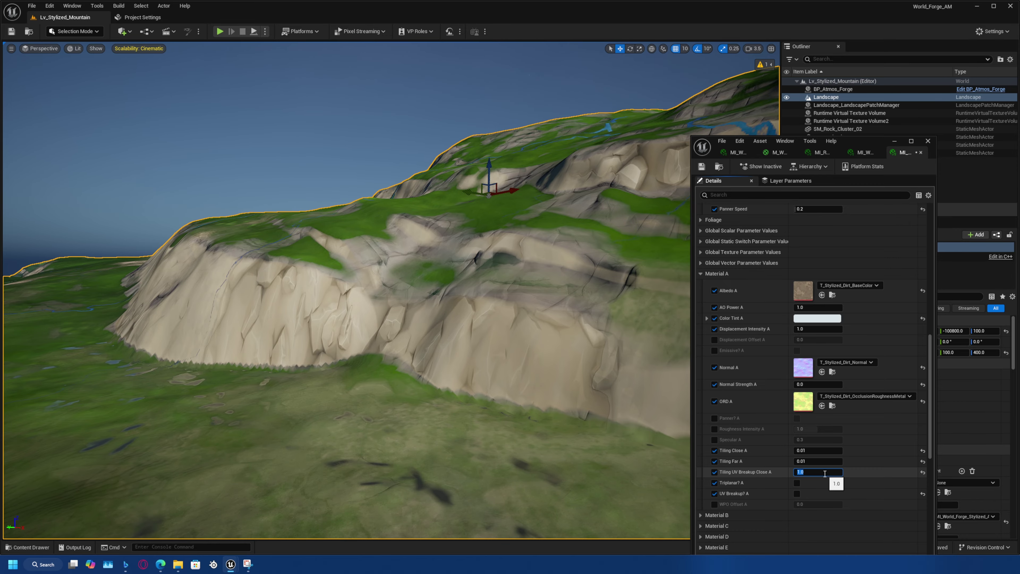
Fly up from the retinted cliff and examine the material over the grassy slopes and streams.
right_drag(522, 321, 544, 362)
key(w)
key(s)
key(w)
key(w)
key(e)
scroll(730, 329, down, 2)
scroll(729, 329, up, 3)
key(a)
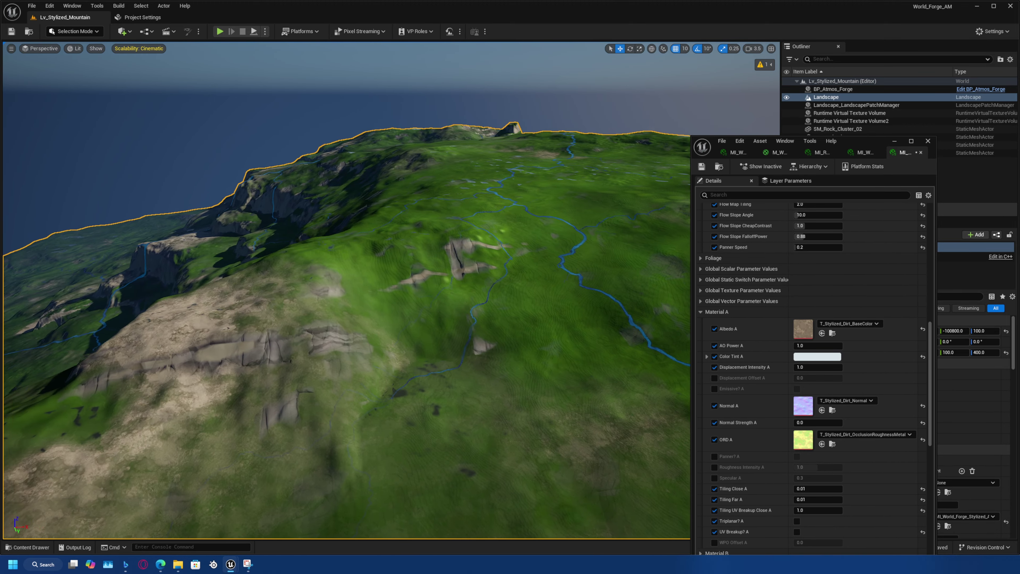
Hide the editor overlays in game view and examine the rocky outcrop beside the forking stream up close.
key(g)
right_drag(326, 277, 297, 317)
key(a)
key(w)
key(a)
key(w)
key(s)
right_drag(371, 210, 368, 337)
key(s)
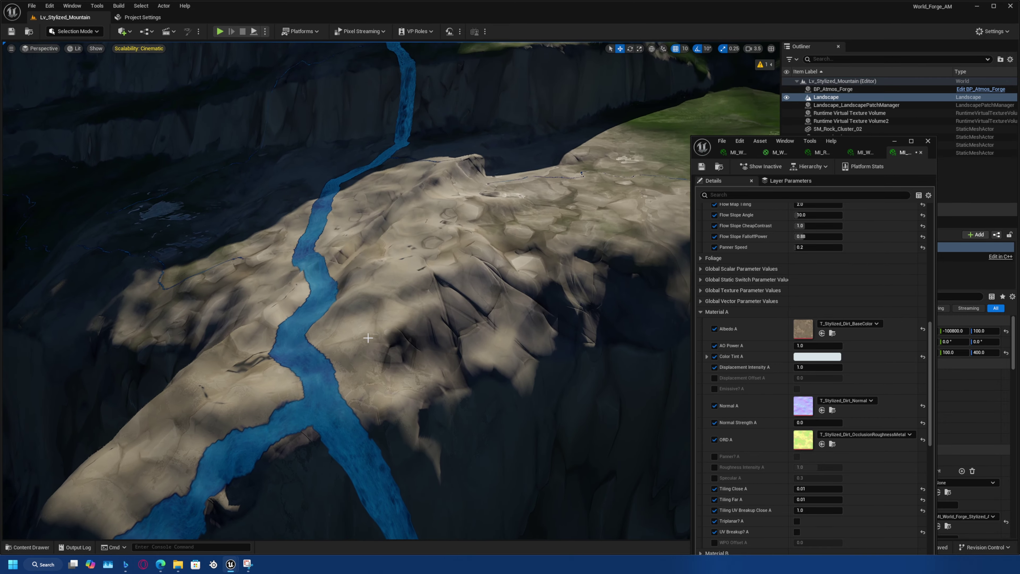
Pull back from the outcrop and inspect the long cliff bands, valleys and streams from a distance.
key(w)
right_drag(326, 223, 335, 257)
key(s)
key(e)
right_drag(443, 225, 443, 191)
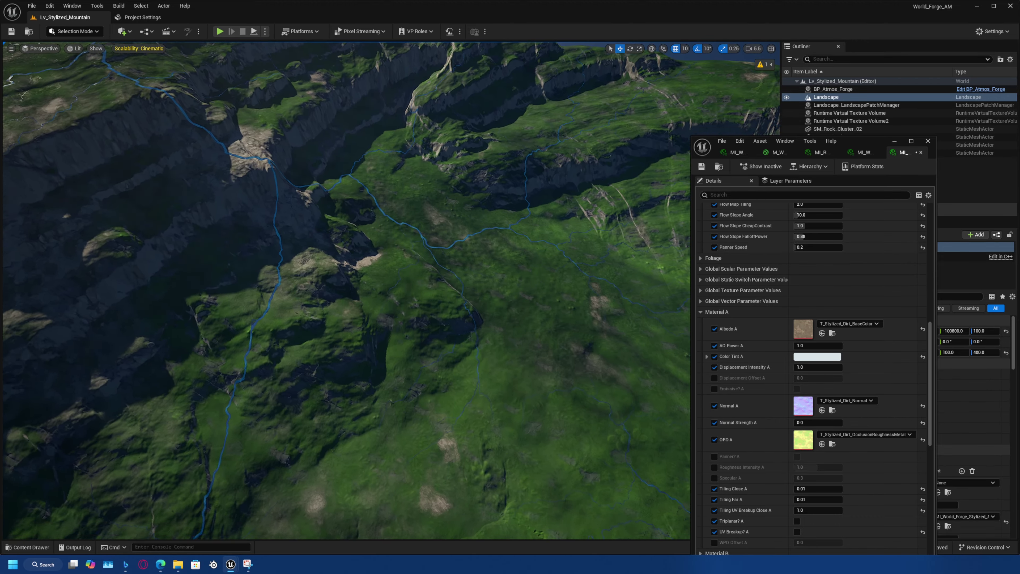
right_drag(386, 289, 339, 219)
key(w)
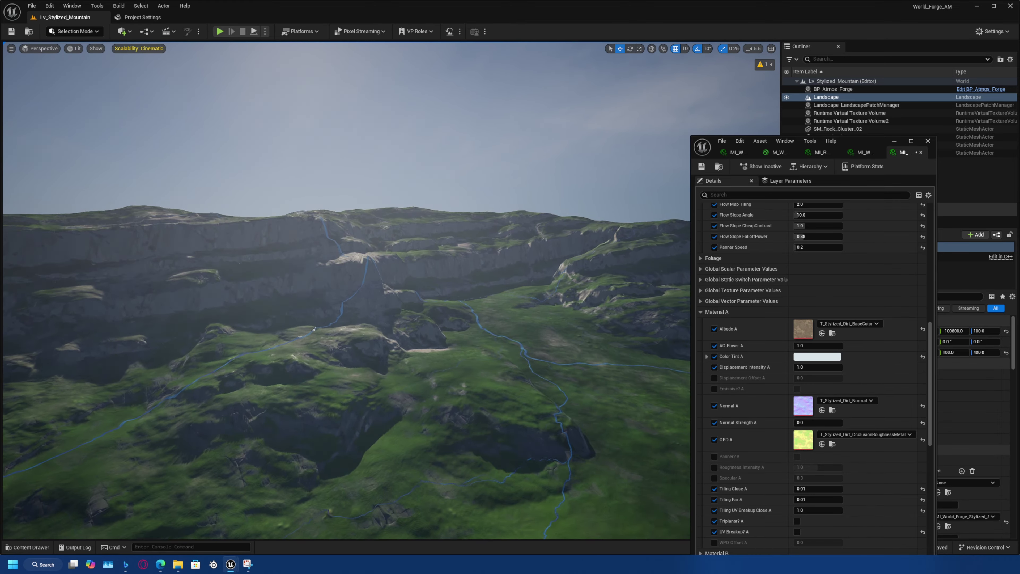
right_drag(351, 304, 326, 360)
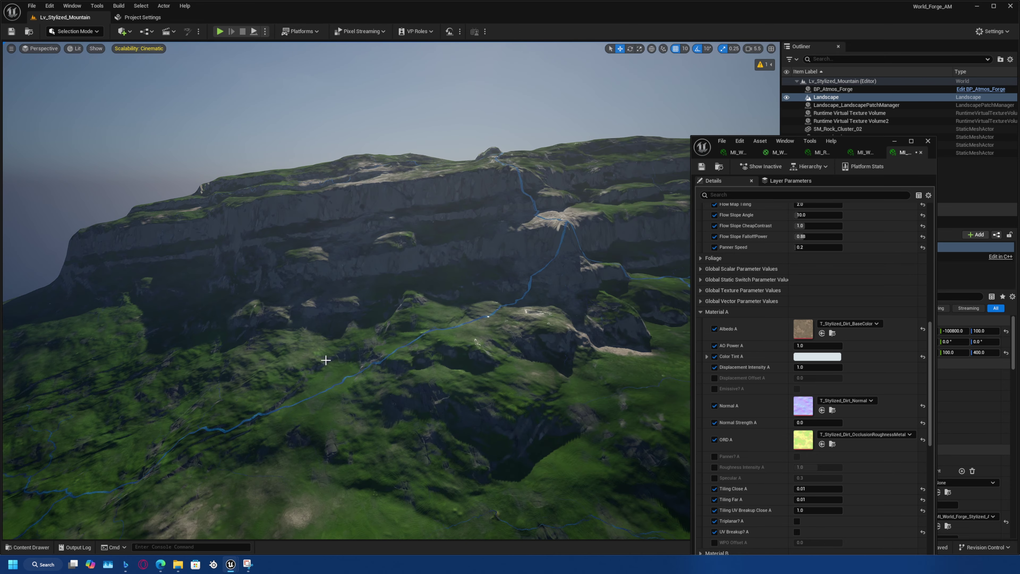
Fly faster along the mountainside and examine the summit plateau with its rock cluster and branching streams.
right_drag(145, 451, 90, 474)
right_drag(358, 376, 456, 315)
right_drag(536, 287, 516, 363)
scroll(535, 286, up, 1)
key(w)
key(a)
right_drag(387, 312, 387, 312)
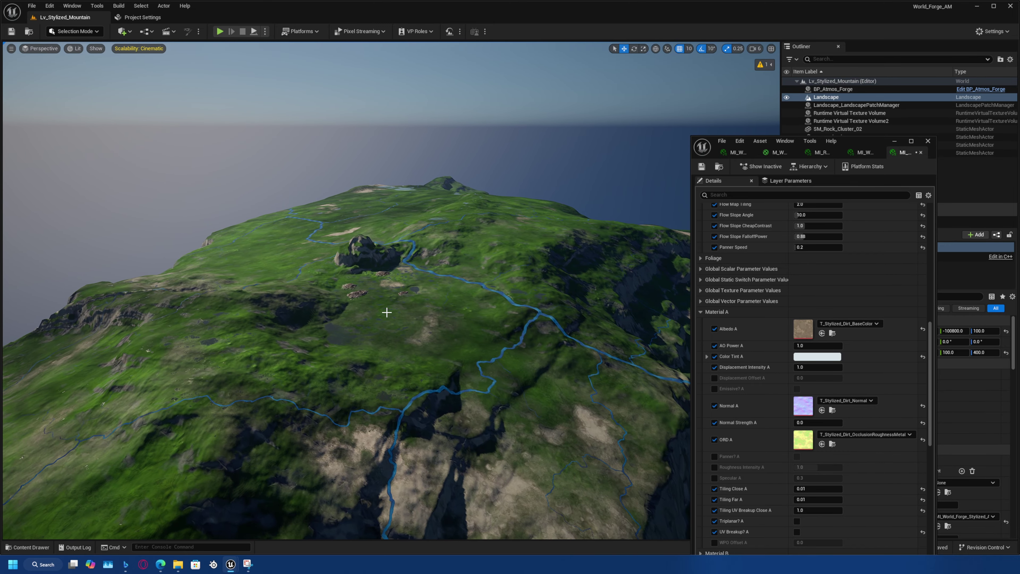
right_drag(478, 241, 445, 197)
Select BP_Atmos_Forge, move the material instance window out of the way, and enable Use Volumetric Clouds.
click(477, 241)
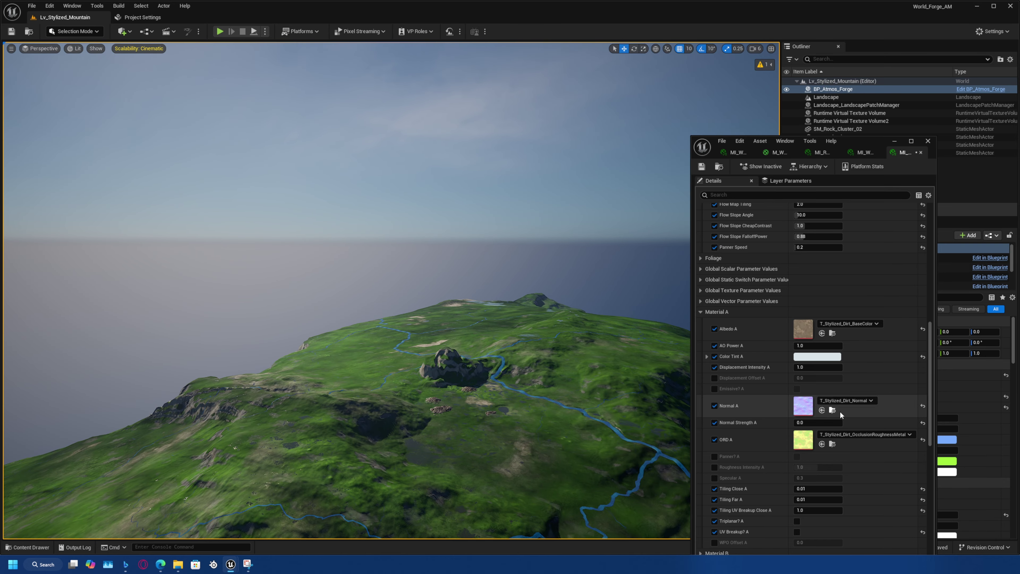
drag(872, 142, 1019, 0)
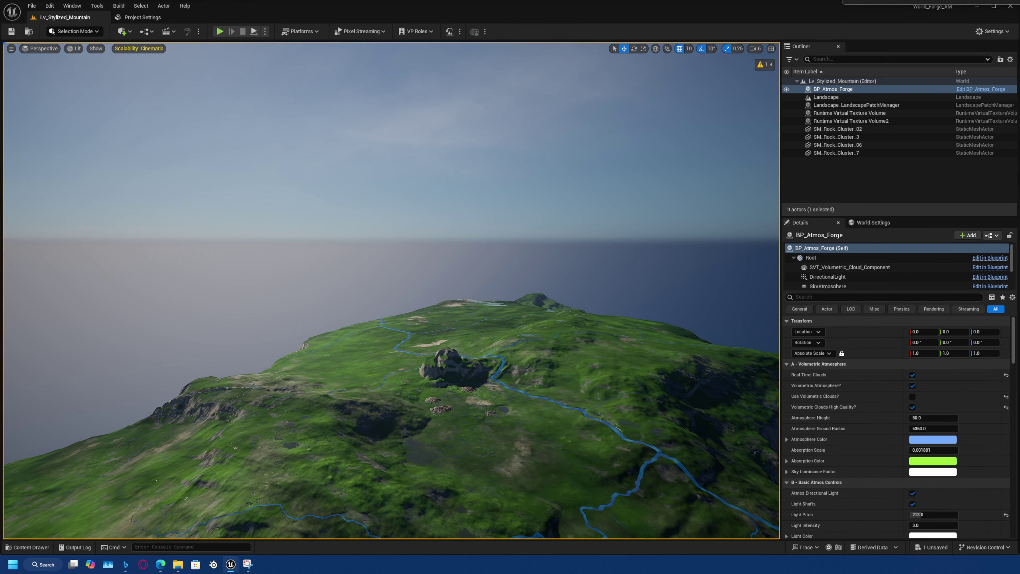
click(912, 396)
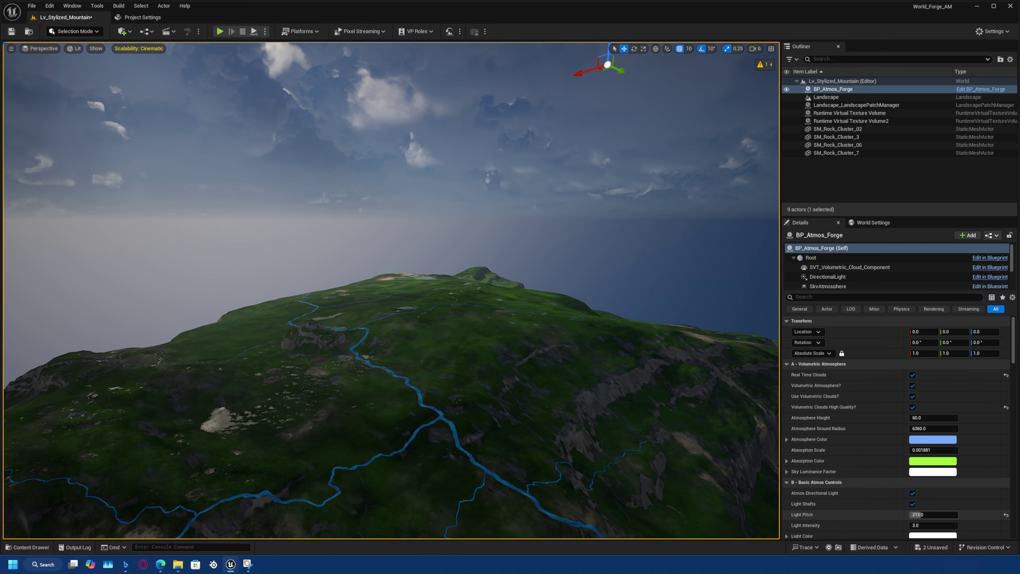
Adjust the Light Pitch of BP_Atmos_Forge to about 240.2, judging the lighting on the whole mountain.
drag(920, 514, 939, 515)
right_drag(662, 342, 671, 396)
key(w)
scroll(695, 350, up, 1)
key(s)
scroll(699, 343, up, 2)
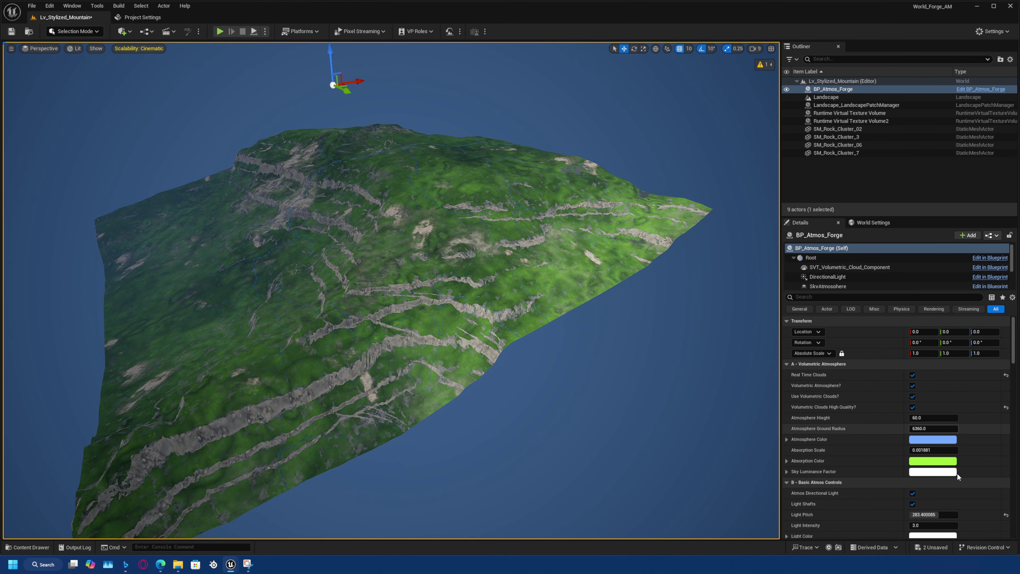
drag(944, 516, 930, 514)
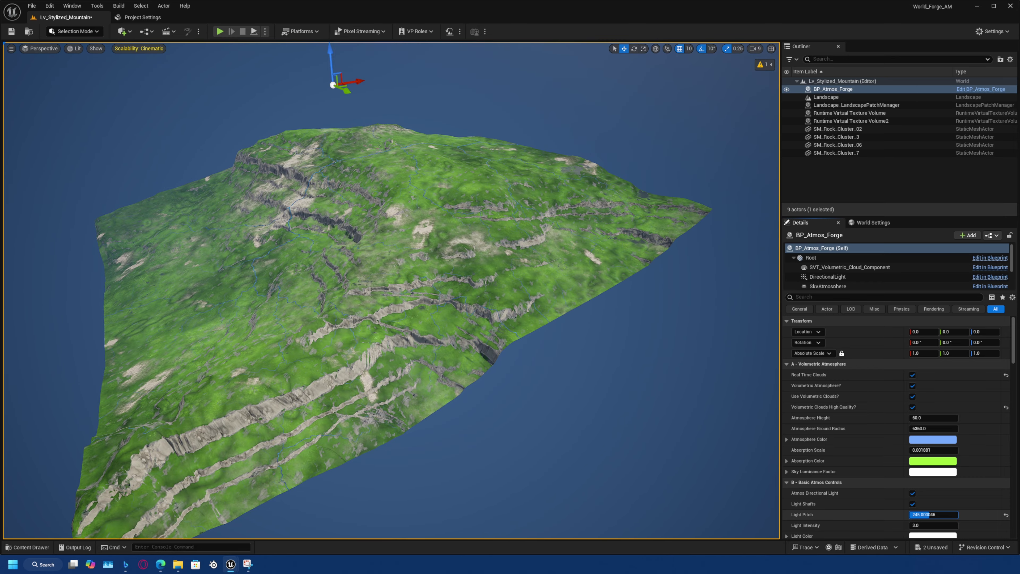
Fly back over the mountain and inspect the cliffs and streams under the new lighting.
right_drag(502, 290, 297, 245)
key(w)
key(s)
scroll(444, 247, down, 1)
key(w)
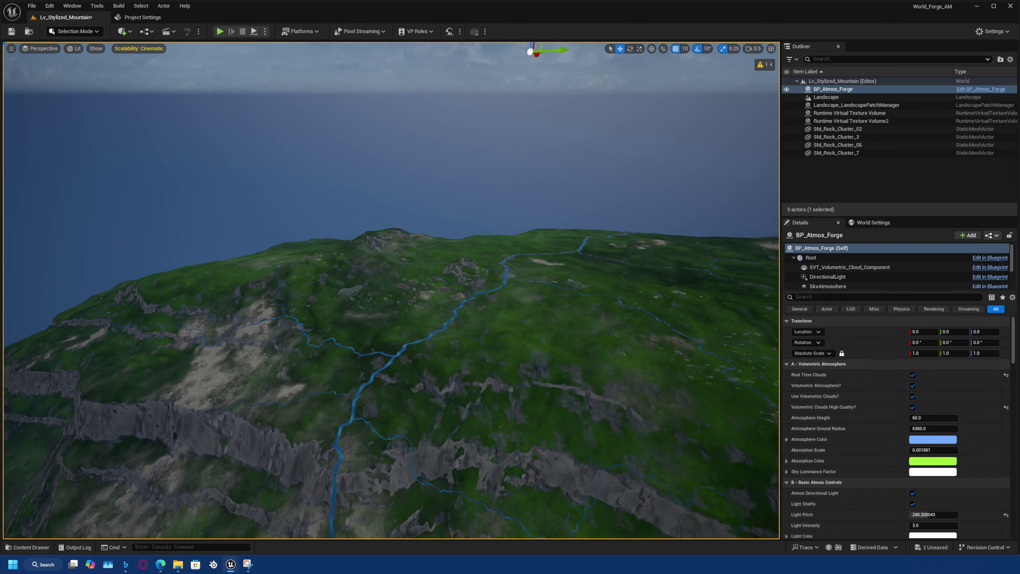
right_drag(349, 357, 345, 404)
key(s)
key(s)
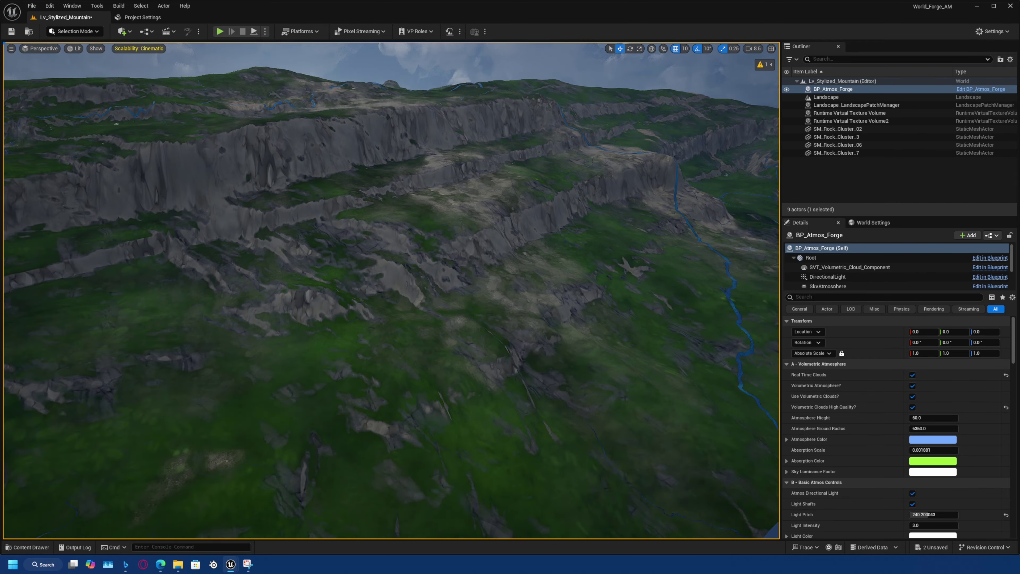
Back away from the cliffs and examine the mountain against the volumetric clouds in game view.
right_drag(306, 301, 298, 282)
key(s)
right_drag(257, 342, 269, 321)
right_drag(605, 251, 618, 233)
key(s)
right_drag(421, 290, 347, 275)
key(s)
right_drag(417, 300, 512, 309)
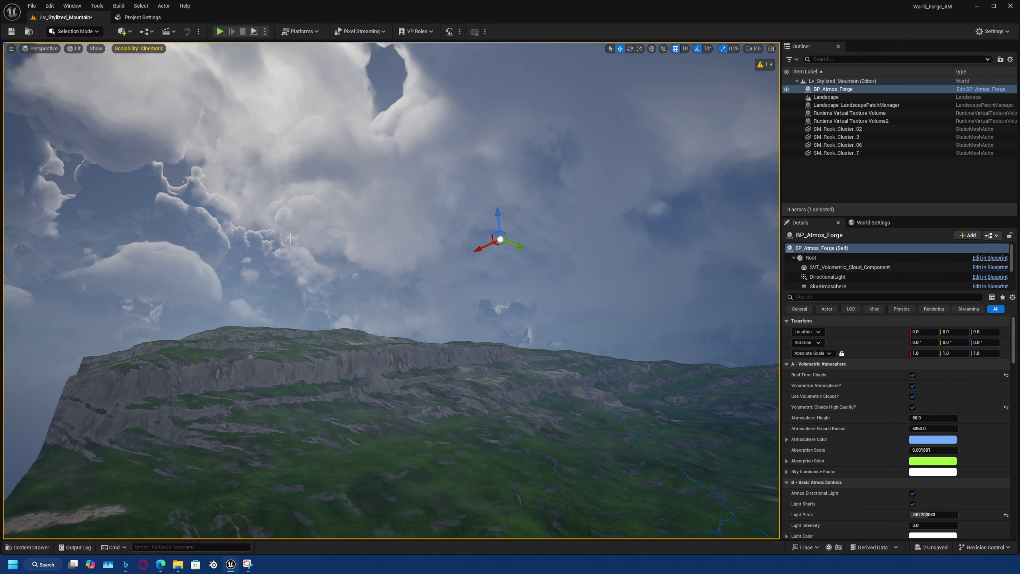
right_drag(385, 256, 457, 268)
key(g)
right_drag(389, 256, 297, 218)
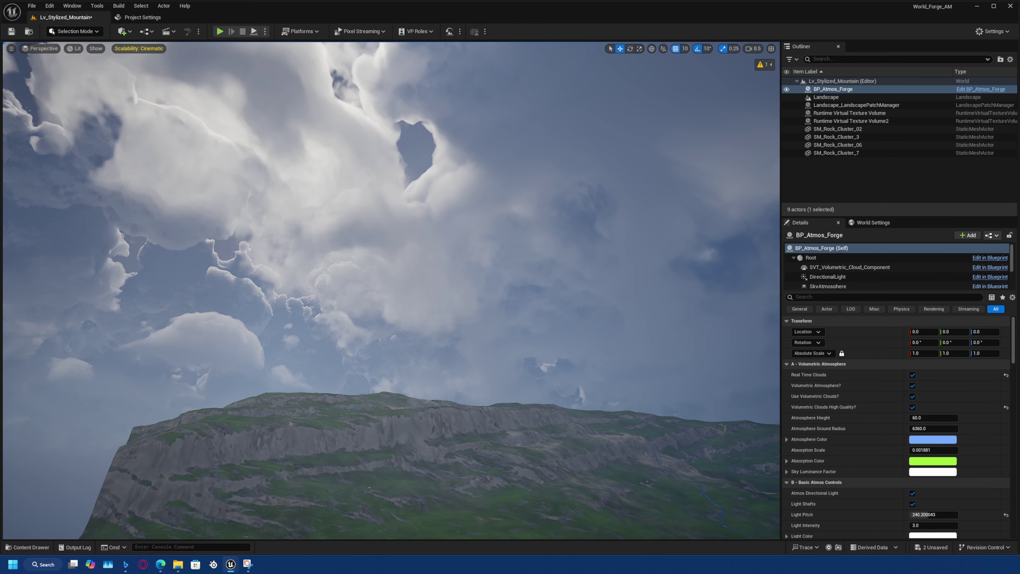
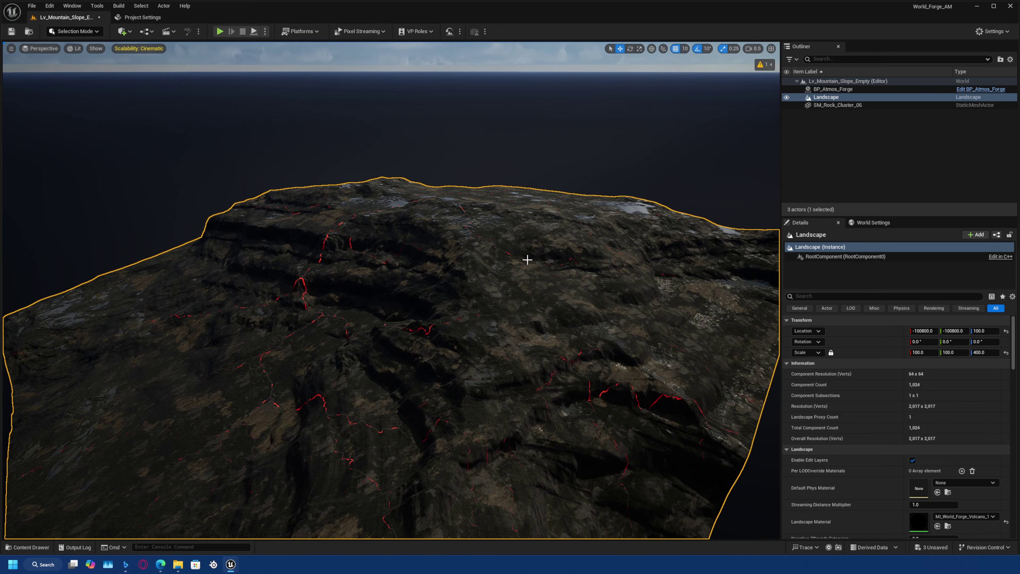
Inspect the volcanic landscape of Lv_Mountain_Slope_Empty and the thin lava streams across its slope.
scroll(526, 260, up, 2)
mouse_move(444, 290)
right_down()
mouse_move(444, 258)
mouse_move(443, 301)
right_up()
key(s)
right_drag(334, 244, 333, 265)
right_drag(444, 330, 447, 342)
key(w)
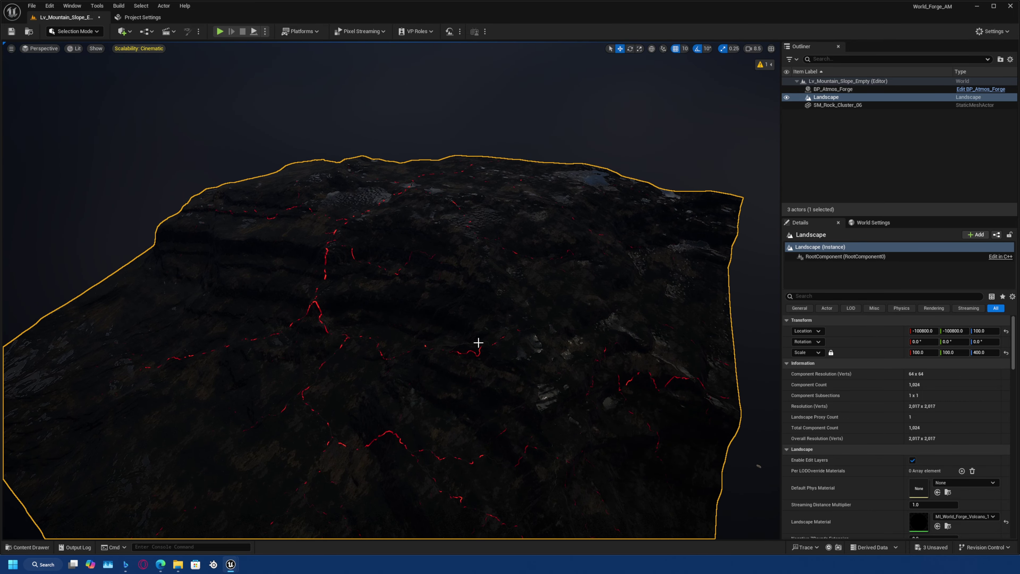
key(w)
right_drag(518, 354, 519, 371)
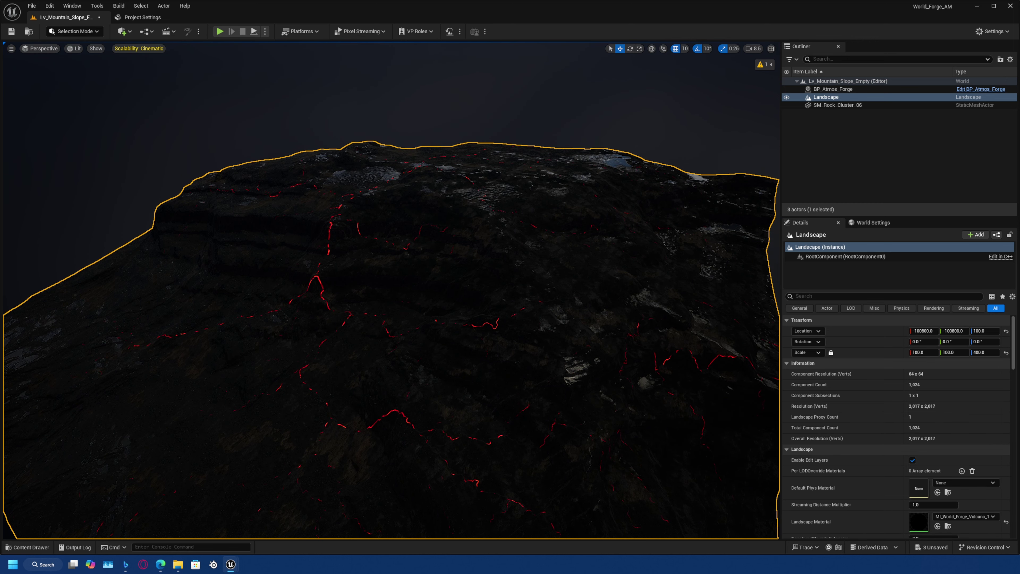
Bring up the volcano material instance window and search for river textures for the Landscape River Map.
drag(933, 67, 950, 106)
scroll(927, 290, down, 3)
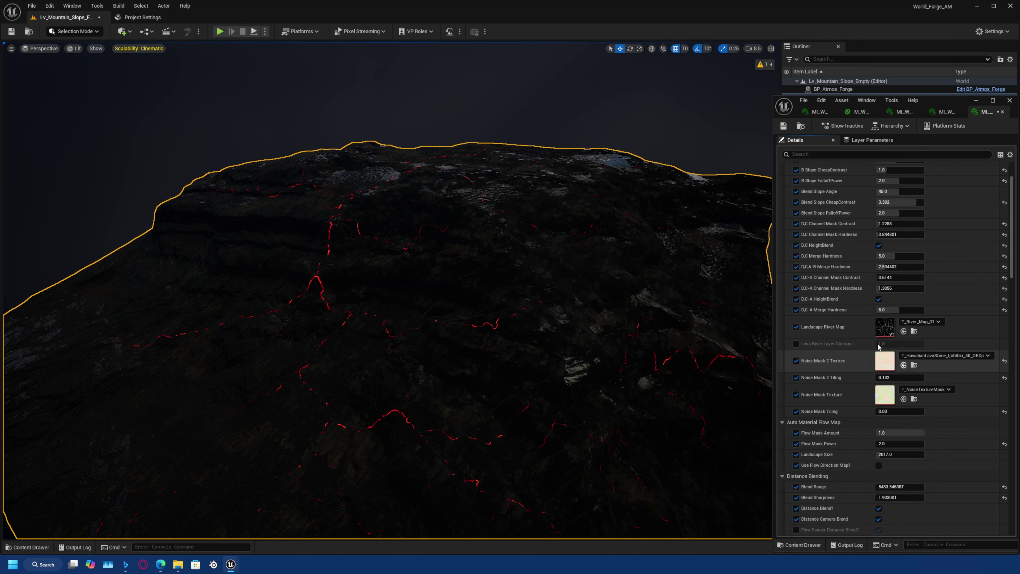
click(931, 323)
scroll(960, 405, down, 1)
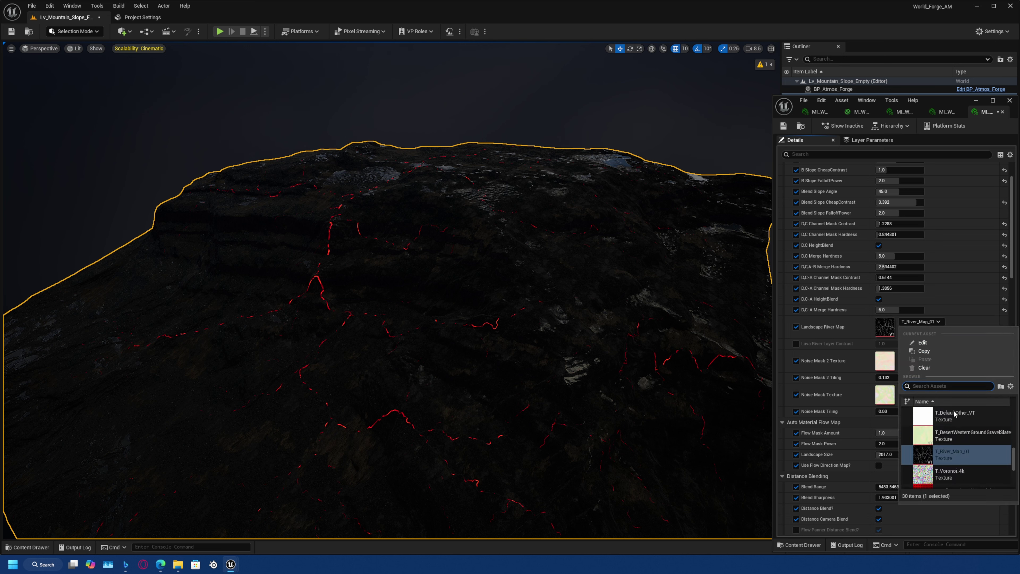
text(ri)
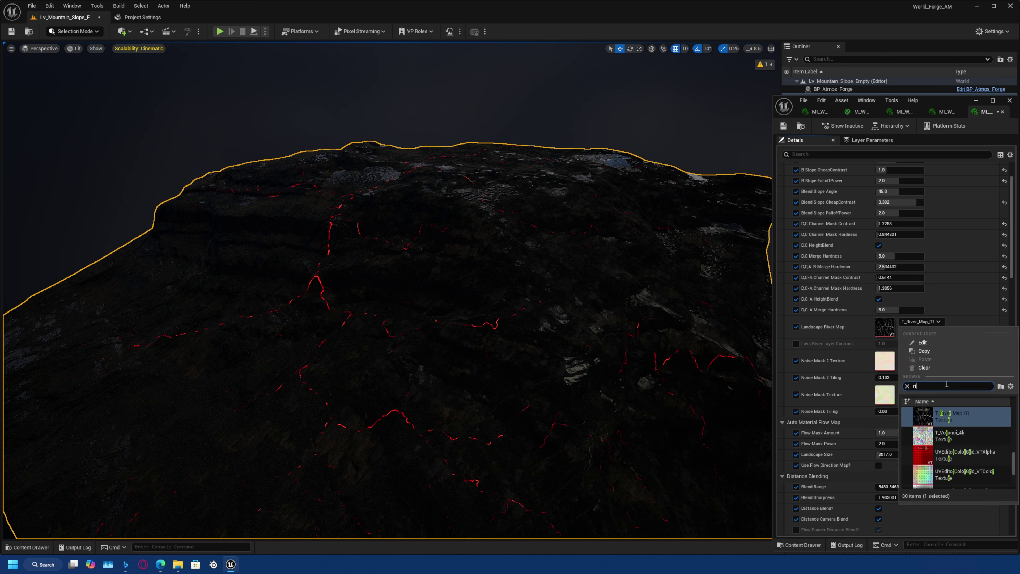
text(vbever)
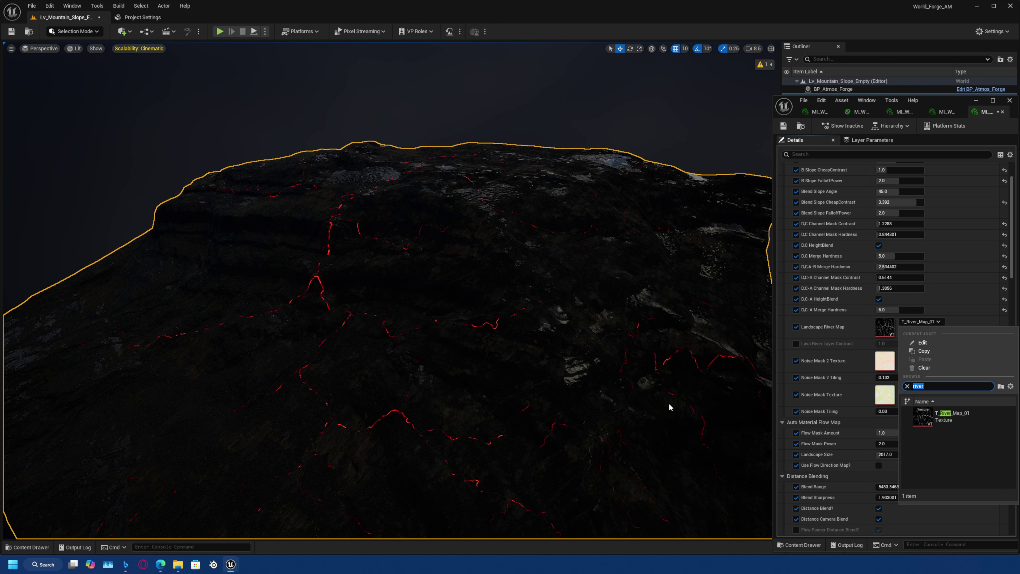
right_drag(669, 407, 682, 402)
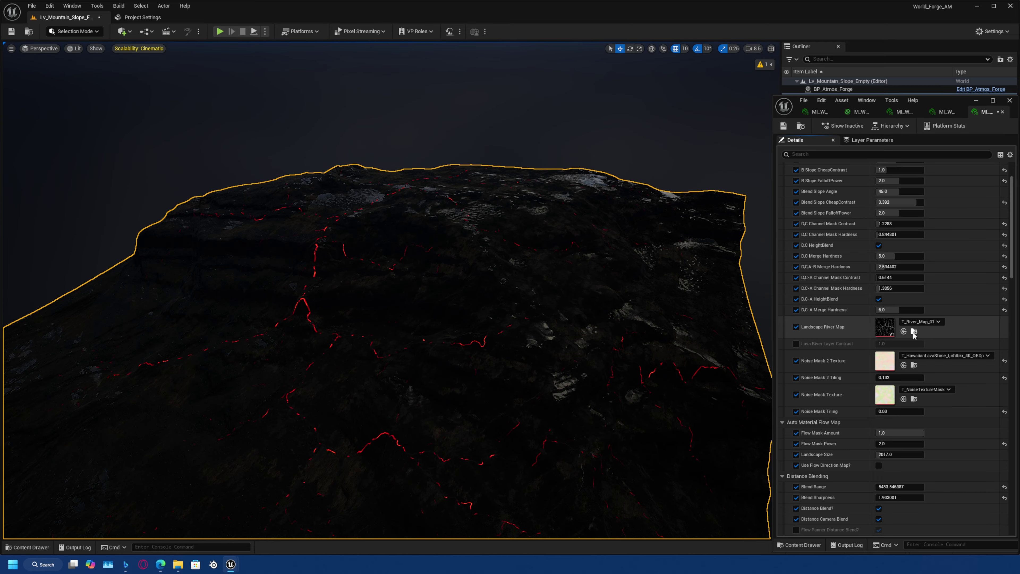
Locate the current river map in the T_Misc folder and assign Lava_Flow as the Landscape River Map instead.
click(914, 332)
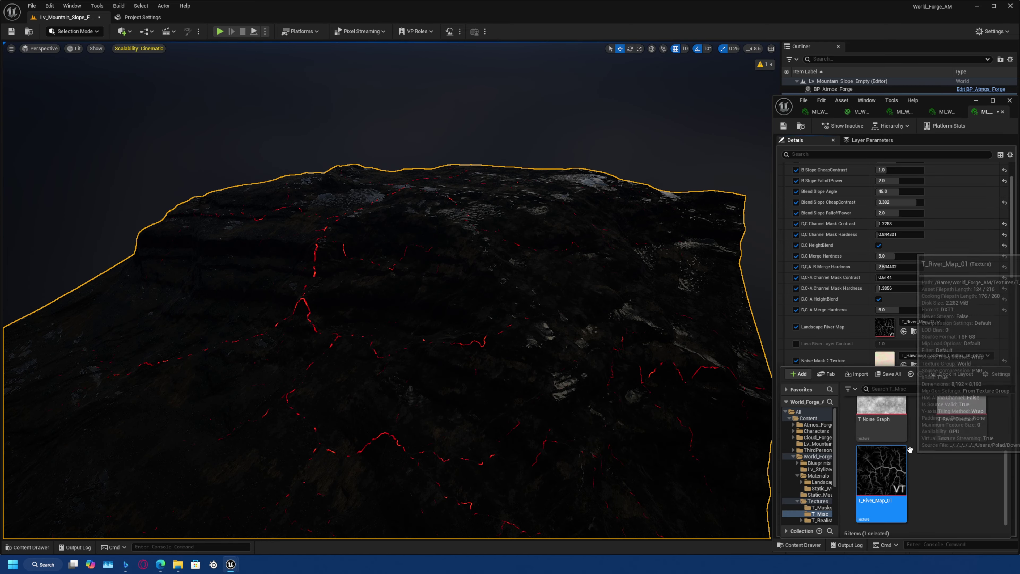
scroll(910, 449, up, 4)
click(881, 449)
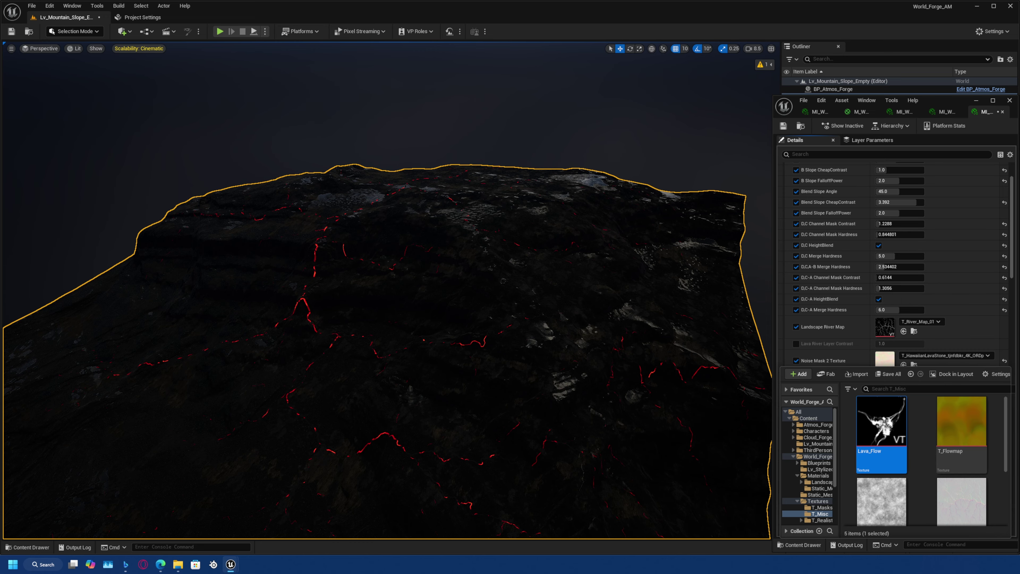
right_drag(682, 362, 659, 362)
click(904, 331)
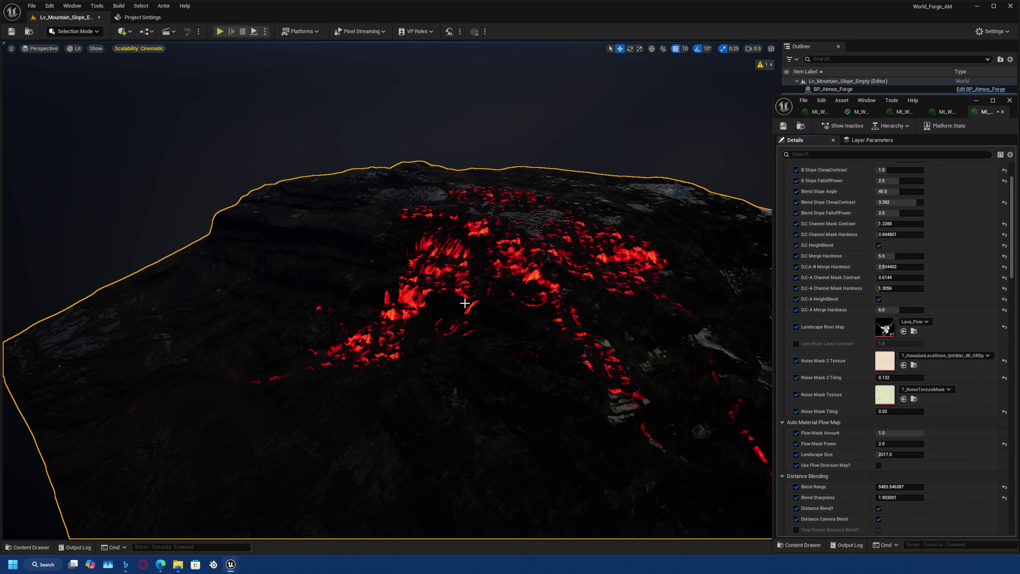
Select BP_Atmos_Forge, move the material instance window aside, and disable Use Volumetric Clouds.
right_drag(471, 288, 421, 213)
click(664, 148)
scroll(959, 437, up, 2)
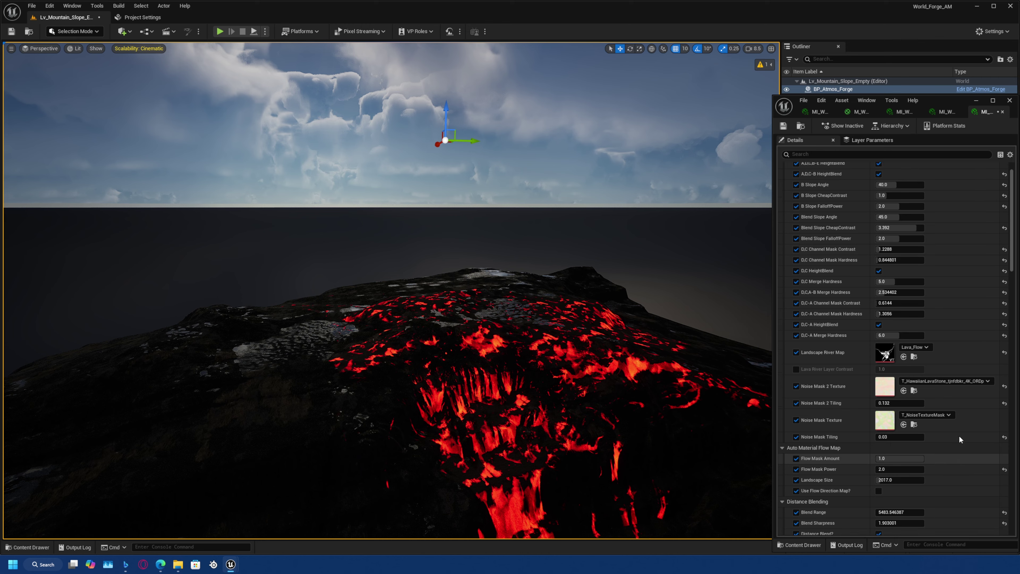
scroll(958, 436, up, 1)
drag(943, 99, 1019, 101)
click(912, 396)
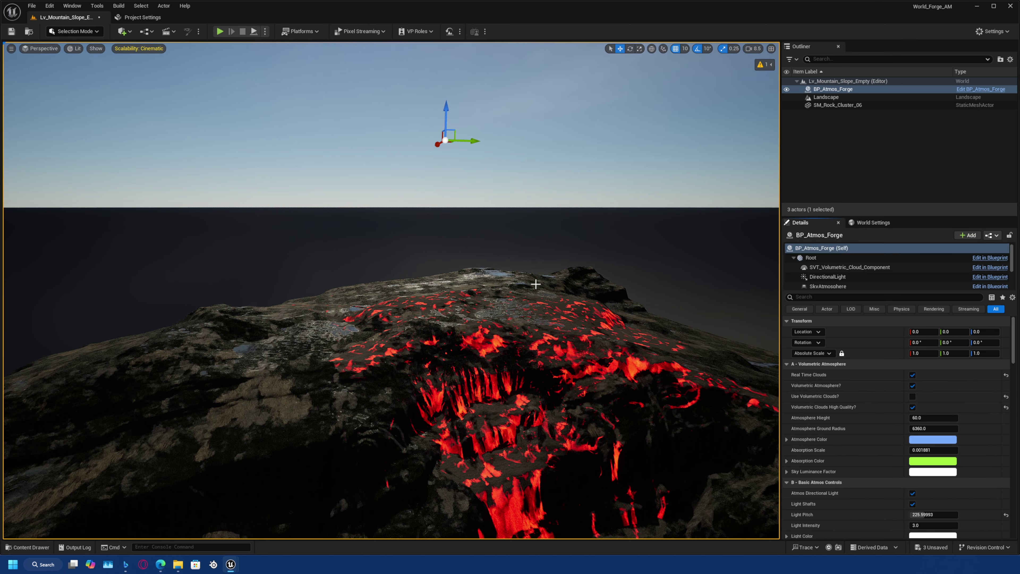
Step back from the lava flow, select the landscape, and bring the material instance window back into view.
right_drag(535, 282, 539, 314)
key(s)
click(539, 314)
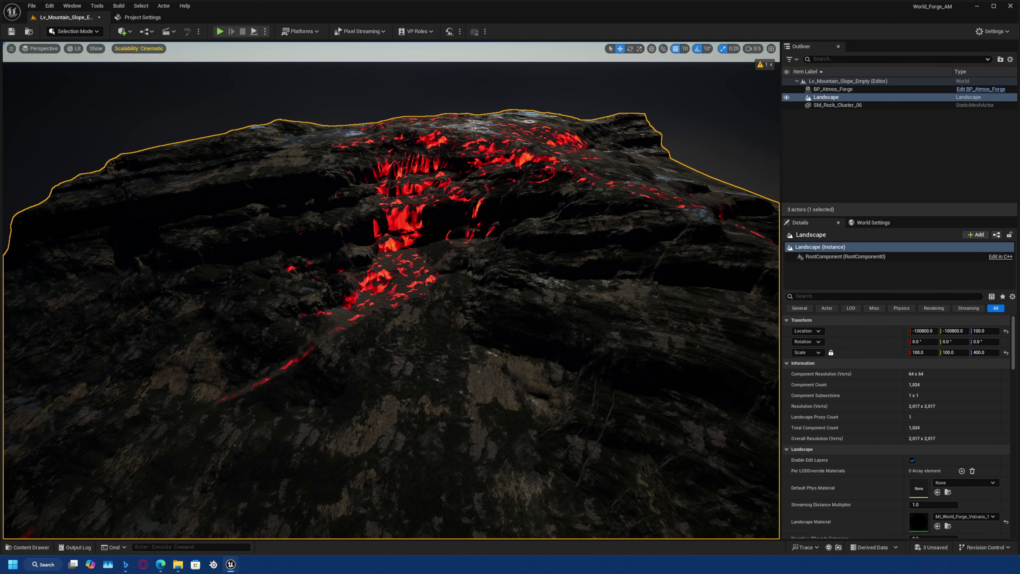
drag(1019, 101, 914, 69)
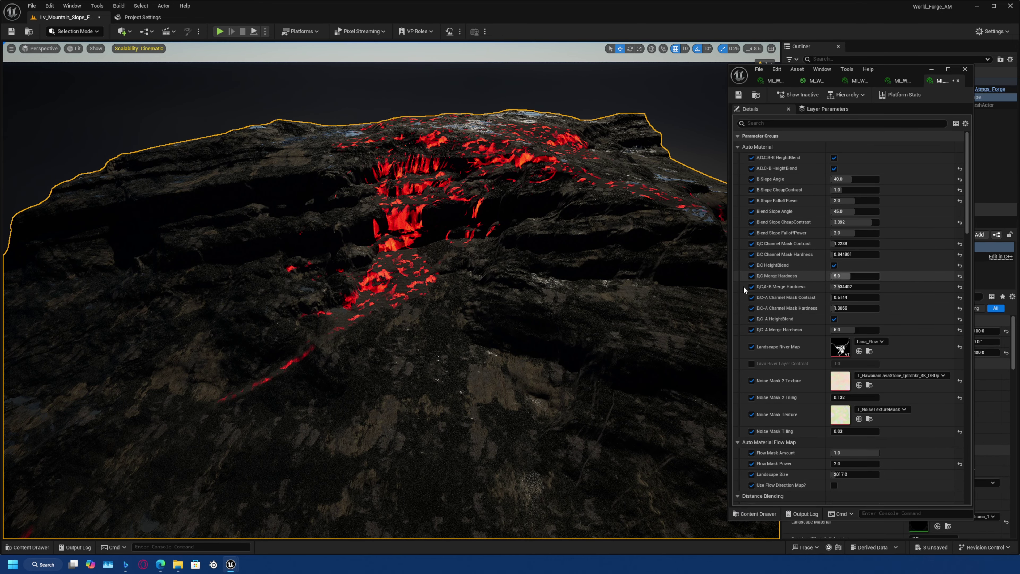
Set Noise Mask Tiling to 0.01 in the volcano material instance.
right_drag(389, 244, 373, 230)
scroll(893, 356, down, 10)
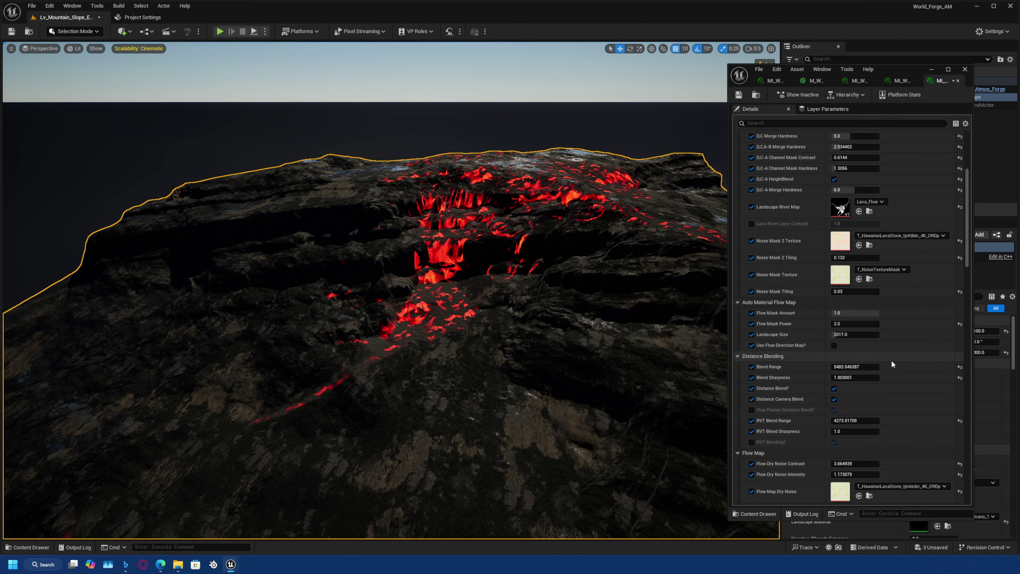
scroll(851, 370, up, 4)
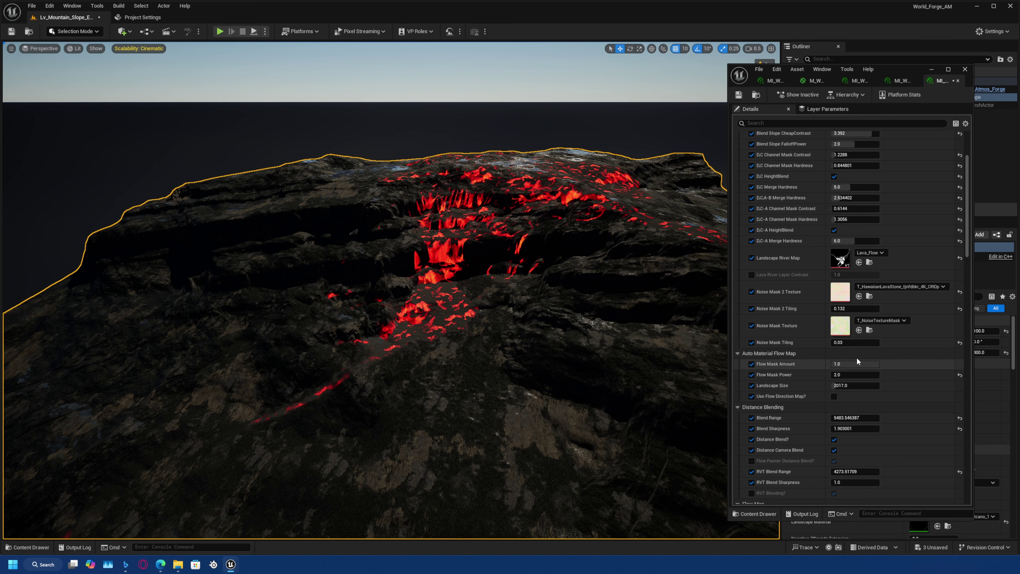
click(845, 341)
text(0.0)
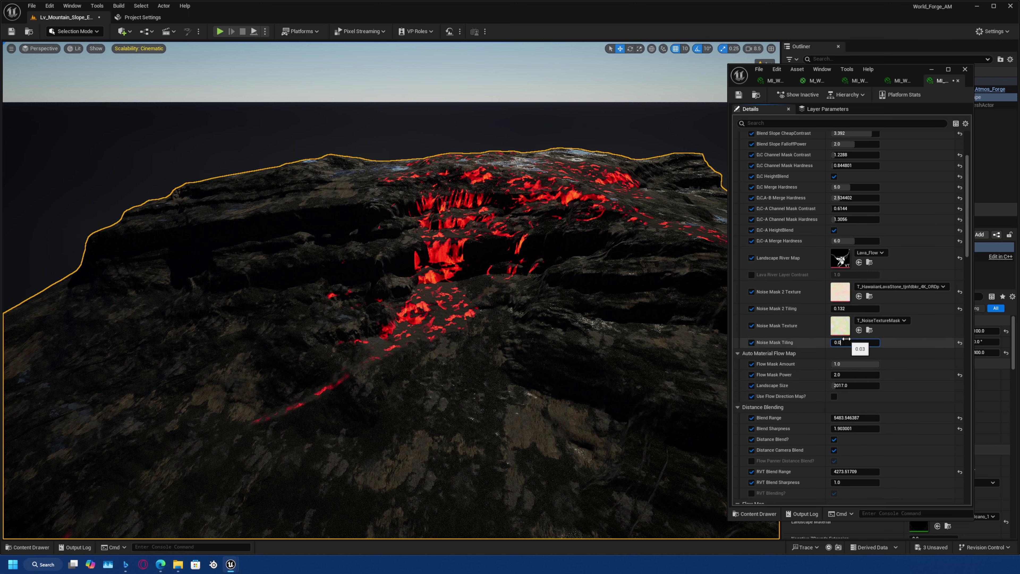
text(1)
key(Return)
Try Noise Mask 2 Tiling at 0.2 on the lava slope, settling on 0.01.
key(s)
right_drag(576, 472, 469, 481)
key(w)
key(w)
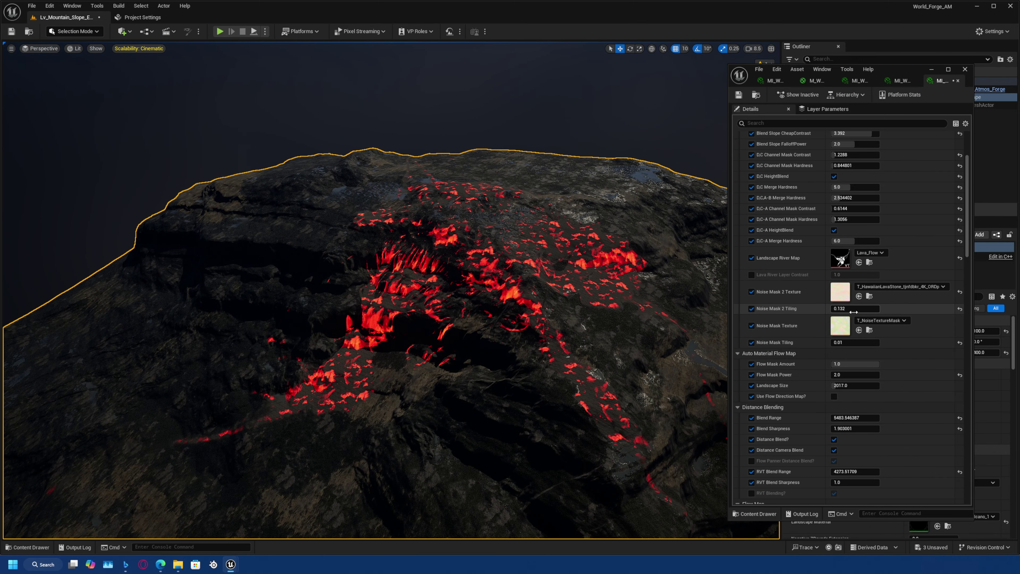
text(.2)
key(Return)
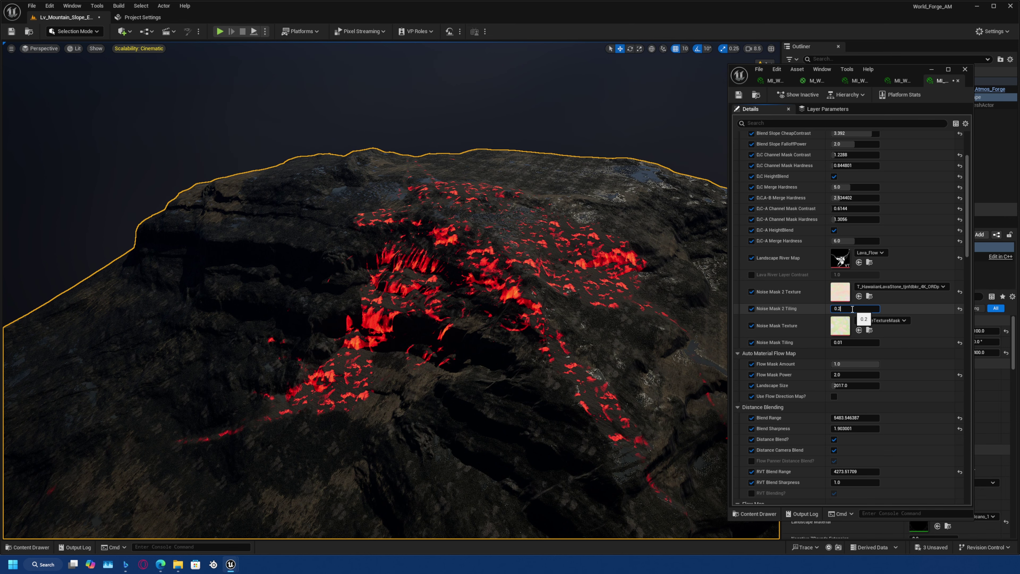
text(0.01)
key(Return)
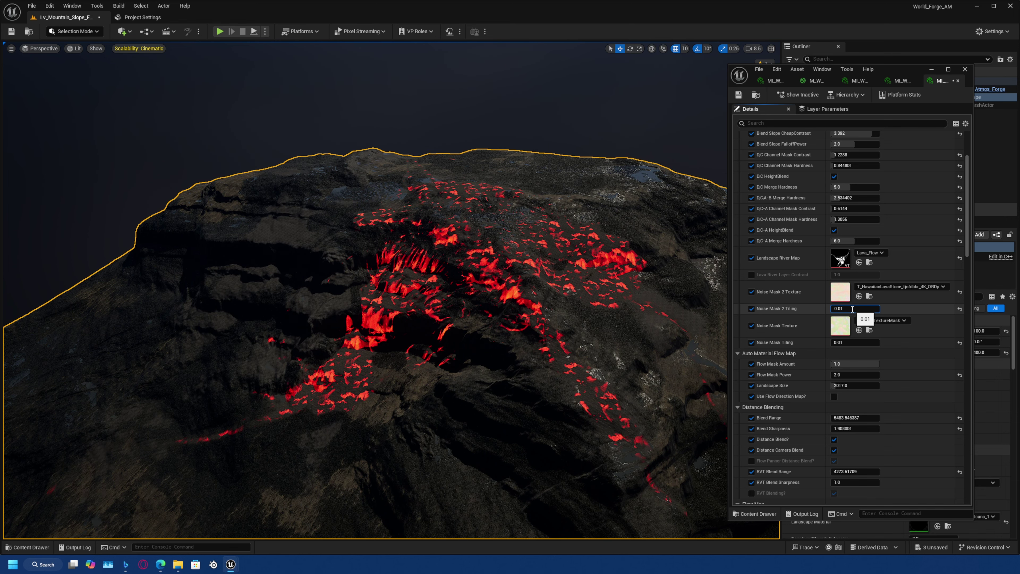
Browse the material instance down to the layer settings and expand the Material B and Material D groups.
key(w)
right_drag(613, 341, 541, 370)
right_drag(406, 385, 526, 385)
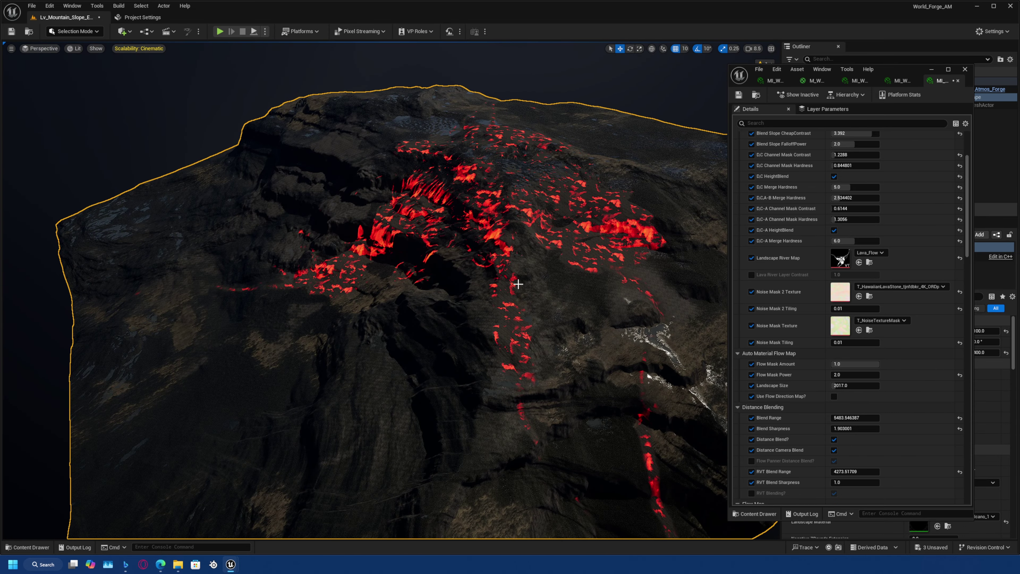
scroll(517, 282, up, 3)
scroll(837, 284, down, 15)
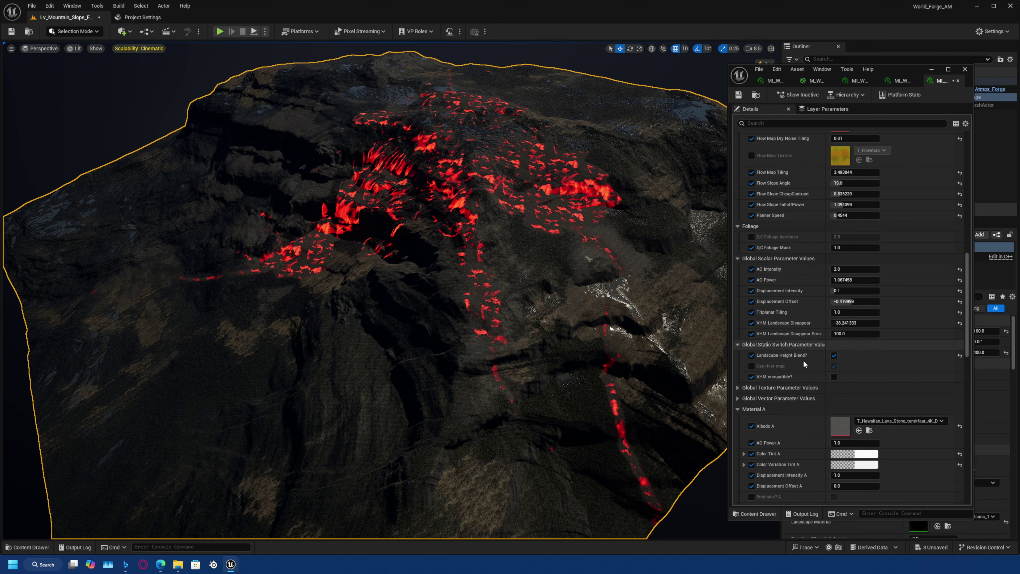
scroll(792, 356, down, 10)
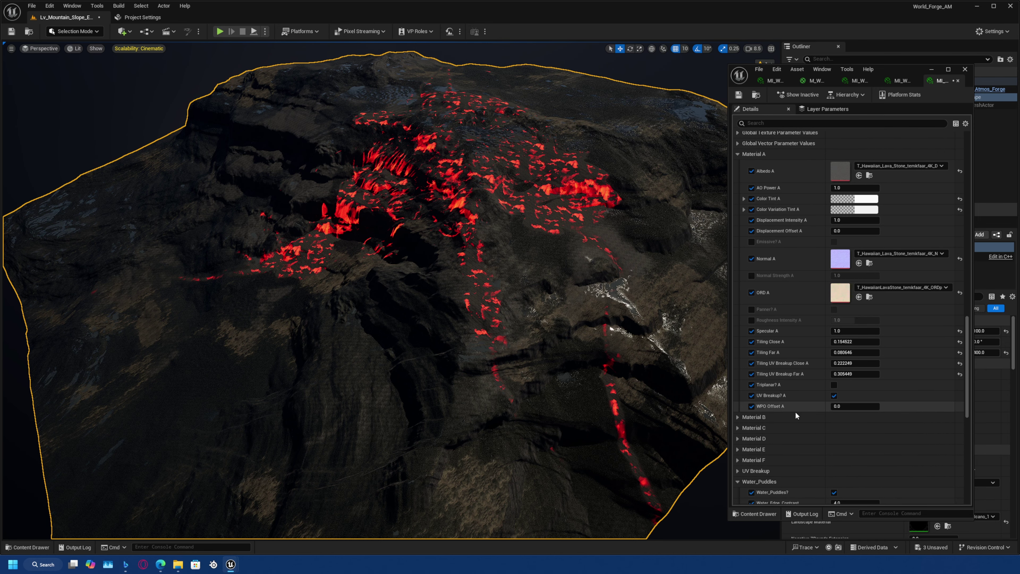
click(738, 417)
scroll(795, 416, down, 10)
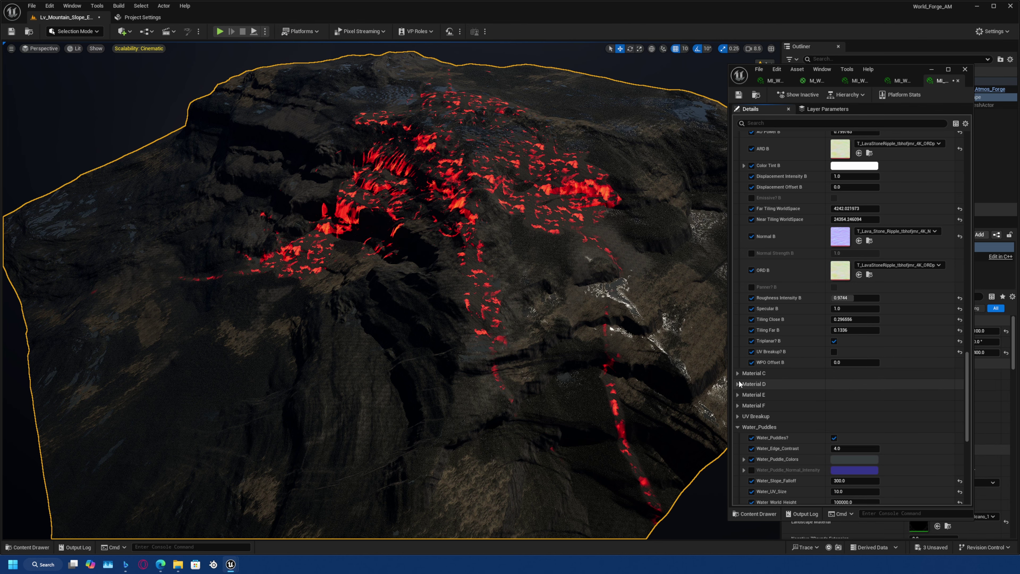
click(738, 384)
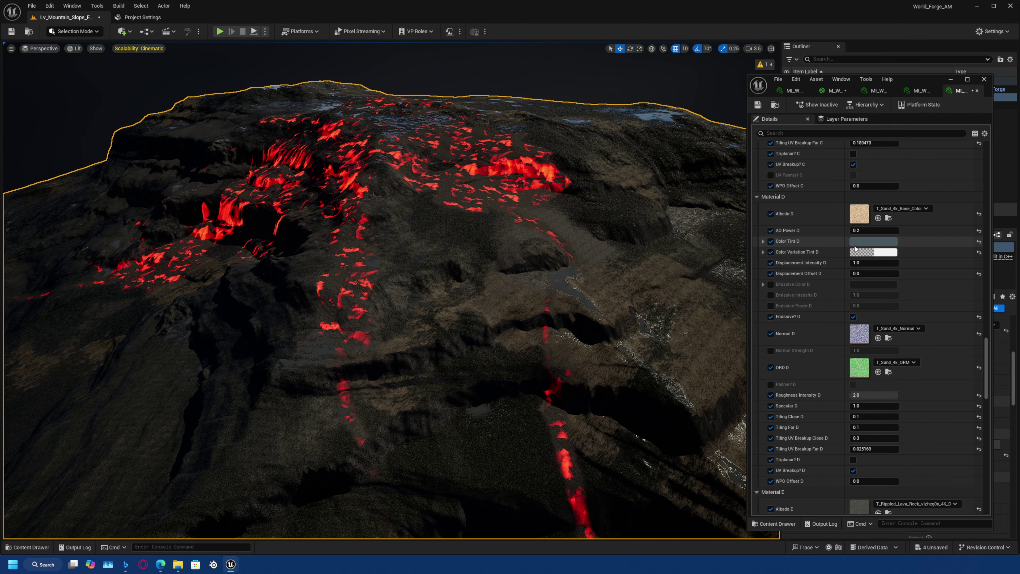
Try a dark red Color Tint D on Material D and inspect which parts of the slope it covers.
click(870, 241)
drag(892, 298, 951, 307)
click(979, 437)
right_drag(401, 360, 400, 385)
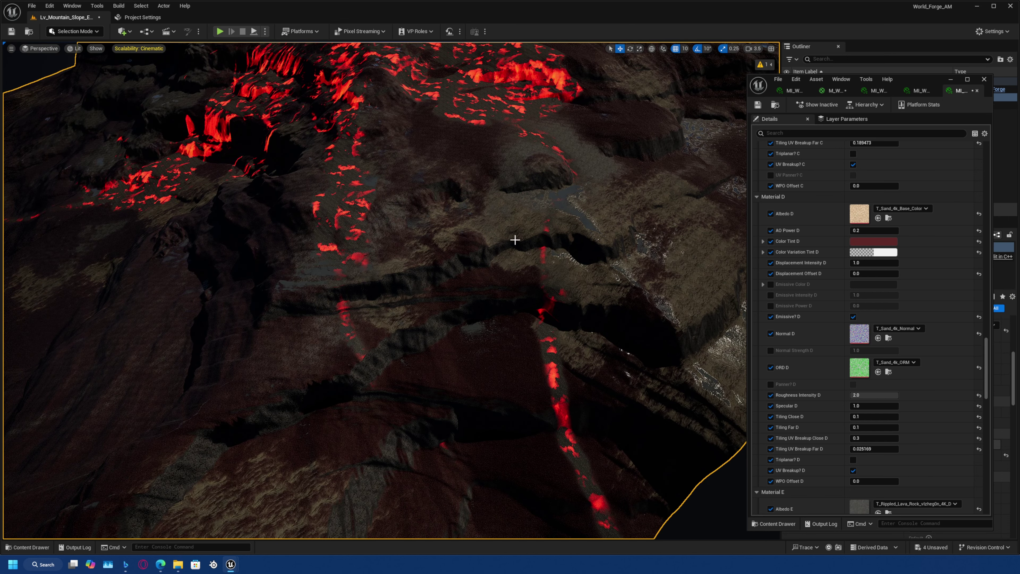
right_drag(514, 240, 488, 225)
right_drag(289, 341, 506, 330)
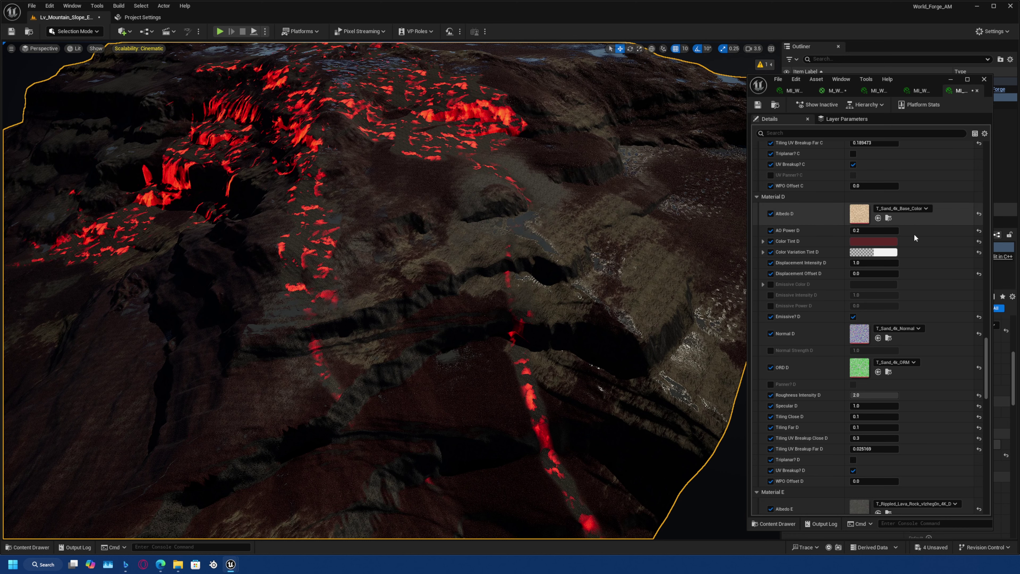
Reset Color Tint D to its default white, then undo the reset.
click(979, 241)
right_drag(548, 339, 579, 348)
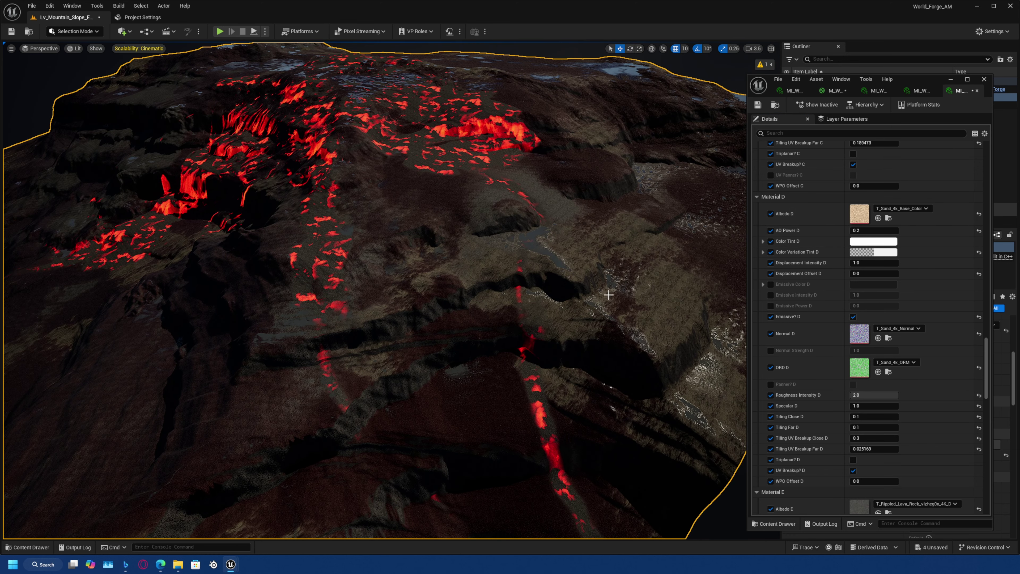
key(ctrl+z)
Set Material D's Color Tint to a dark blue-grey, about R 0.048, G 0.070, B 0.115.
click(874, 242)
click(906, 301)
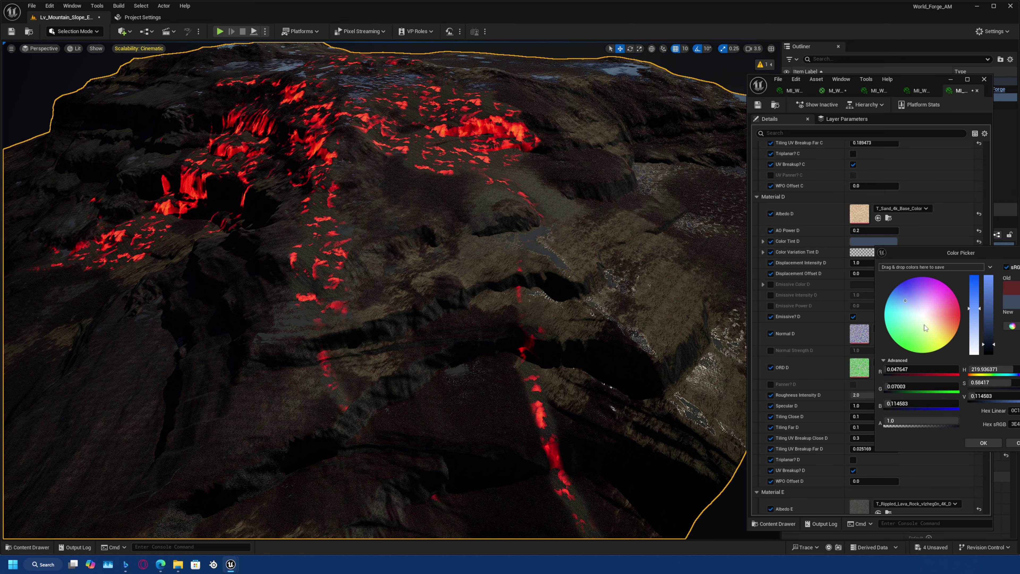
click(990, 444)
mouse_move(555, 285)
right_down()
mouse_move(580, 285)
mouse_move(540, 283)
right_up()
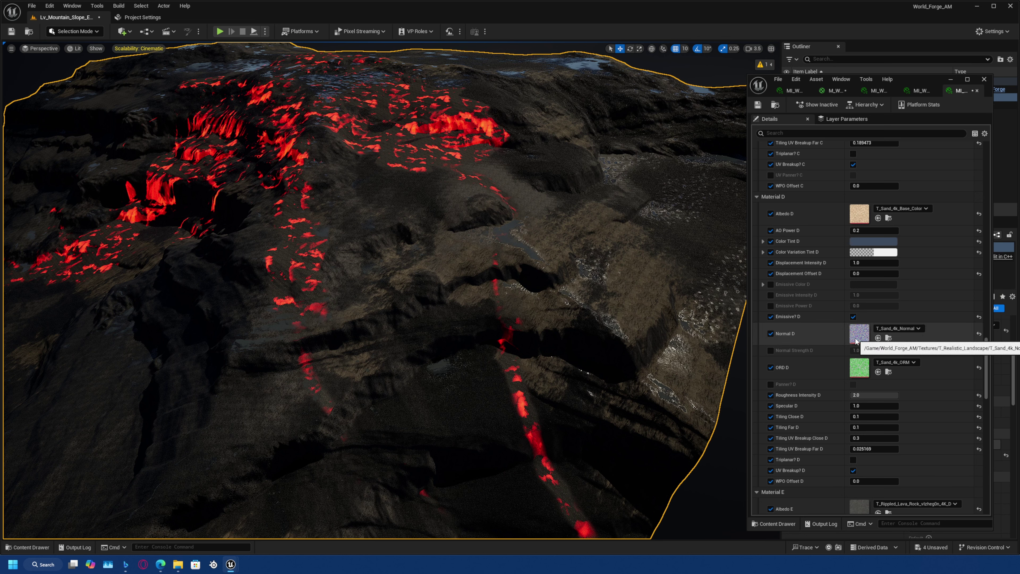
Preview a purple Color Tint C on Material C, then discard the colour change.
scroll(857, 341, down, 10)
scroll(857, 341, up, 10)
scroll(857, 341, up, 6)
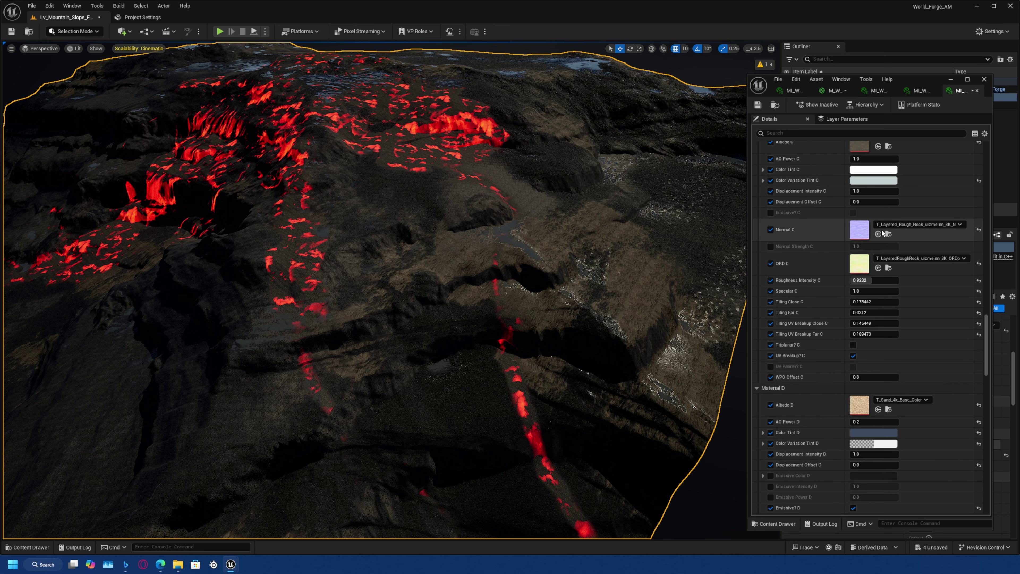
click(872, 209)
mouse_move(899, 277)
mouse_down()
mouse_move(898, 292)
mouse_move(920, 266)
mouse_up()
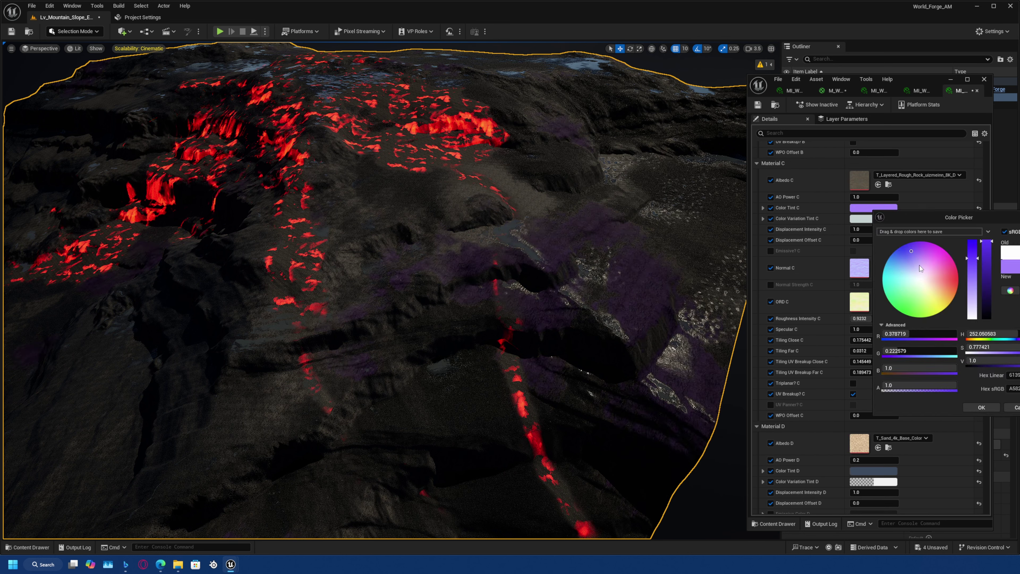
click(1013, 408)
right_drag(537, 294, 518, 294)
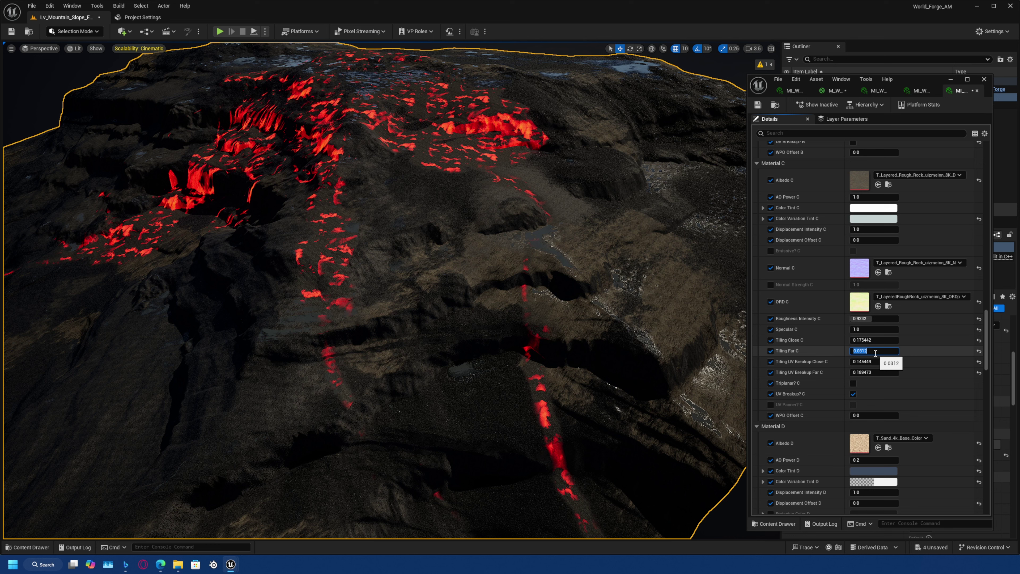
Try Material C's Tiling Far at 0.01, 0.02 and 0.1, settling on 0.001.
key(Return)
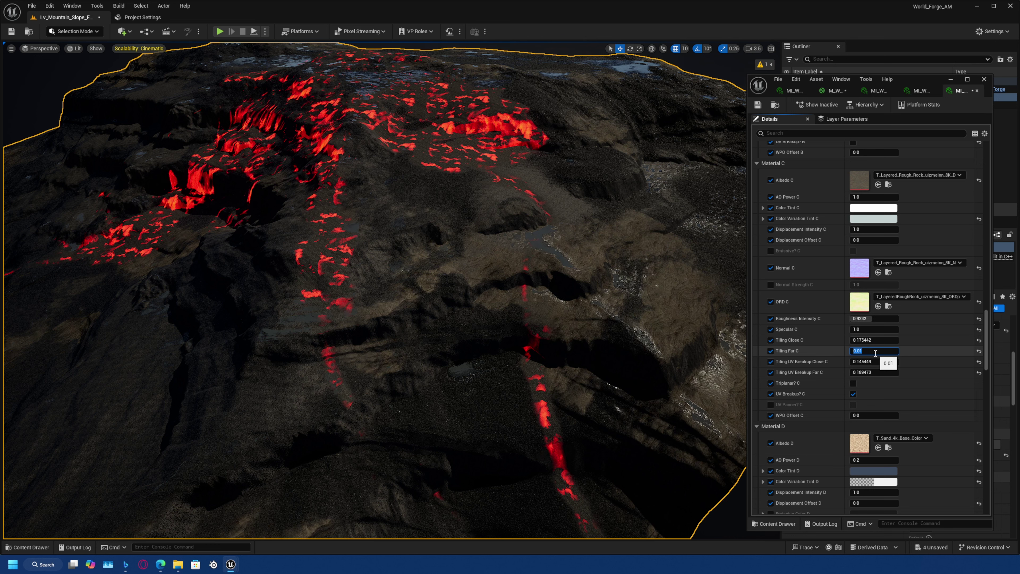
text(0.02)
key(Return)
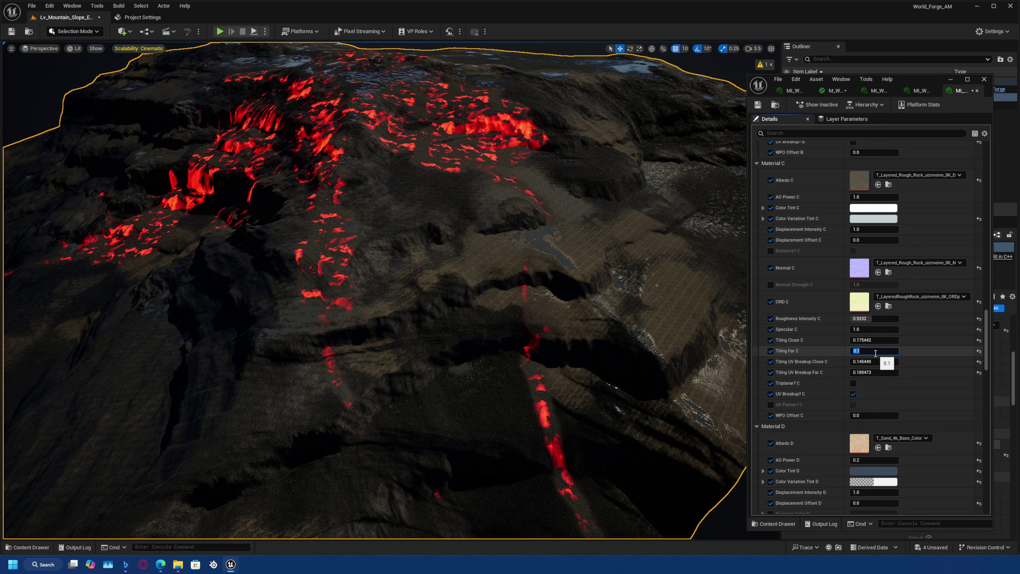
text(0.001)
key(Return)
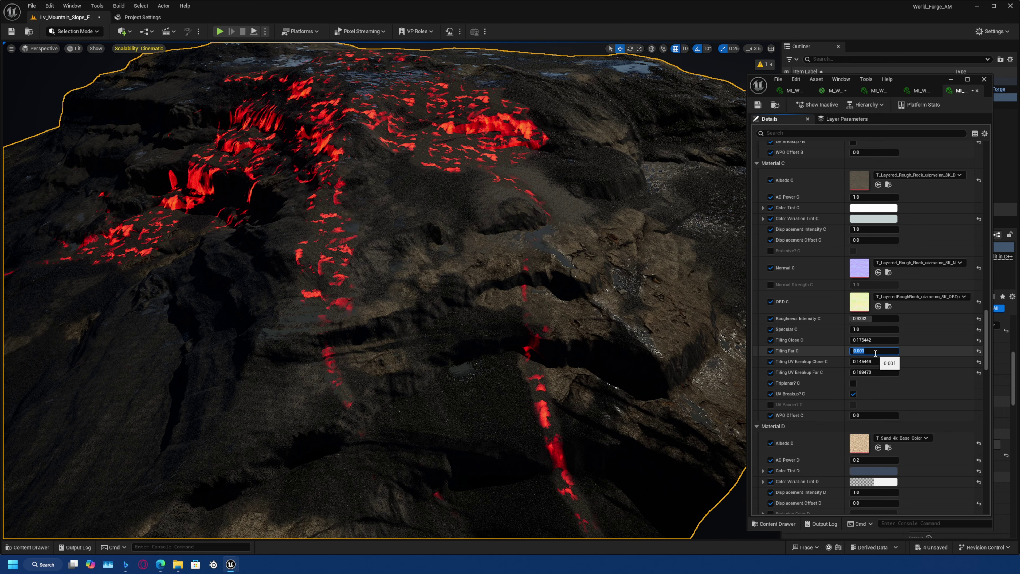
Try a Tiling Far value of 0.001 on Material D.
mouse_move(594, 336)
right_down()
mouse_move(600, 345)
mouse_move(593, 336)
right_up()
right_drag(490, 244, 488, 234)
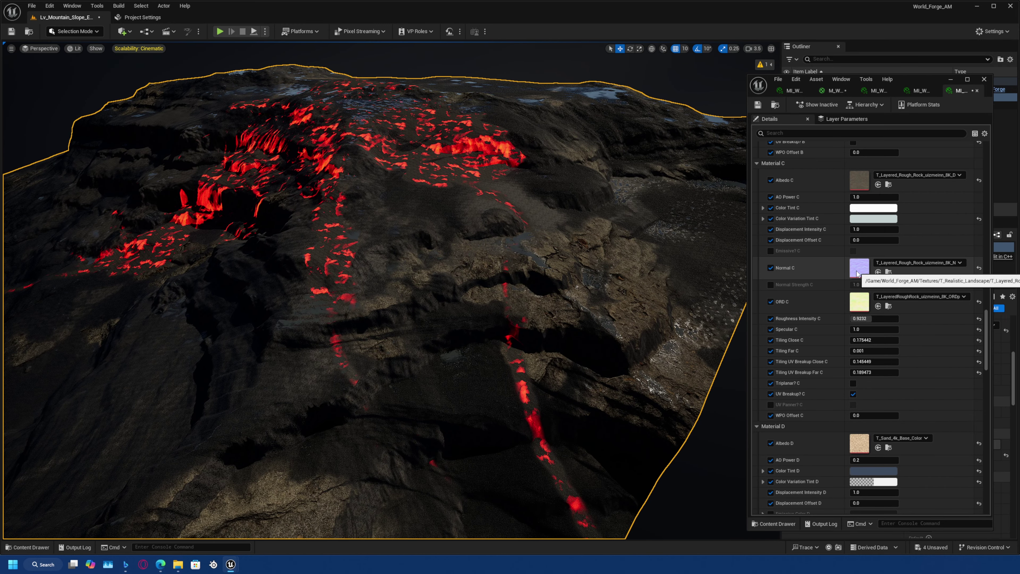
scroll(863, 290, down, 4)
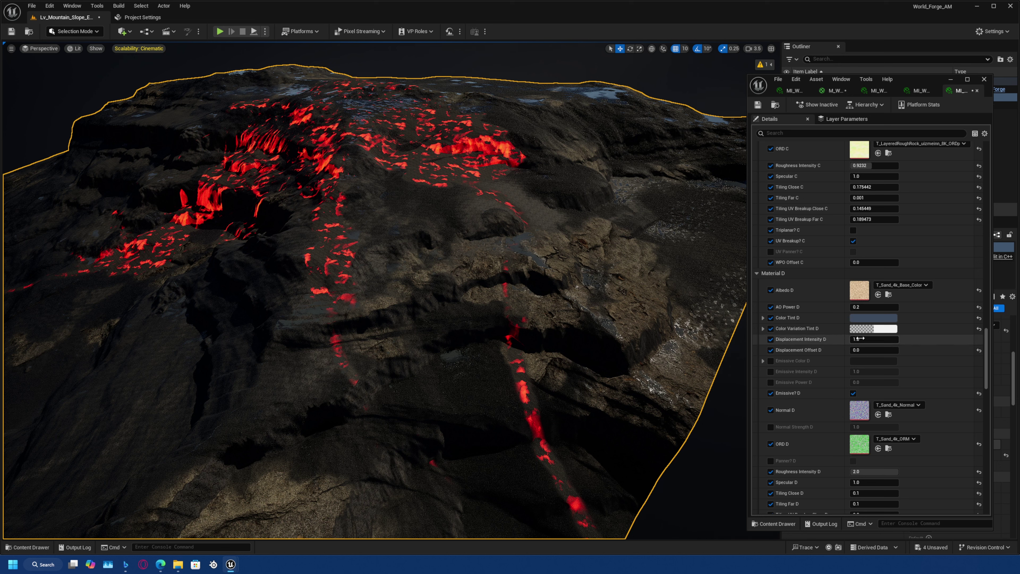
scroll(851, 402, down, 5)
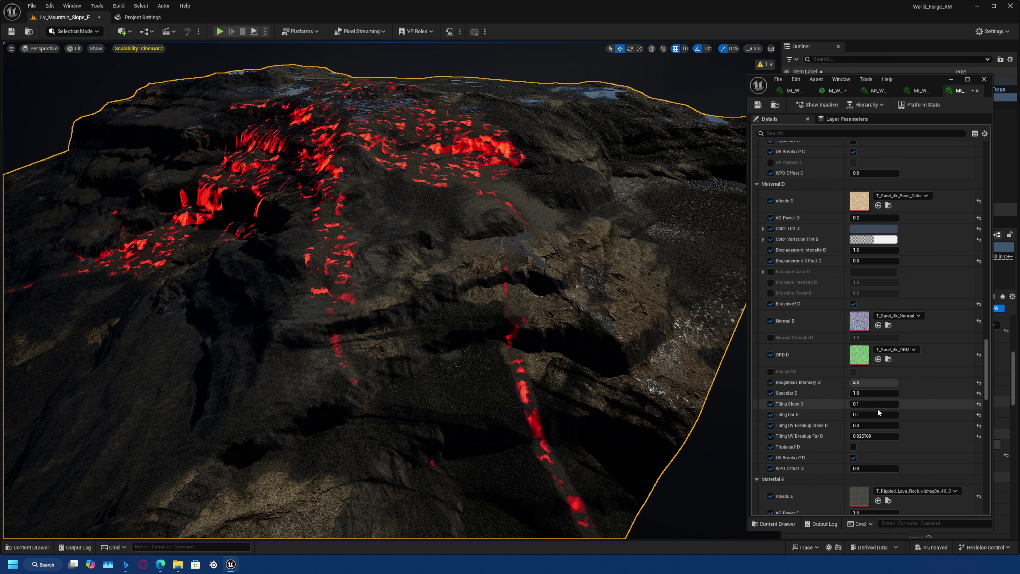
click(878, 407)
click(878, 413)
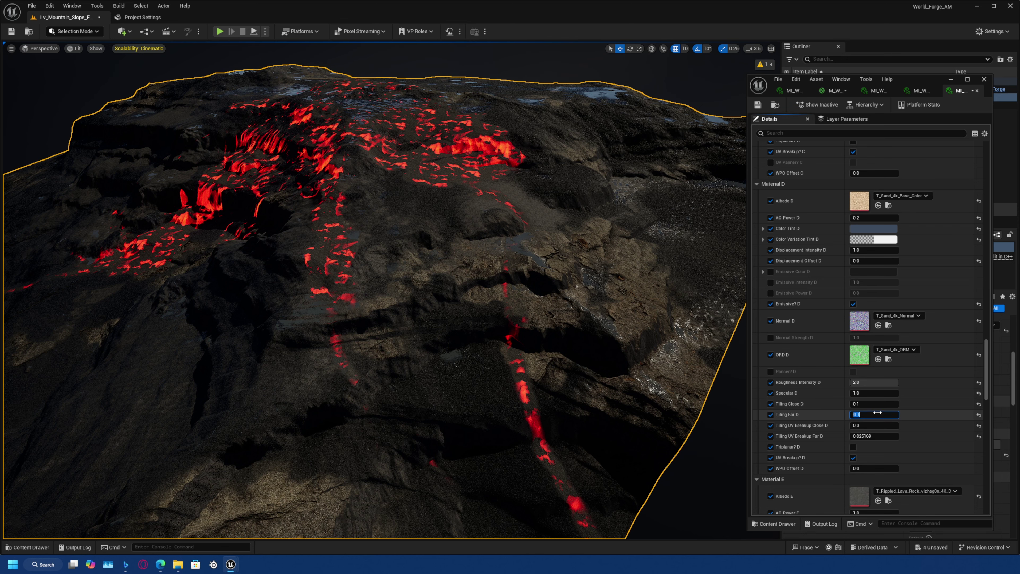
key(Return)
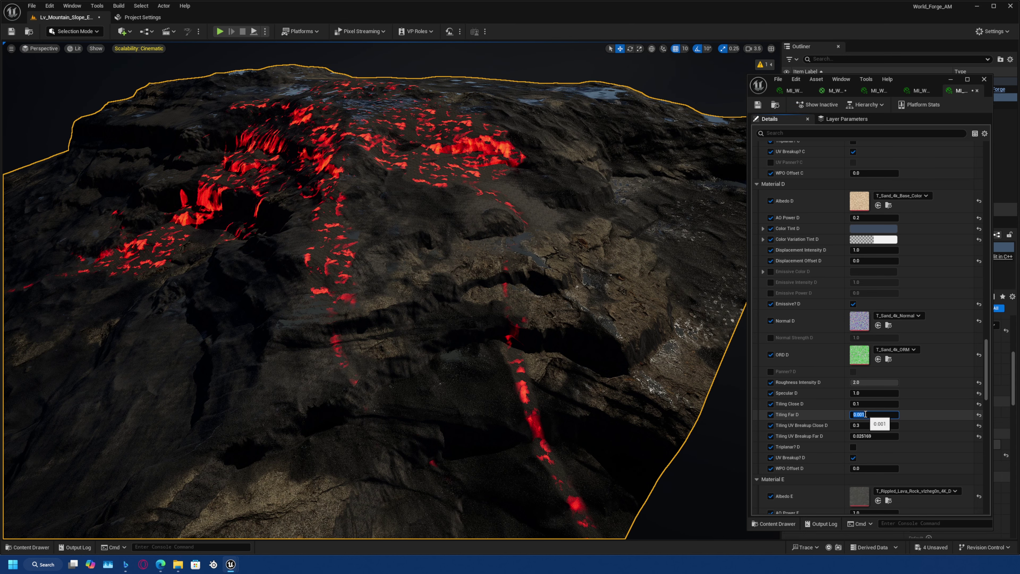
Inspect the slope's distant tiling from several angles and set Material D's Tiling Far to 0.01.
right_drag(585, 241, 582, 213)
key(s)
scroll(594, 249, up, 2)
scroll(510, 171, up, 2)
right_drag(510, 171, 518, 241)
key(w)
key(s)
mouse_move(524, 319)
right_down()
mouse_move(570, 309)
mouse_move(523, 319)
right_up()
key(w)
mouse_move(469, 379)
right_down()
mouse_move(494, 398)
mouse_move(469, 380)
right_up()
key(s)
mouse_move(472, 323)
right_down()
mouse_move(430, 301)
mouse_move(472, 323)
right_up()
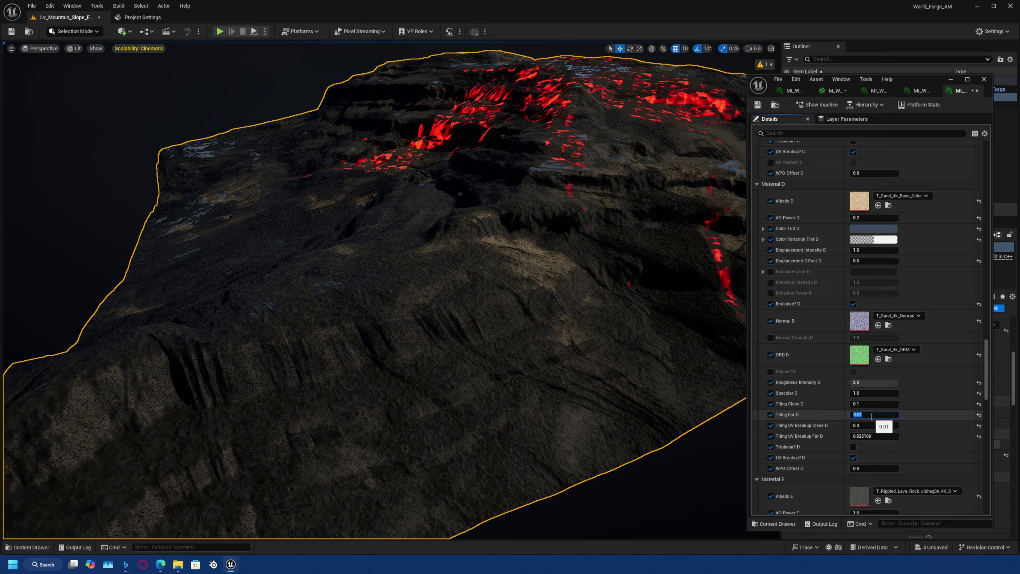
Examine the retiled rock, lava and puddle areas of the landscape from a distance and close to the ground.
key(s)
right_drag(474, 321, 495, 300)
key(w)
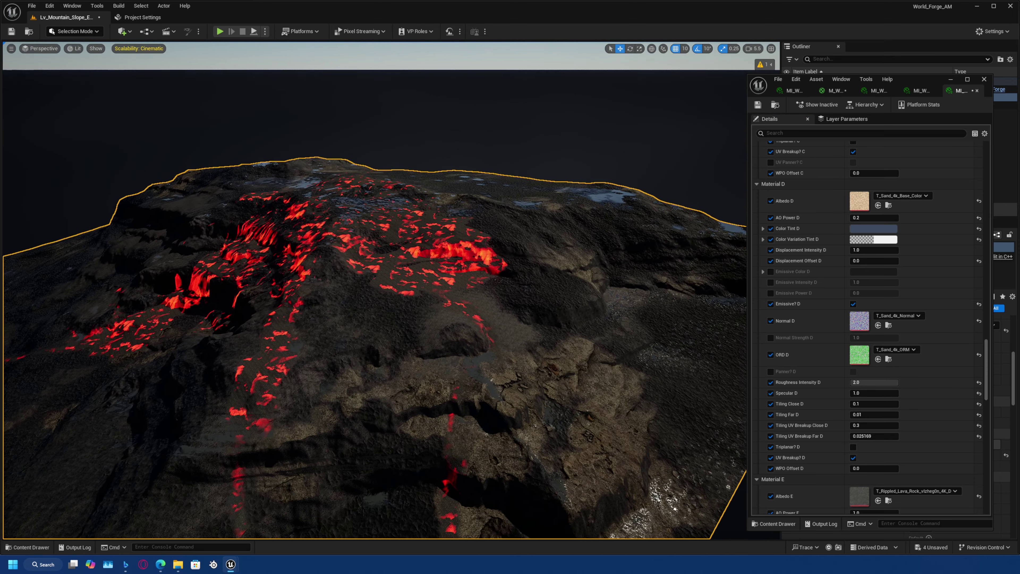
key(w)
right_drag(415, 324, 451, 331)
scroll(415, 324, up, 1)
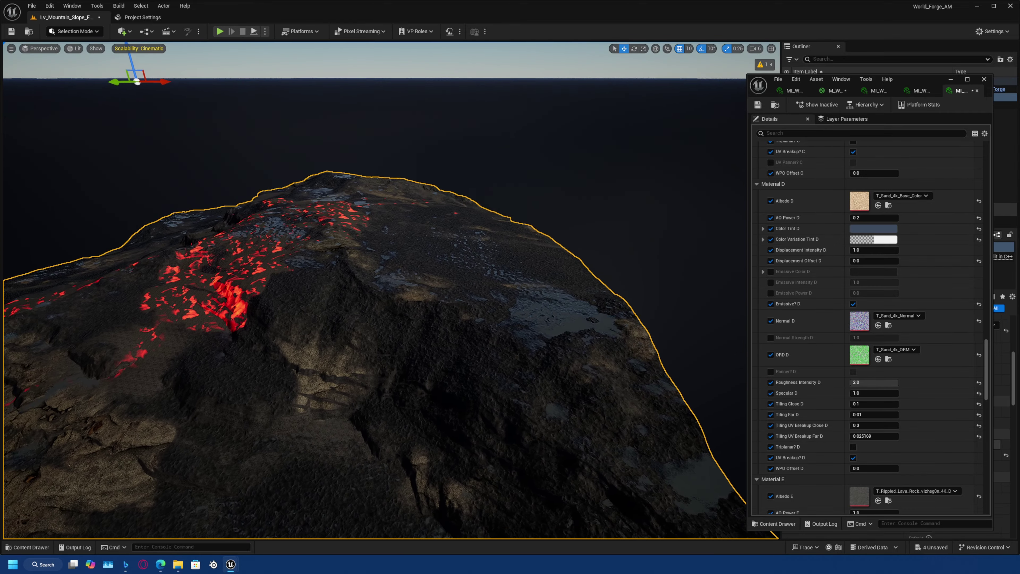
right_drag(405, 312, 380, 351)
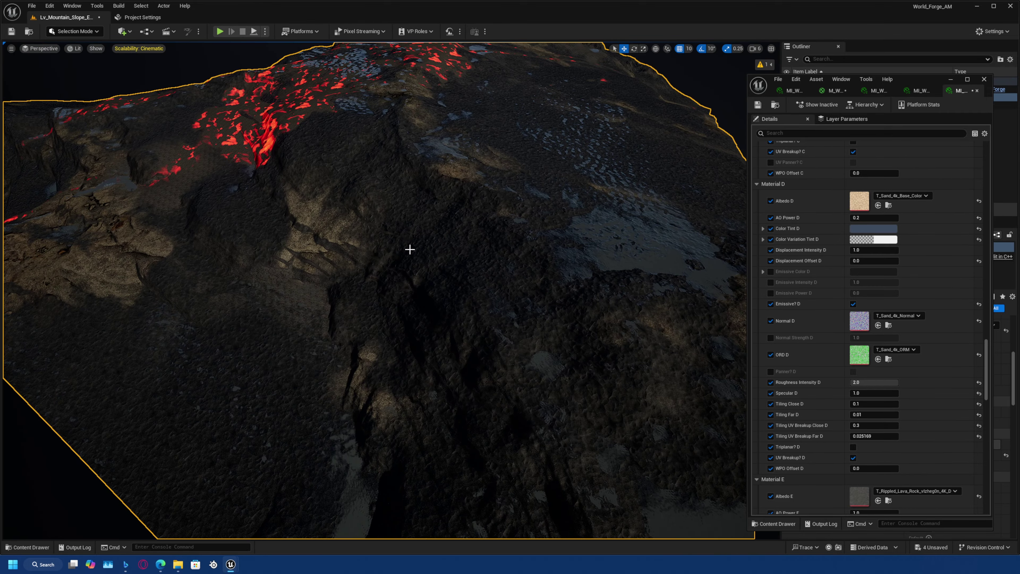
right_drag(409, 251, 420, 197)
right_drag(409, 251, 401, 301)
key(w)
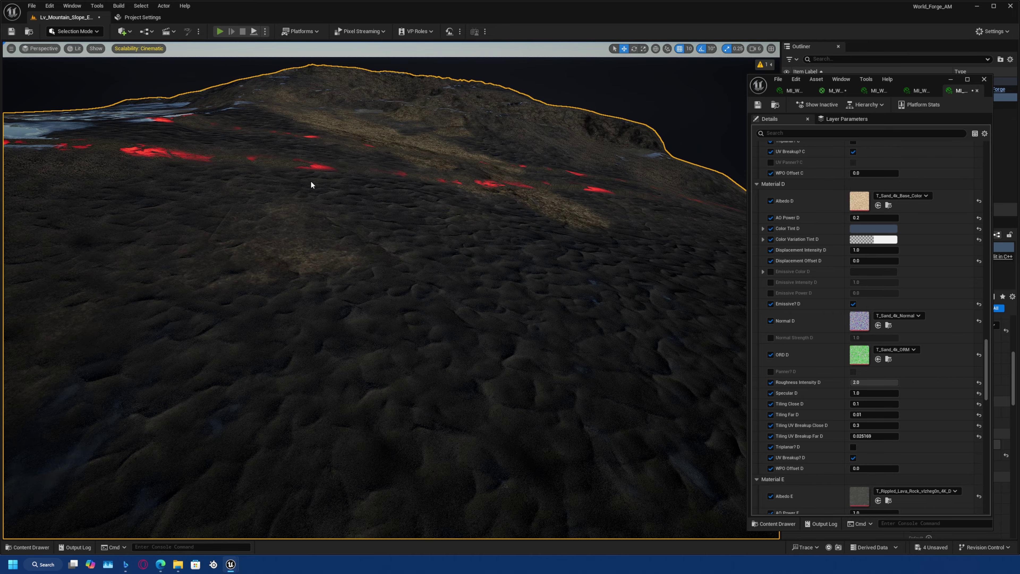
Play-test the level by running and jumping across the dark sand and puddles, and view the lava-covered mountain slope from above.
key(alt+p)
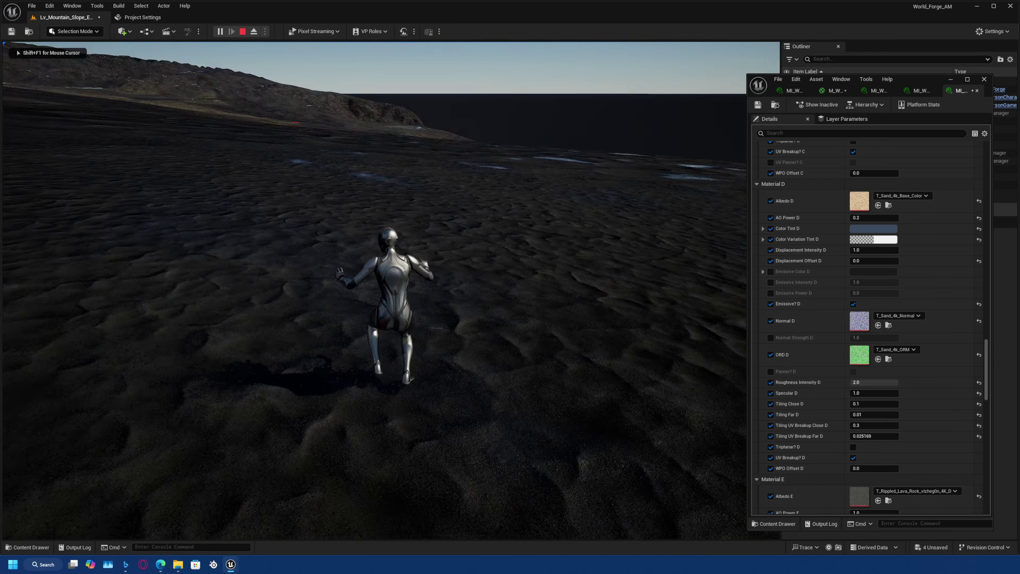
key(w)
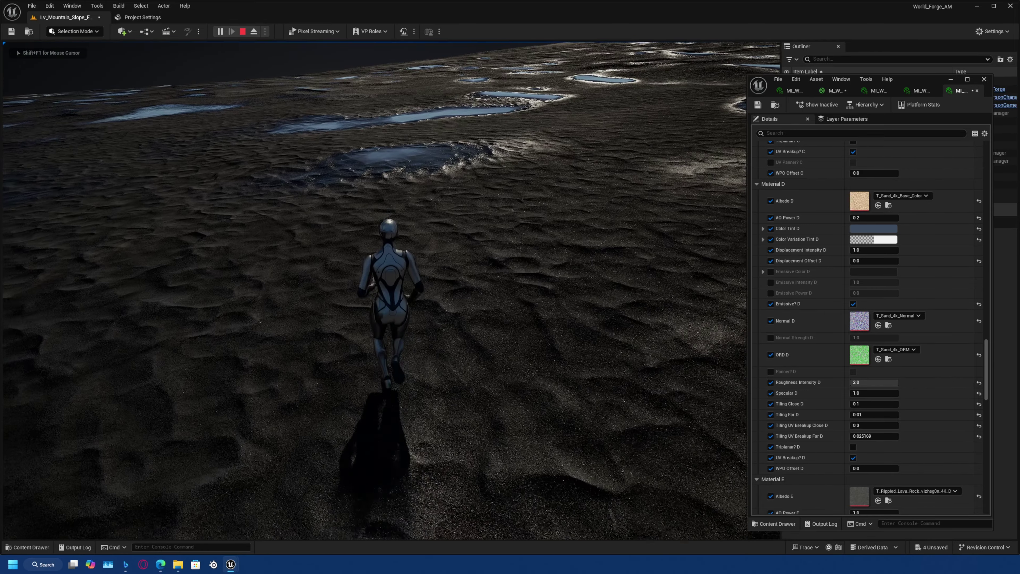
key(w)
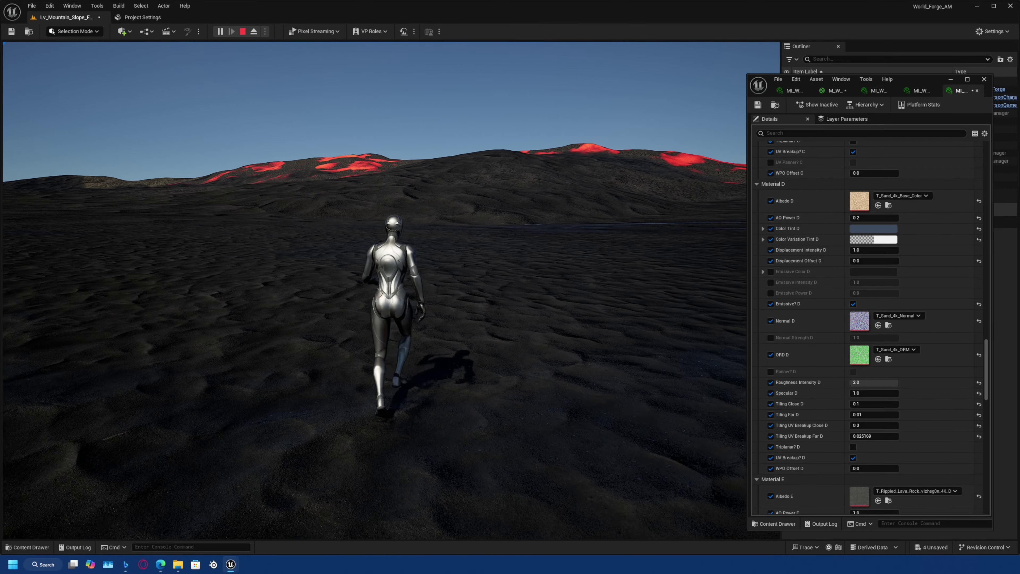
key(w)
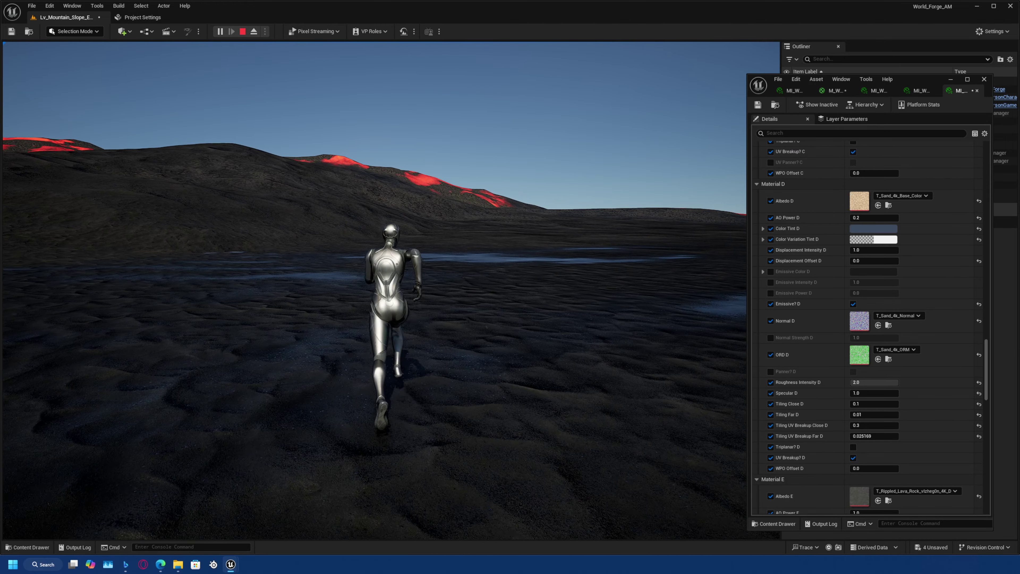
key(space)
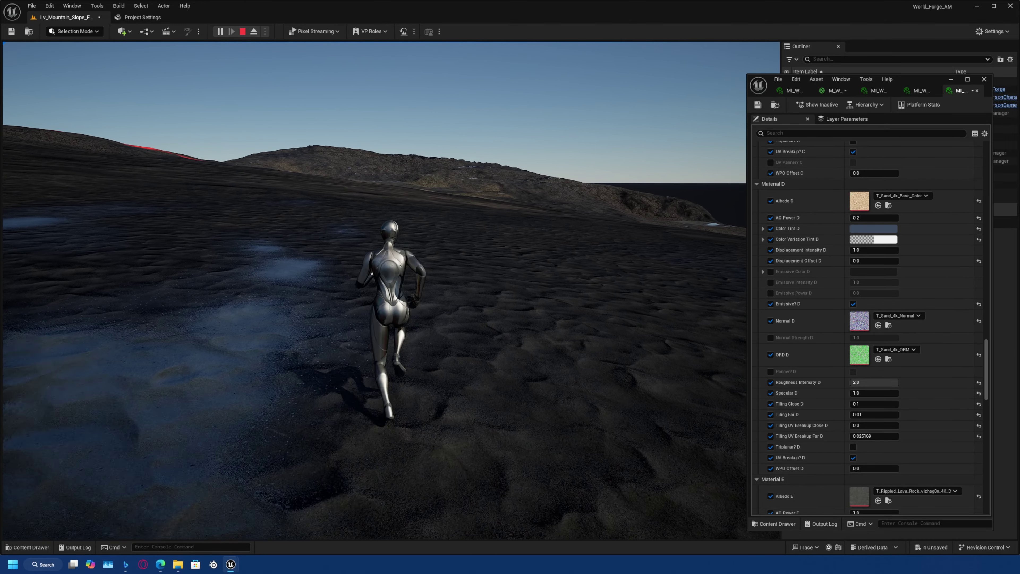
key(Escape)
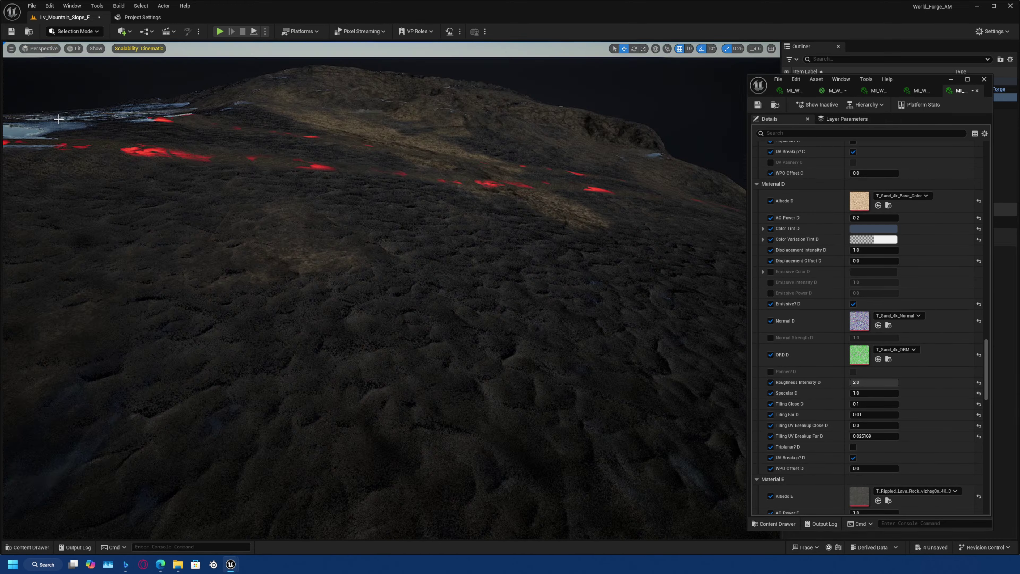
key(e)
right_drag(200, 118, 277, 141)
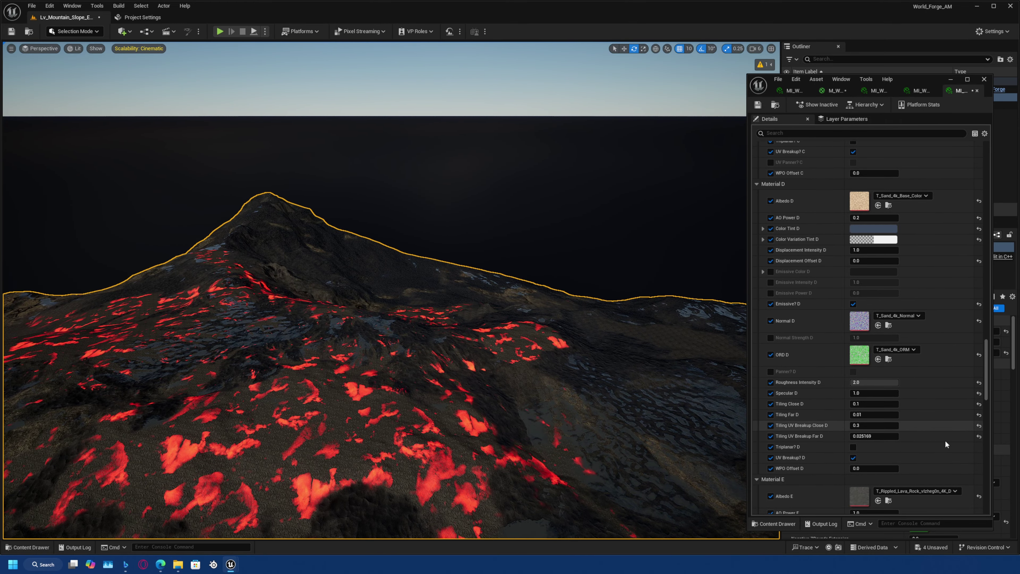
Dock the M_World_Forge_Auto_Material editor in the main window, minimize the material instance window and widen the graph area.
scroll(942, 282, down, 3)
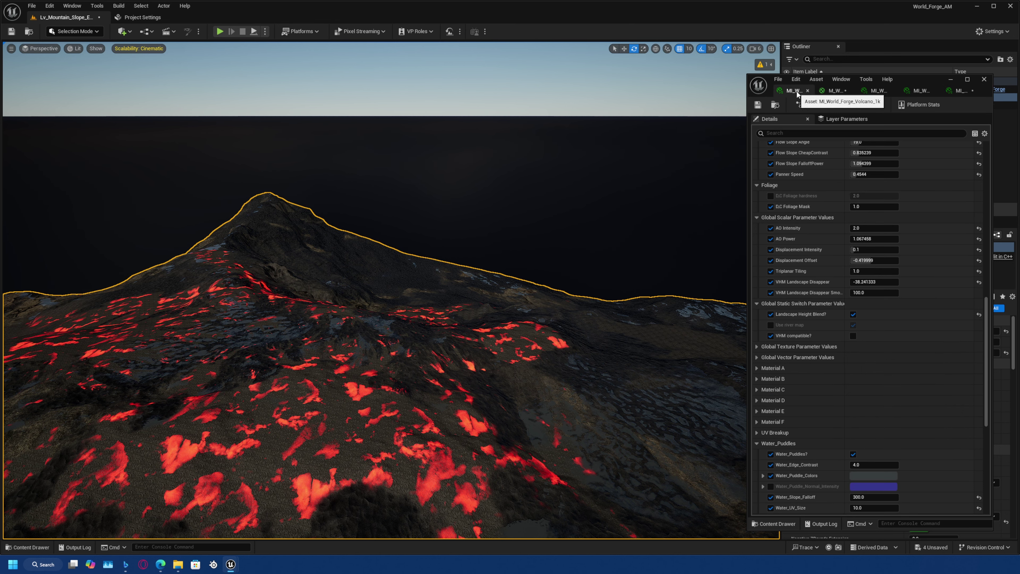
drag(839, 91, 226, 17)
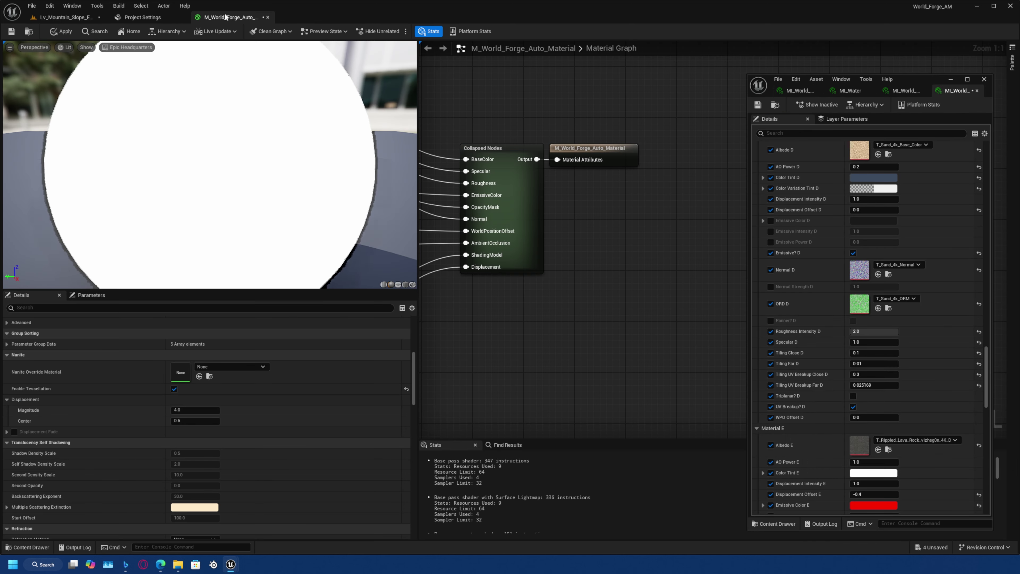
click(951, 80)
scroll(729, 226, down, 5)
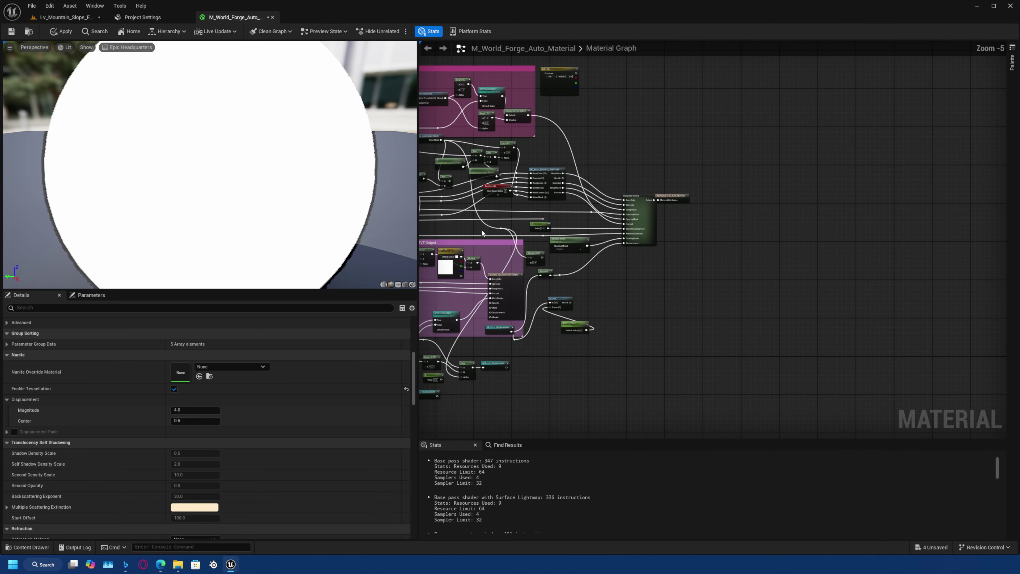
drag(418, 239, 180, 237)
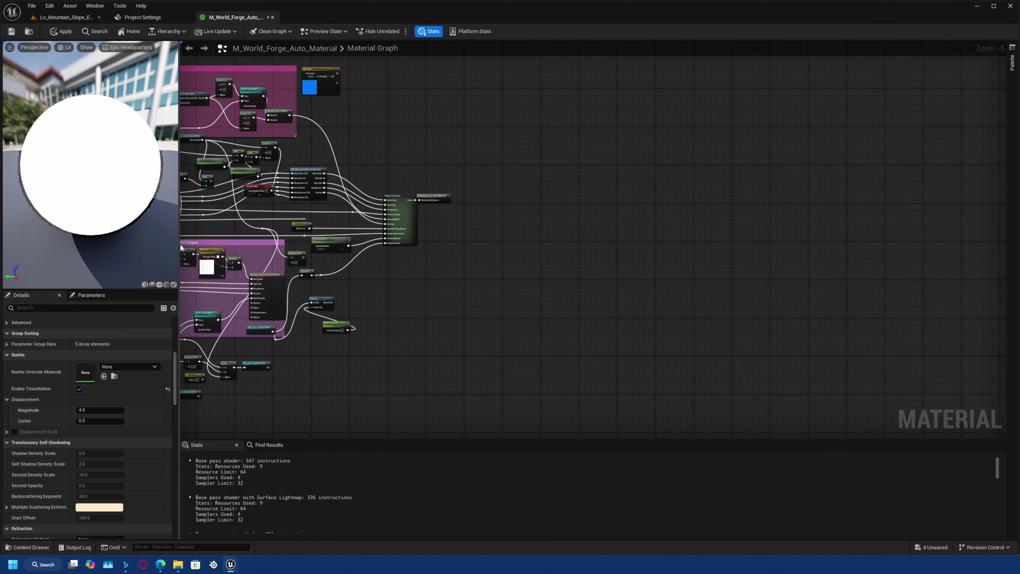
Examine the overall layout of the master material graph and the Material and Output node groups up close.
right_drag(339, 228, 640, 273)
scroll(640, 273, down, 2)
scroll(420, 270, up, 2)
right_drag(420, 270, 435, 296)
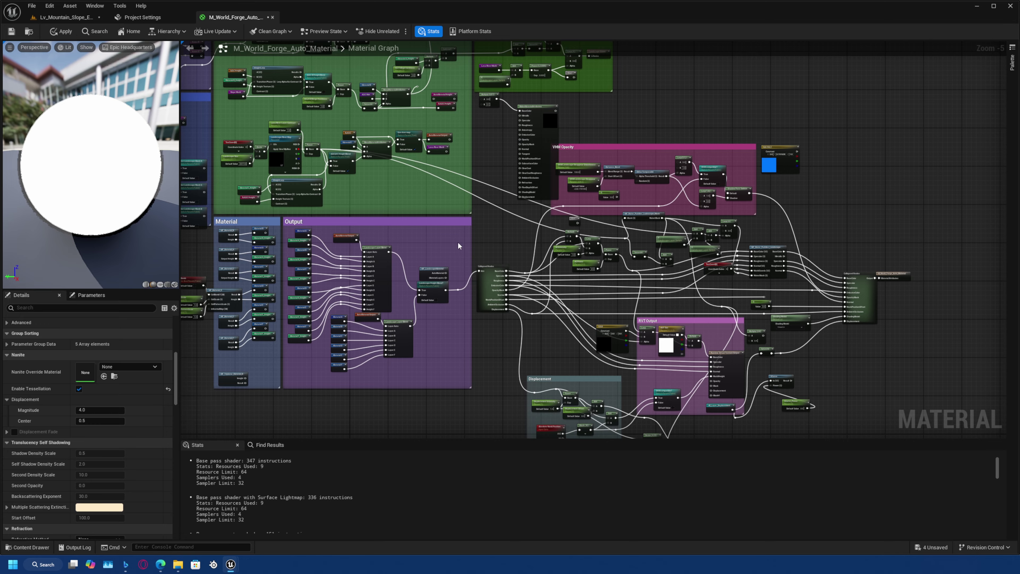
right_drag(435, 176, 539, 273)
scroll(466, 198, down, 2)
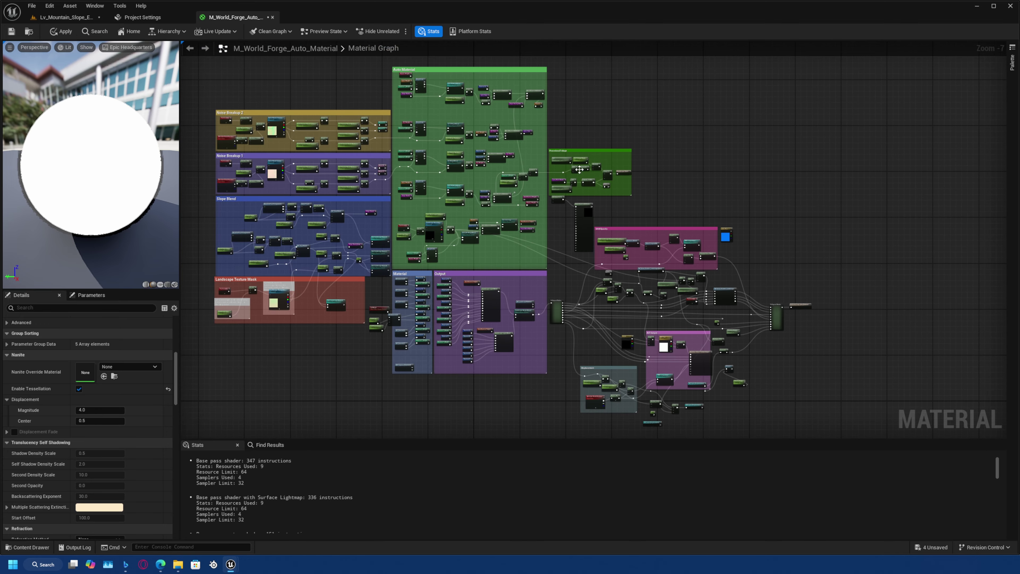
scroll(315, 198, up, 2)
right_drag(316, 198, 442, 156)
scroll(385, 231, up, 1)
right_drag(712, 242, 678, 168)
right_drag(474, 237, 371, 172)
scroll(563, 257, up, 3)
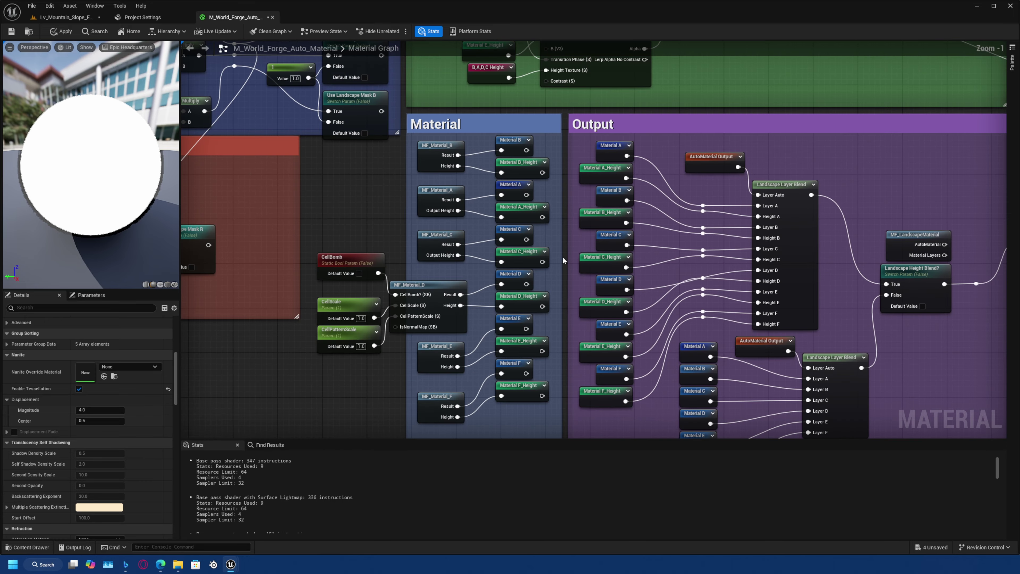
scroll(462, 243, down, 3)
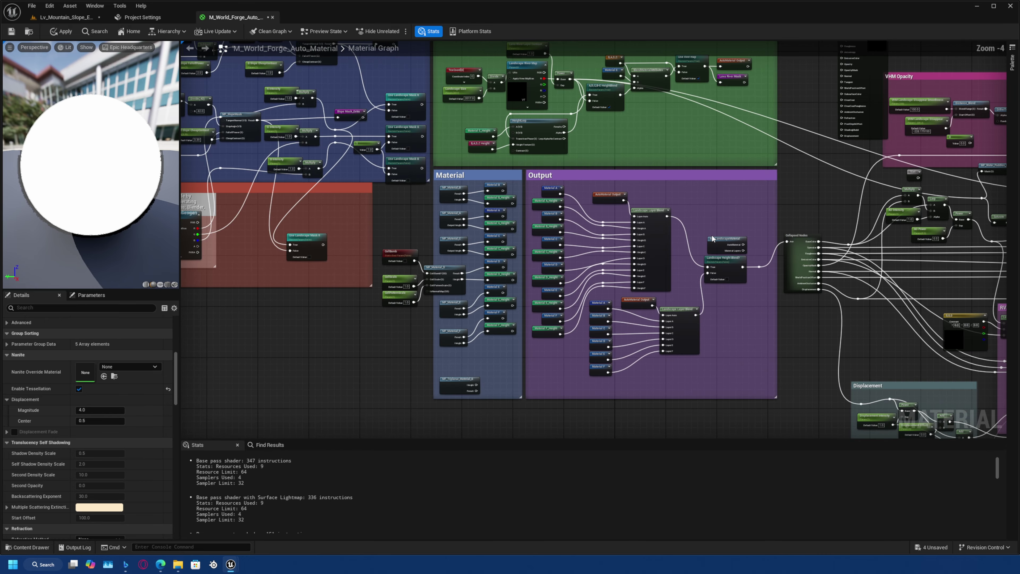
Examine the Auto Material and Noise Breakup groups, and the nodes around VHM Opacity, RVT Output and Displacement.
right_drag(742, 235, 439, 256)
right_drag(413, 176, 457, 290)
right_drag(472, 202, 560, 275)
right_drag(435, 222, 500, 293)
right_drag(383, 268, 439, 252)
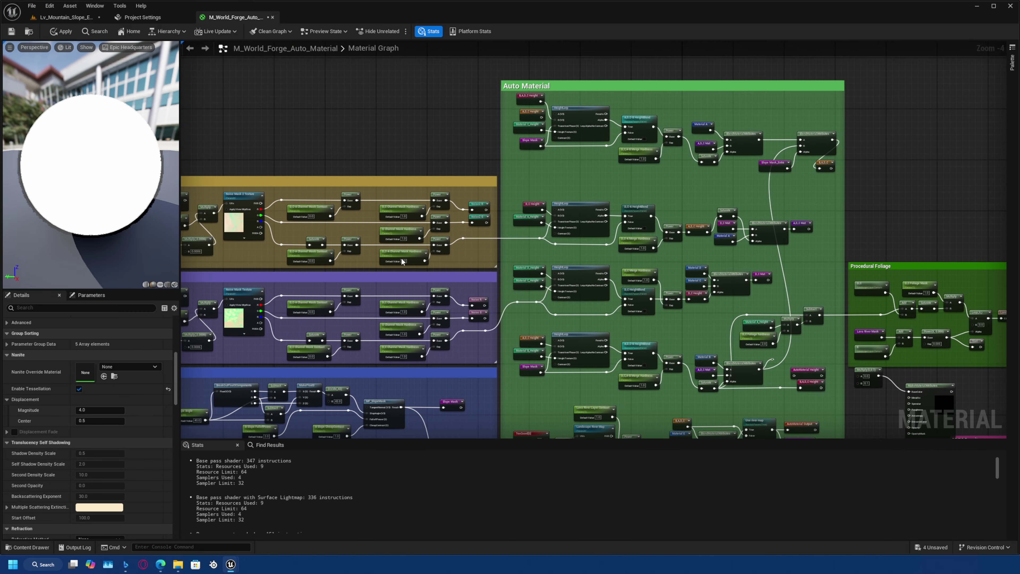
right_drag(434, 298, 536, 262)
right_drag(585, 348, 408, 194)
right_drag(586, 270, 268, 110)
right_drag(600, 287, 478, 219)
right_drag(402, 185, 481, 251)
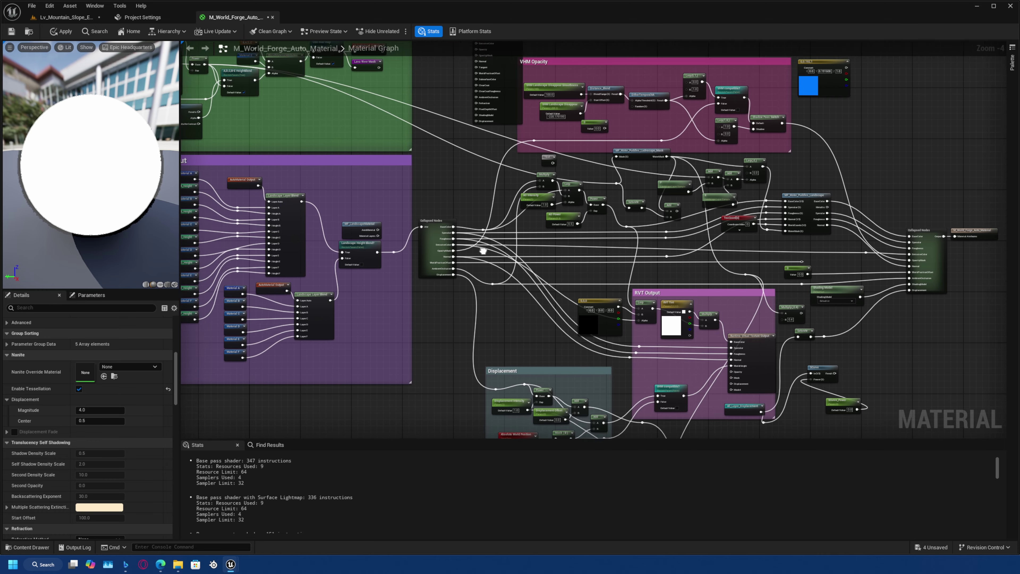
Review the complete material graph alongside its base pass shader statistics, and return to the Lv_Mountain_Slope_Empty level.
scroll(484, 253, down, 2)
right_drag(412, 194, 516, 276)
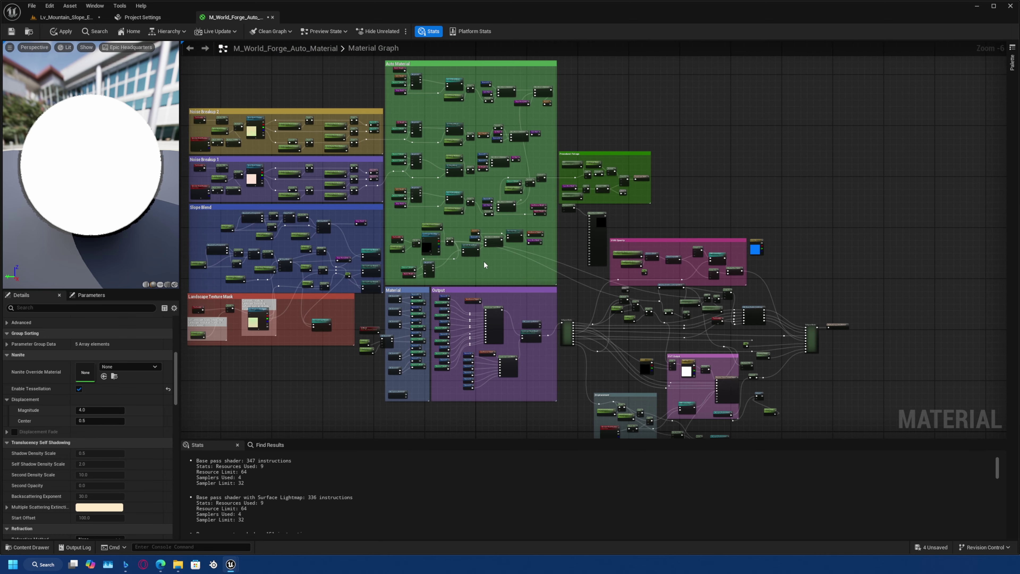
right_drag(327, 260, 377, 264)
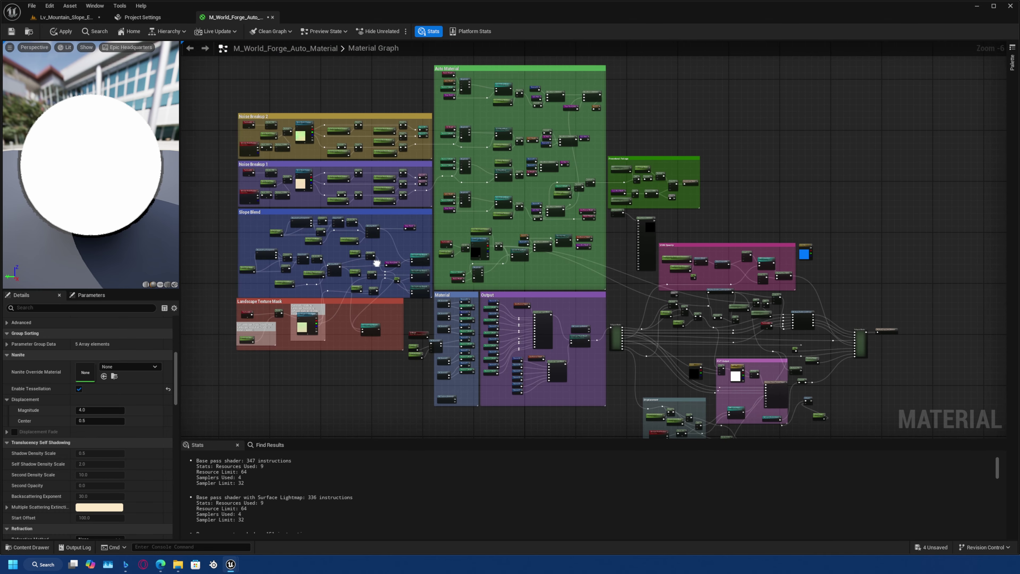
right_drag(341, 234, 381, 235)
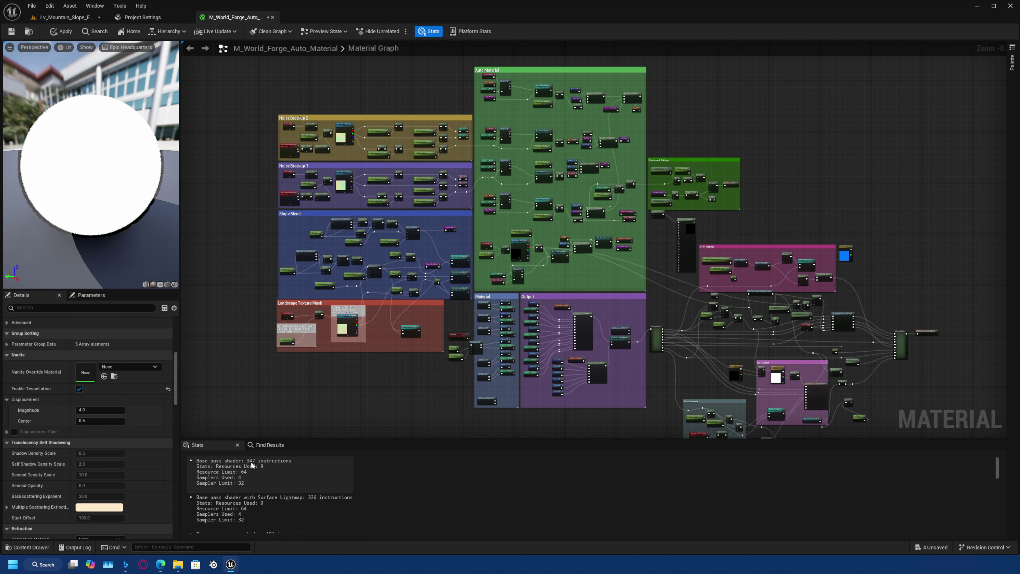
right_drag(395, 316, 414, 335)
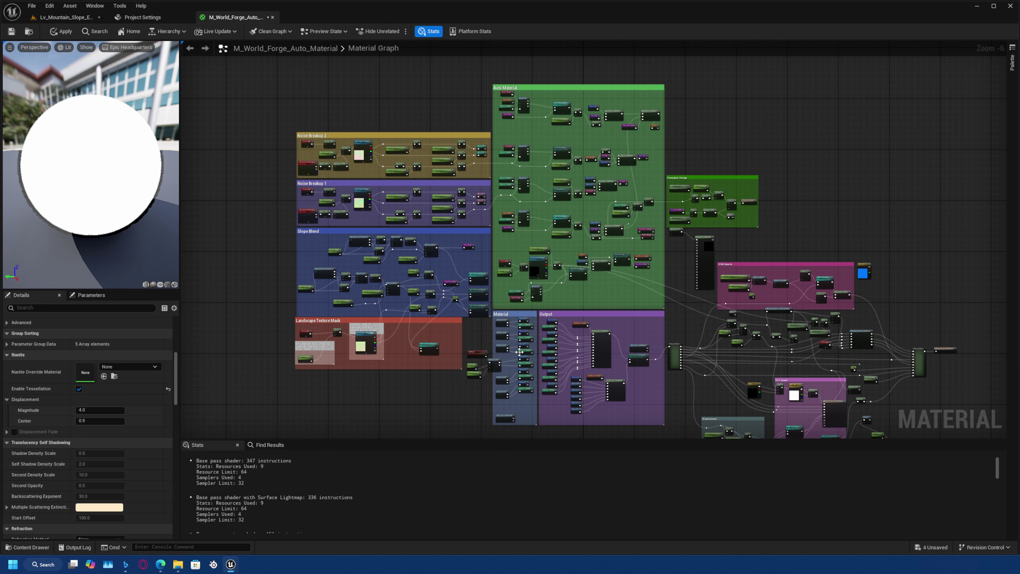
right_drag(530, 251, 552, 282)
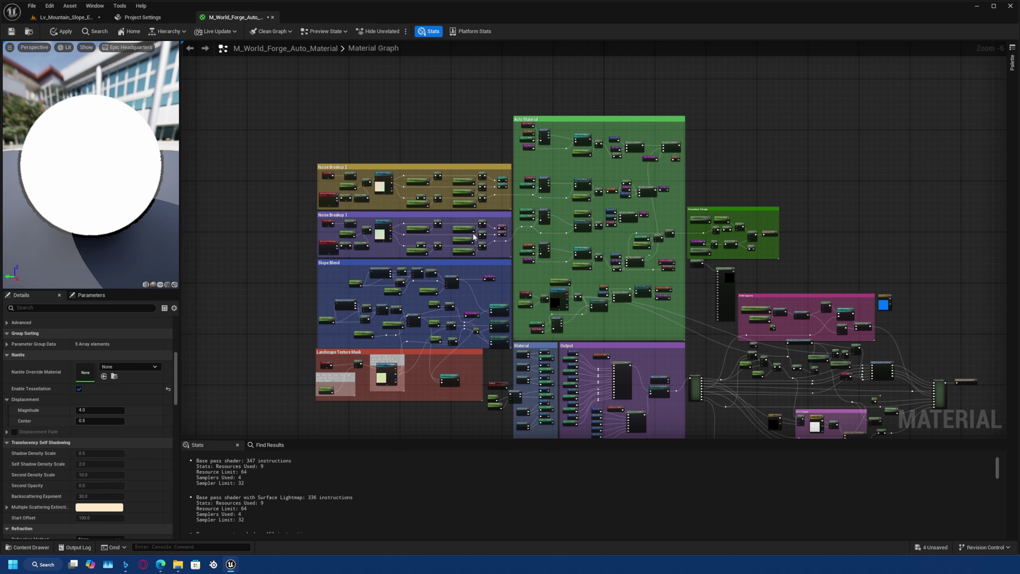
click(83, 18)
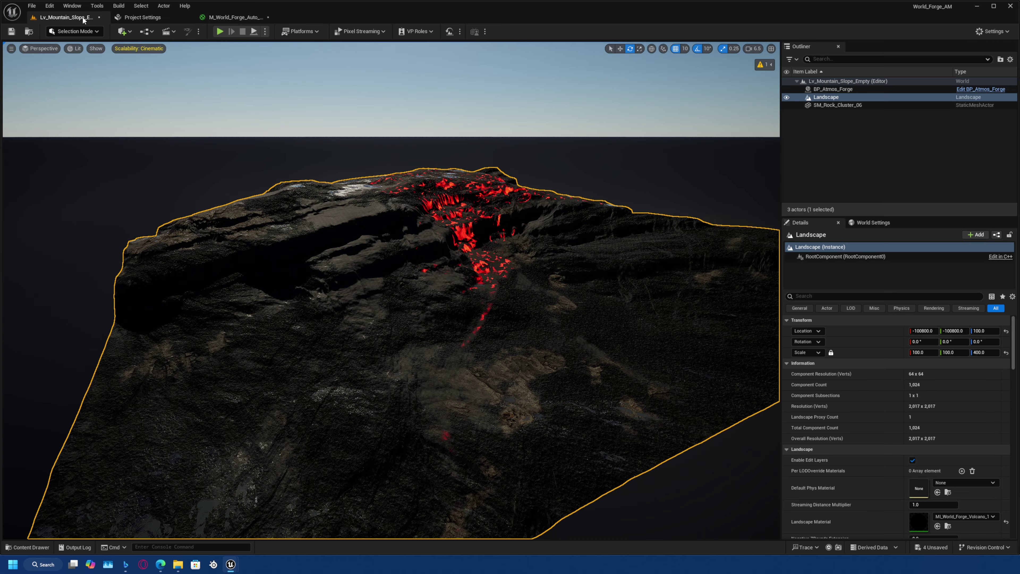